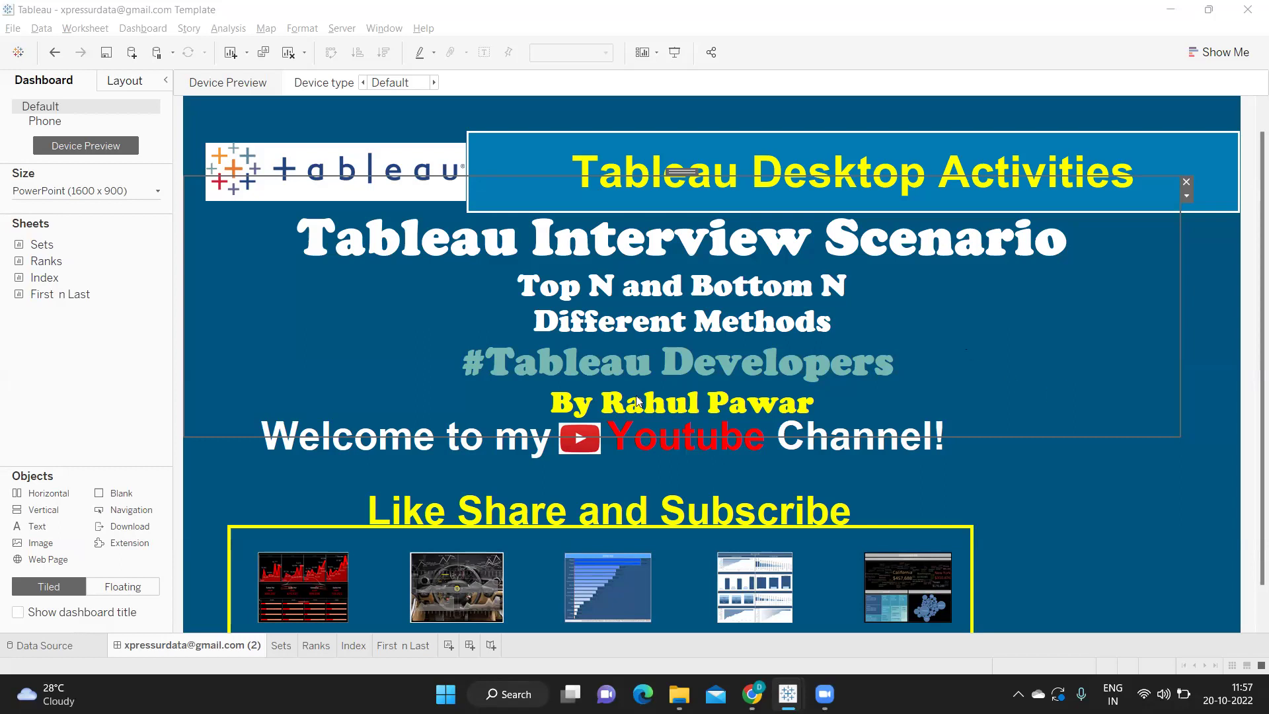
On the Sets worksheet, build a bar chart with Sub-Category on rows and Sales on columns
left_click(286, 646)
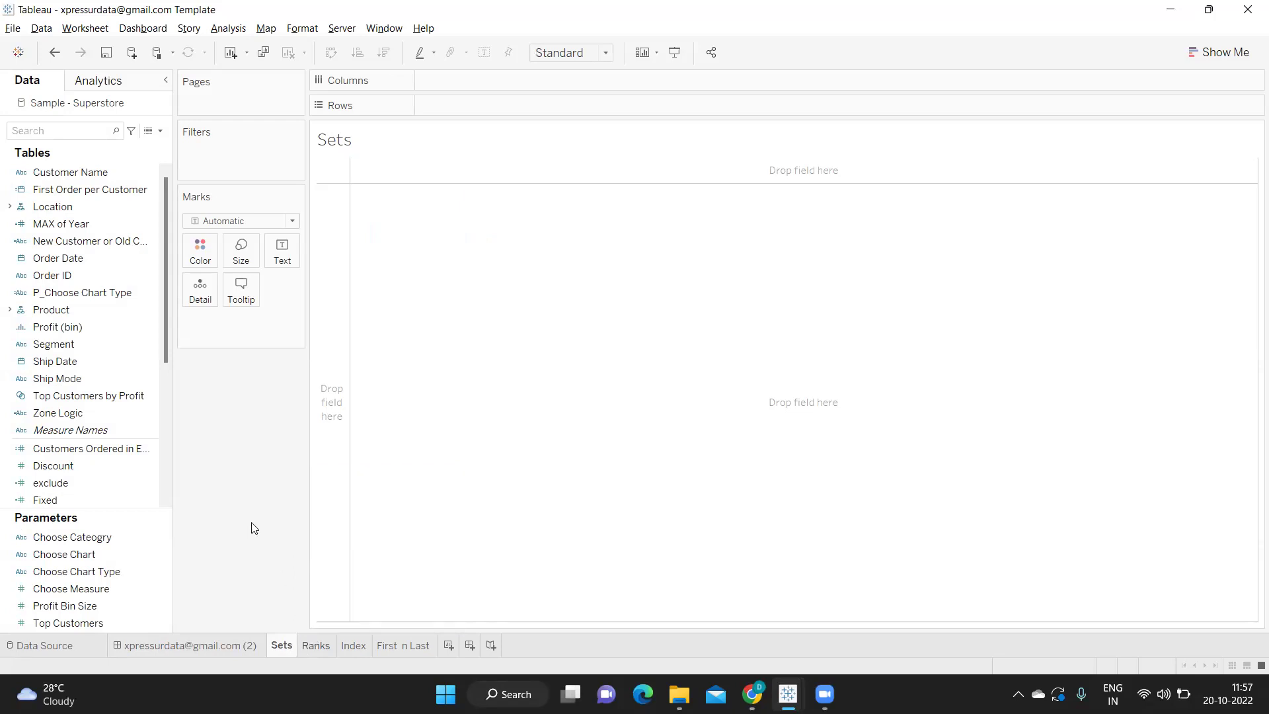
left_click(46, 135)
type("su")
left_click_drag(74, 190, 447, 104)
double_click(42, 130)
type("sa")
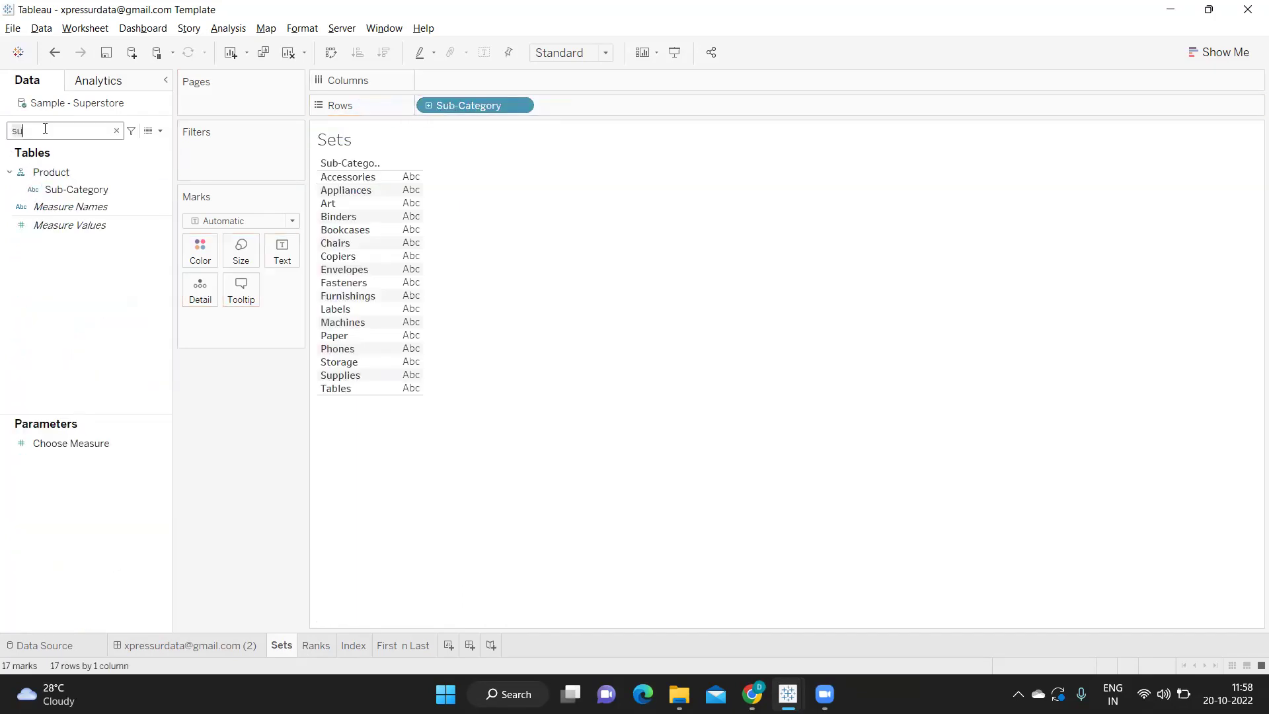
left_click_drag(51, 212, 465, 80)
Sort the sub-category bars by sales in descending order and fit the chart to Entire View
left_click(383, 53)
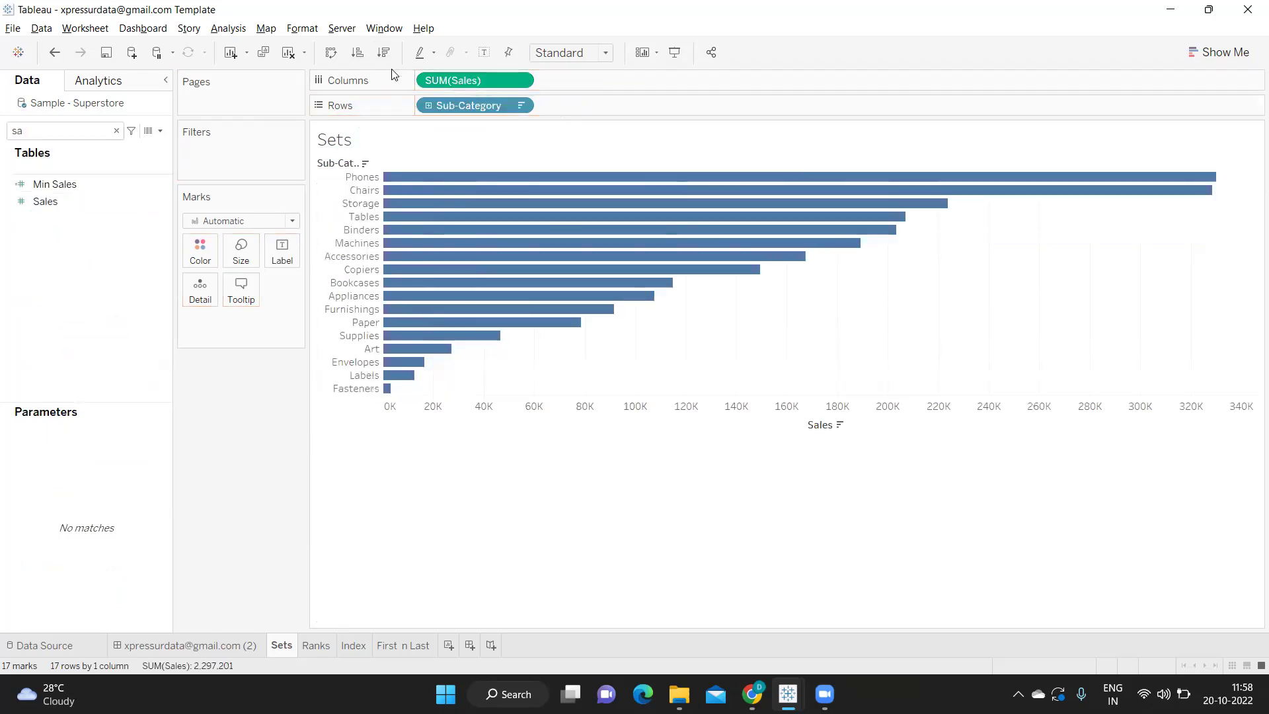
left_click(549, 54)
left_click(544, 113)
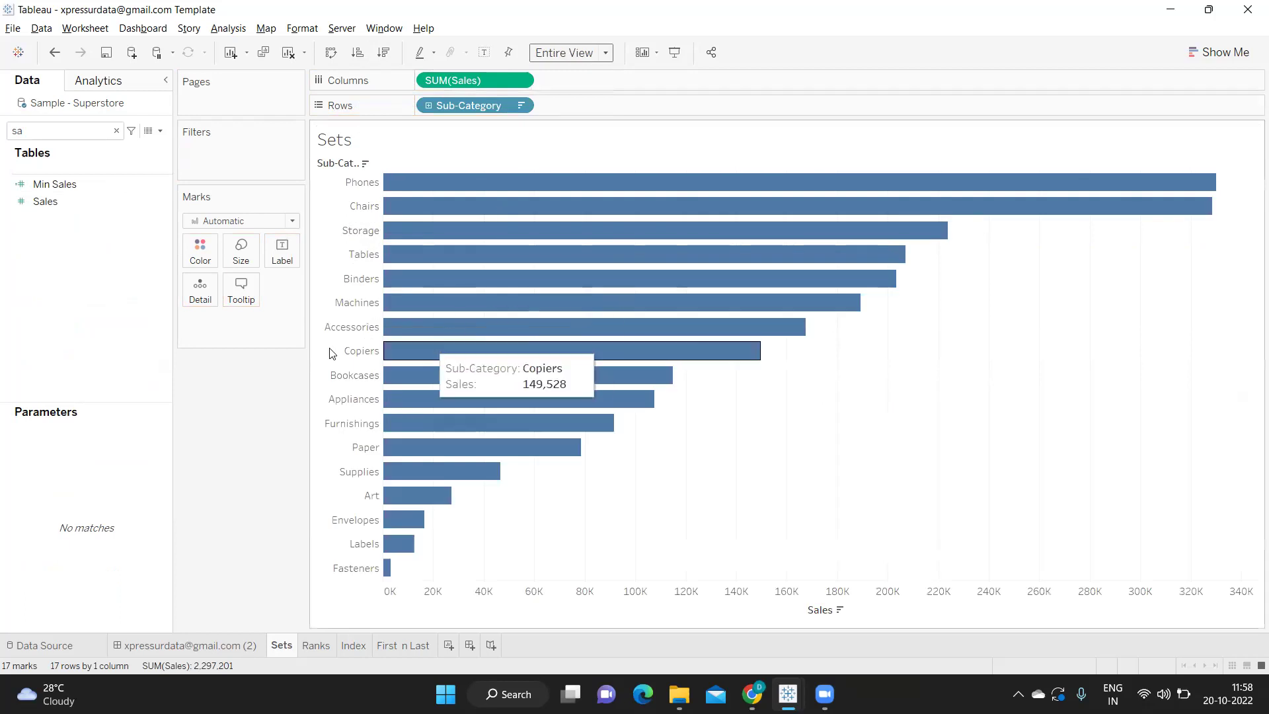
Create a set from the Sub-Category field named Sub-Category Top 5, holding the top 5 members by sum of Sales
left_click(116, 130)
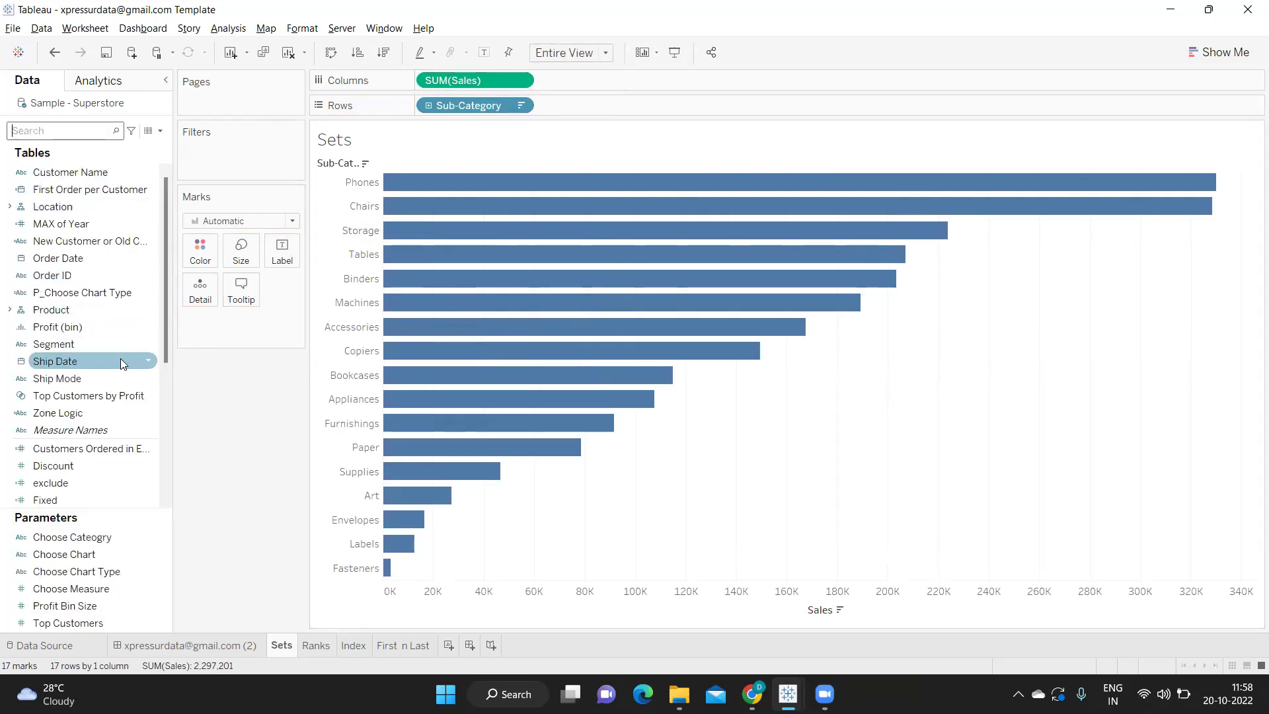
left_click(9, 207)
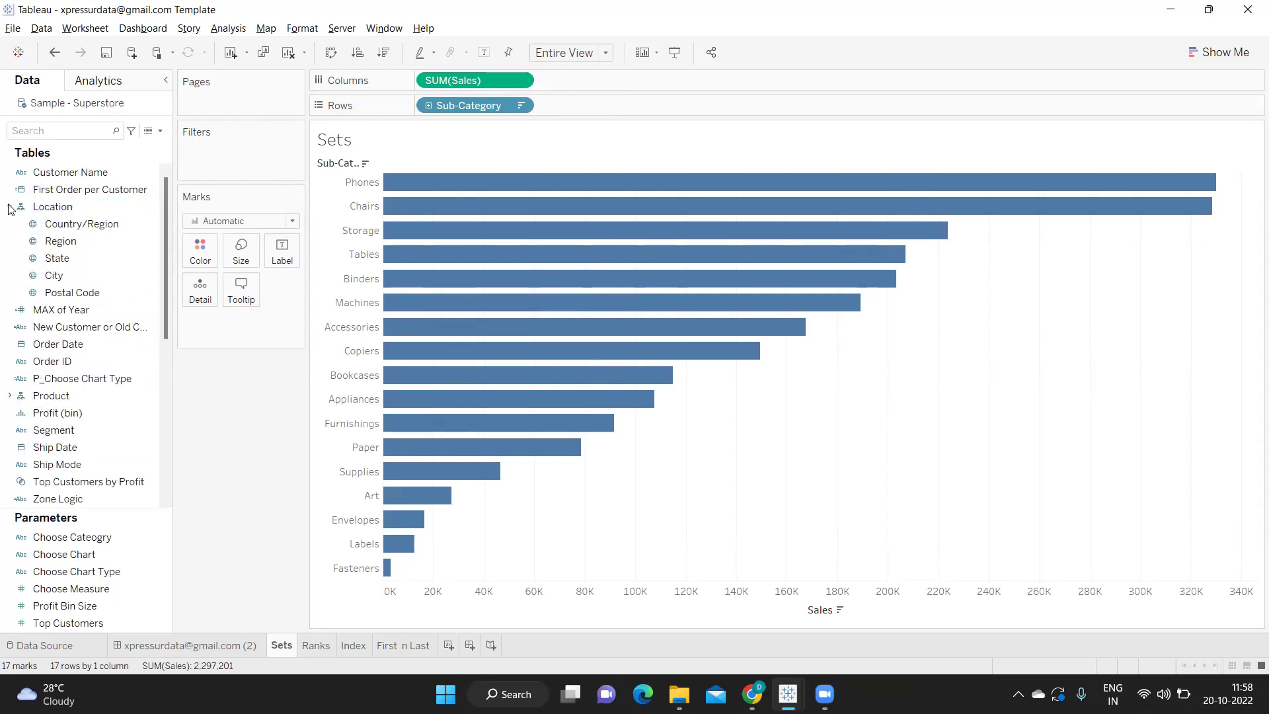
left_click(9, 395)
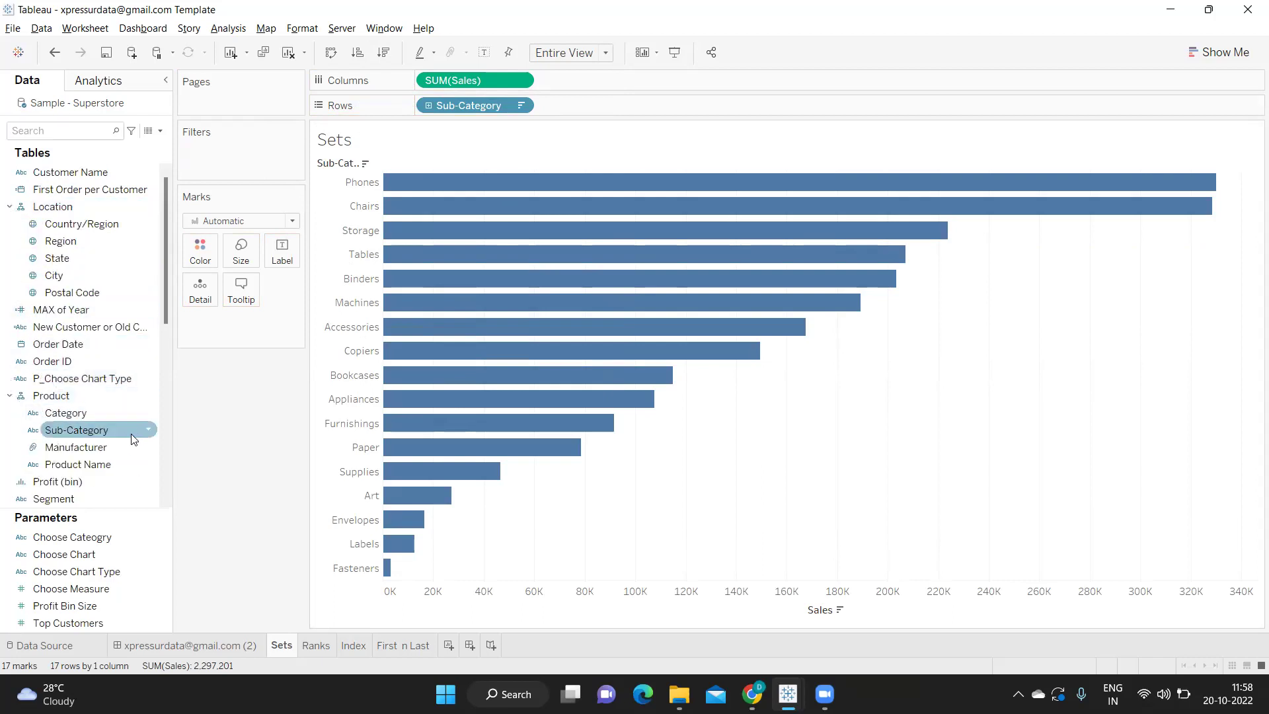
left_click(148, 433)
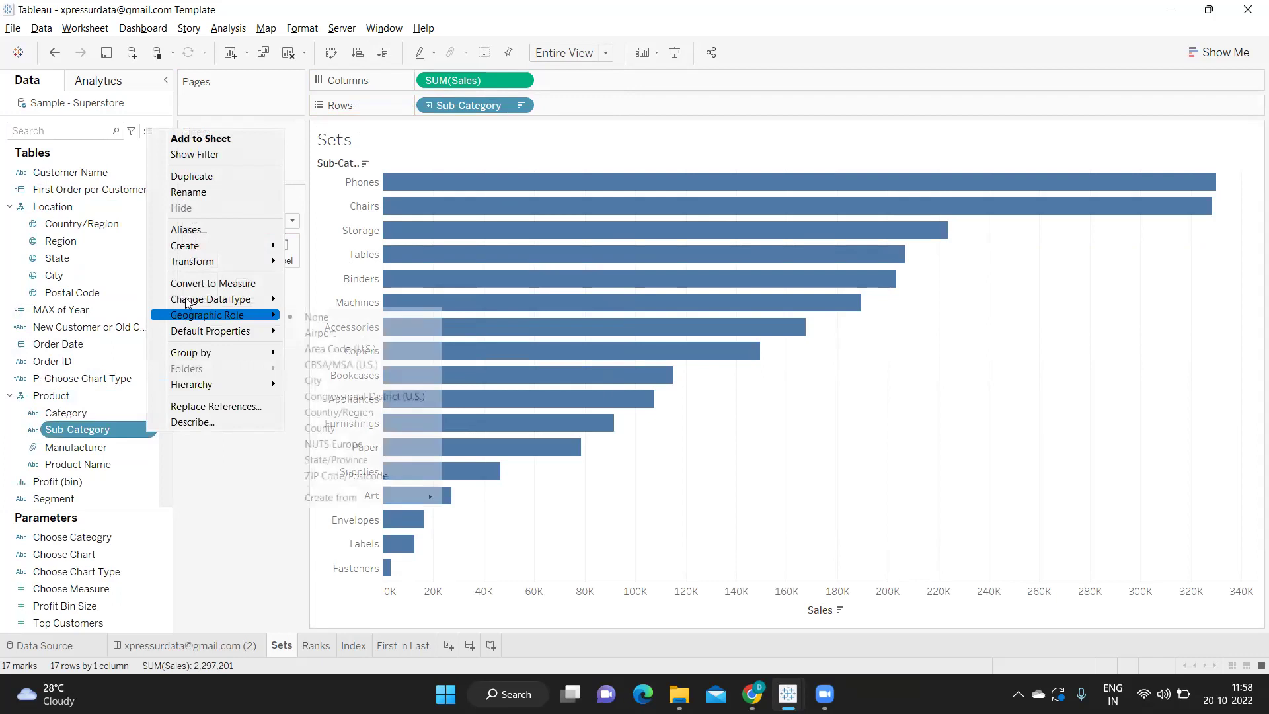
mouse_move(196, 247)
left_click(324, 279)
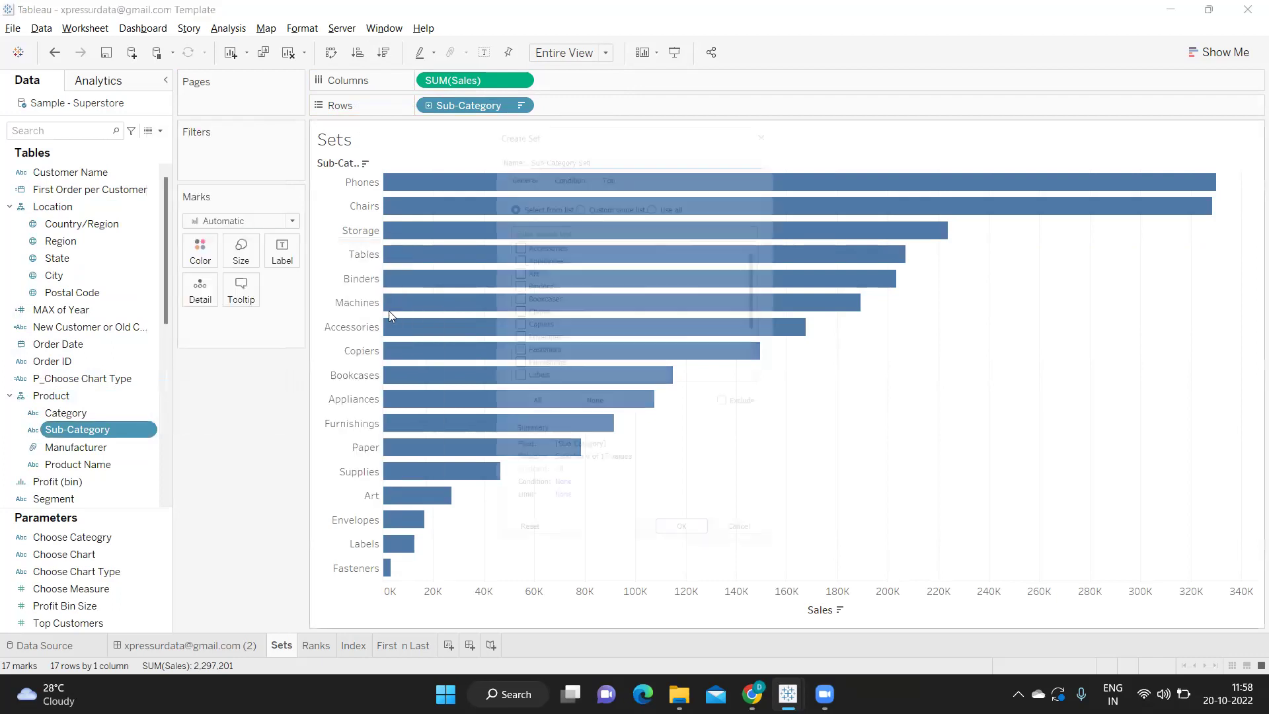
left_click(606, 158)
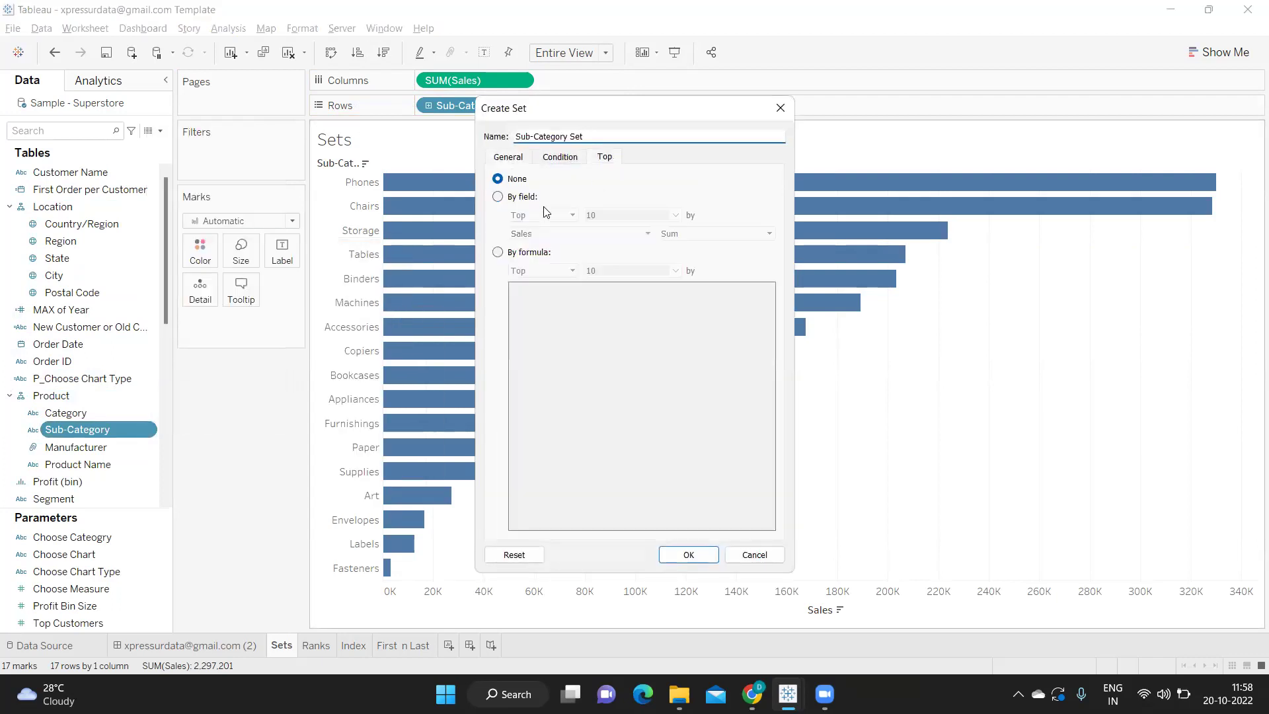
left_click(498, 196)
type("5")
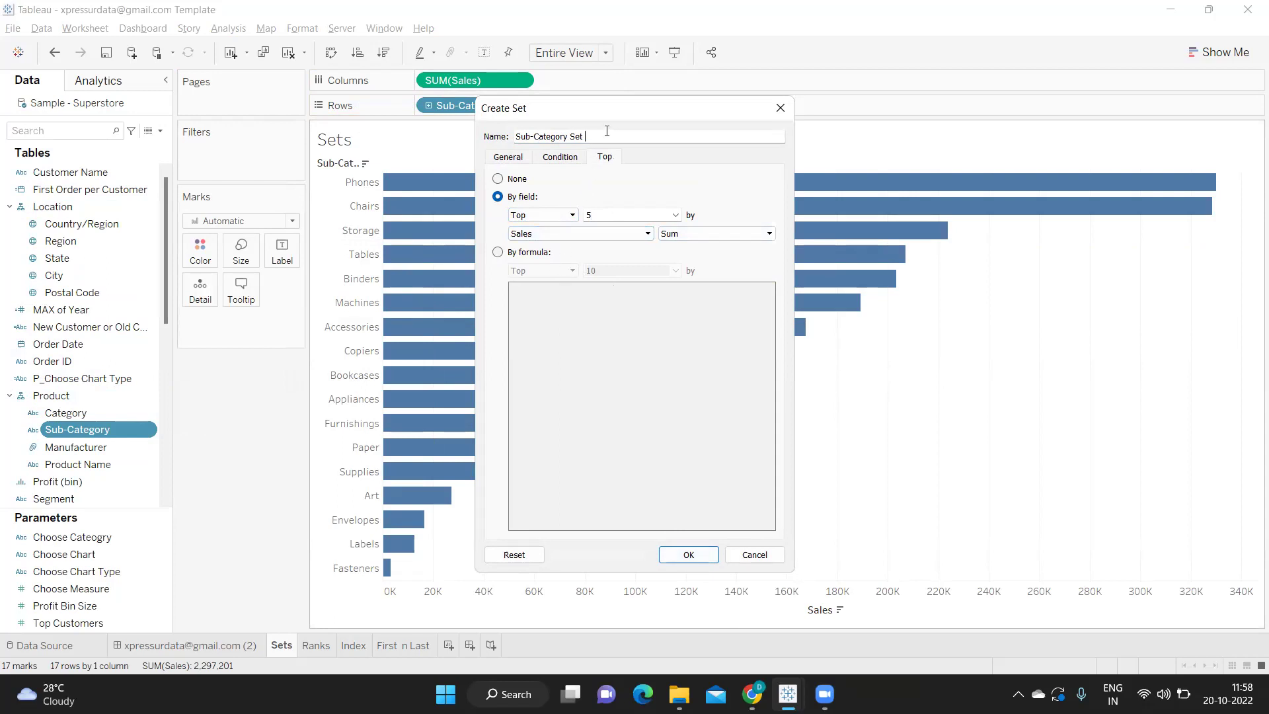
type("Top 5")
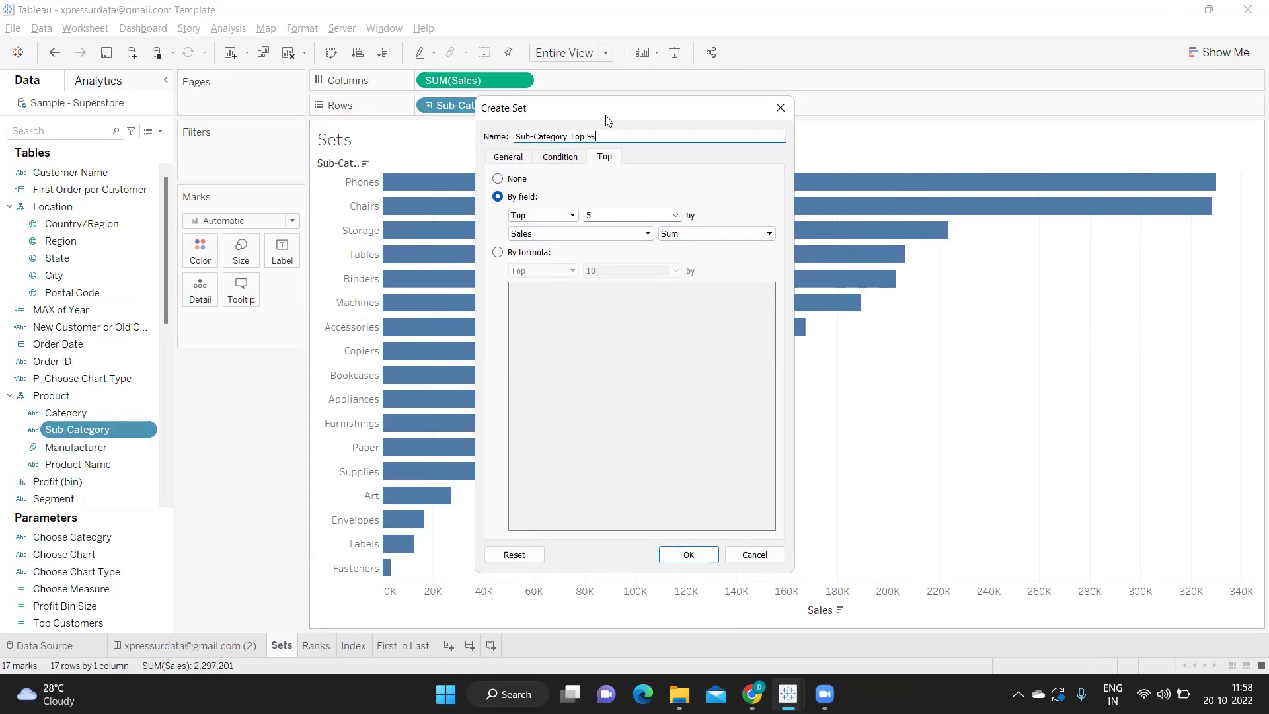
left_click(681, 554)
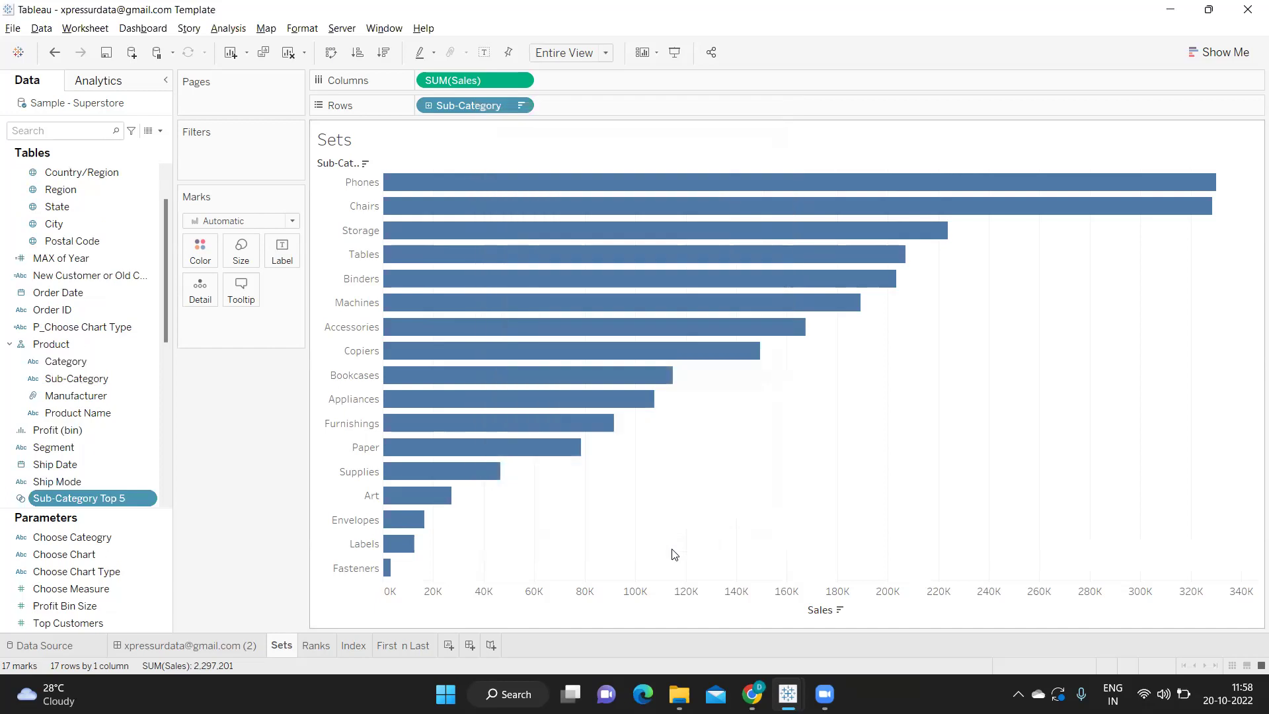
Duplicate the Sub-Category Top 5 set and redefine the copy as Sub-Category Bottom 5, holding the bottom 5 members by sum of Sales
right_click(144, 499)
left_click(198, 287)
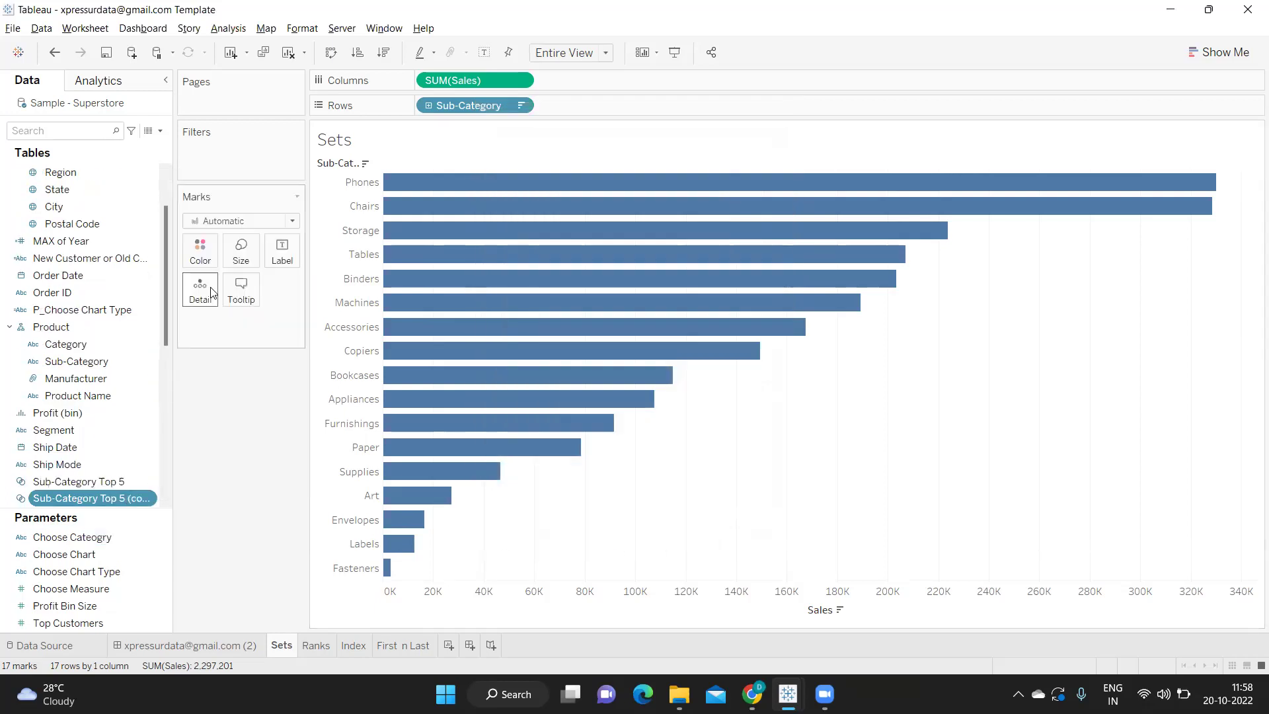
right_click(155, 500)
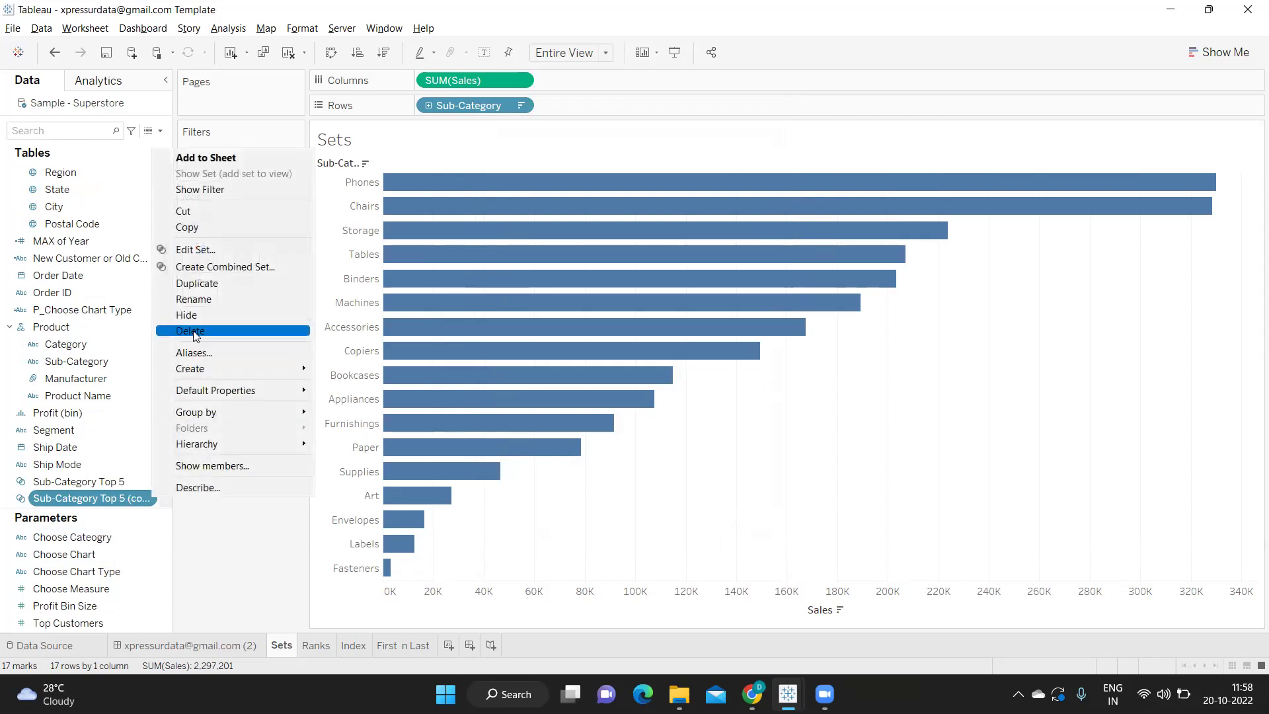
left_click(213, 250)
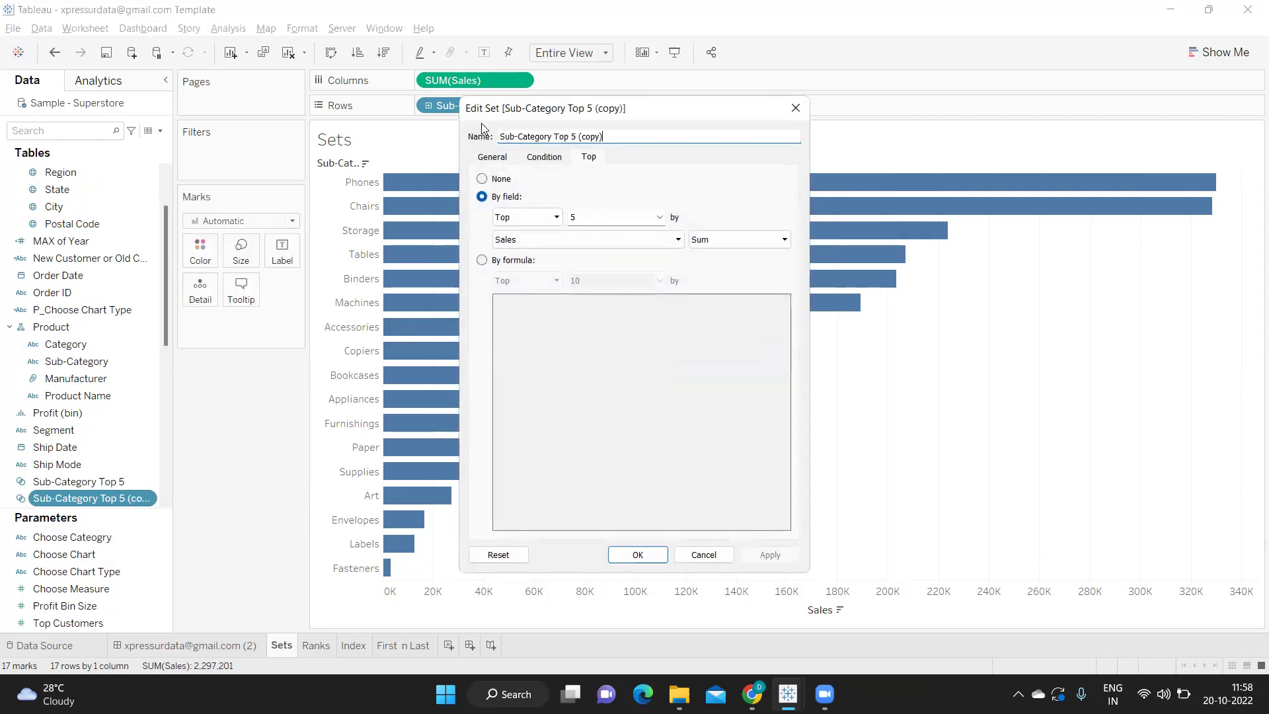
double_click(563, 136)
type("Bottom")
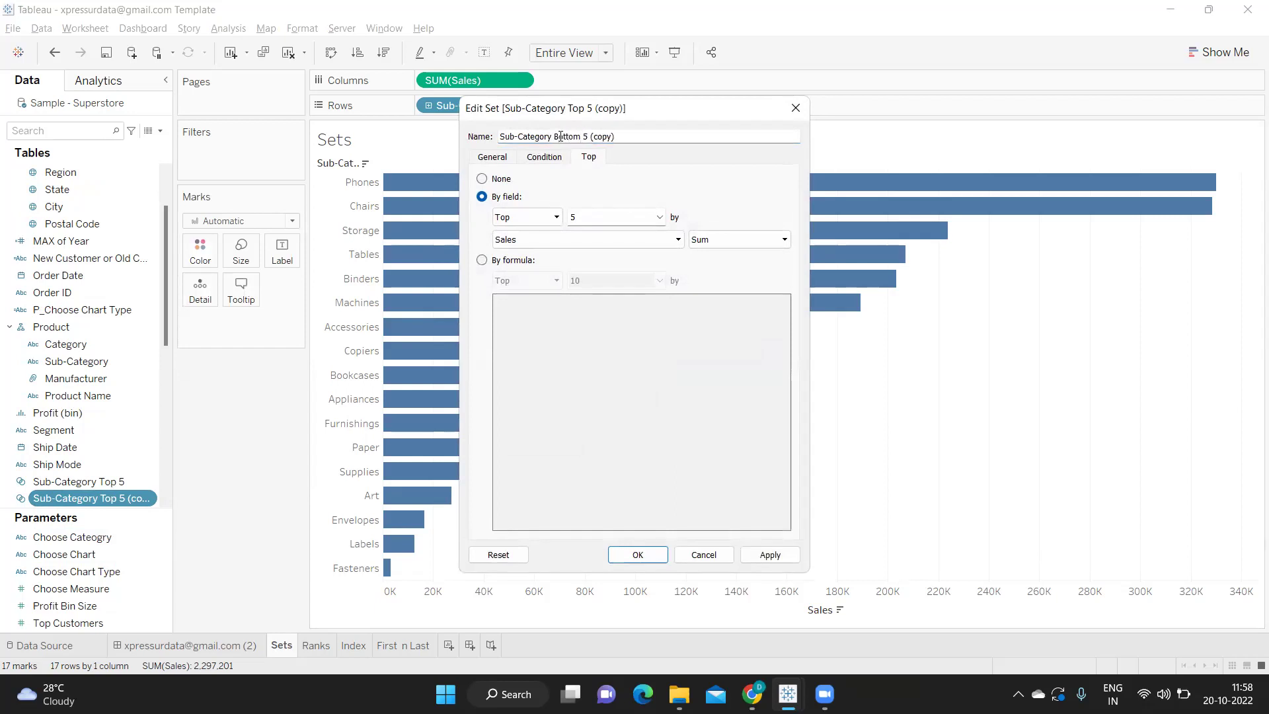
left_click(538, 217)
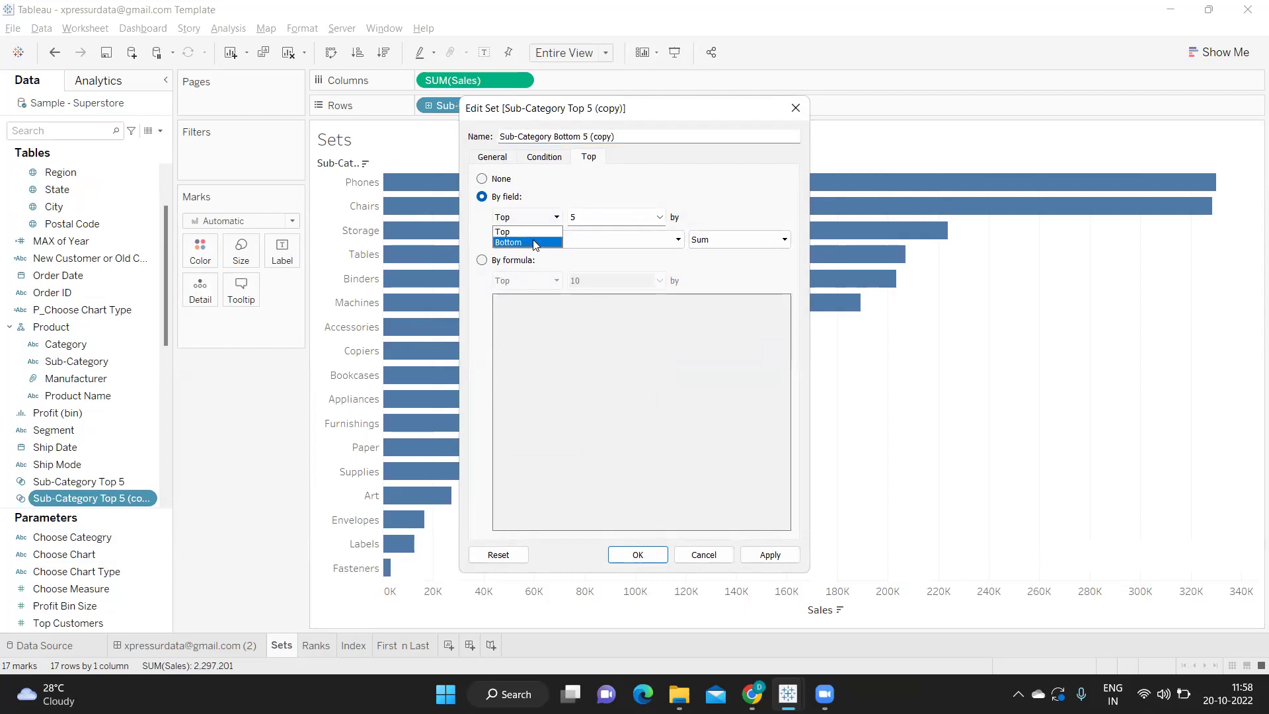
left_click(535, 242)
left_click_drag(607, 135, 589, 135)
key("BackSpace")
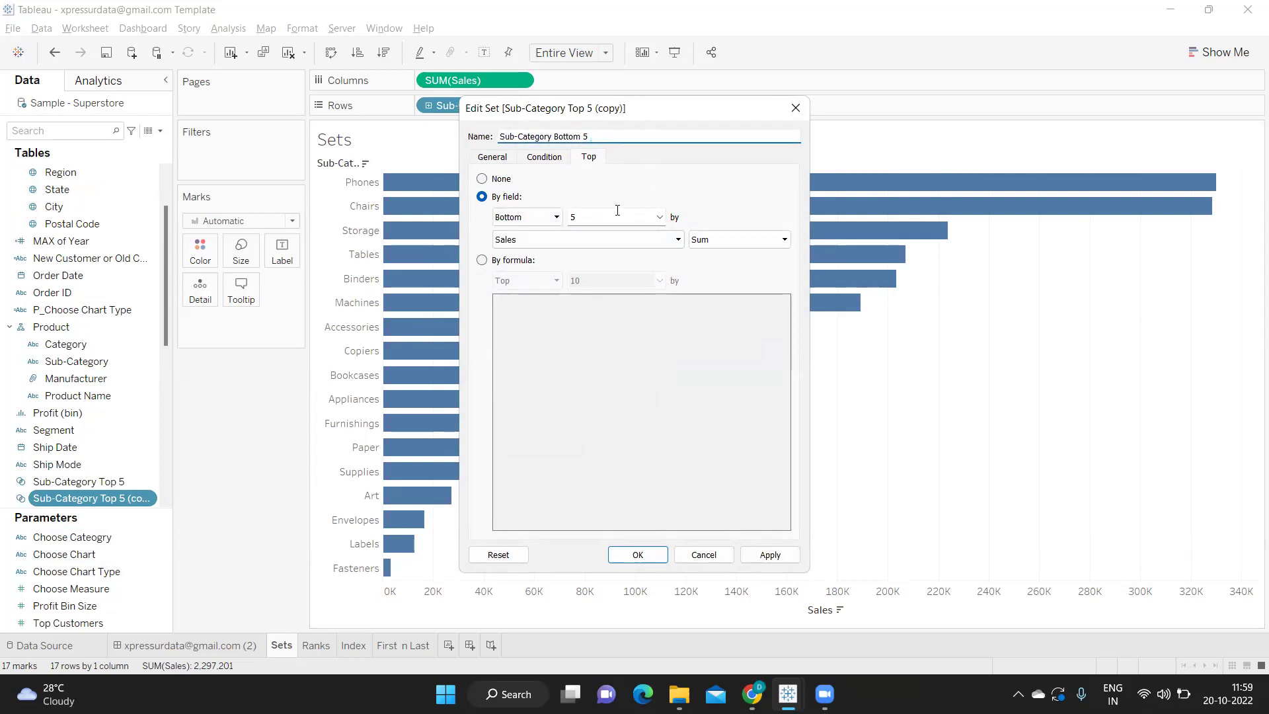
left_click(770, 555)
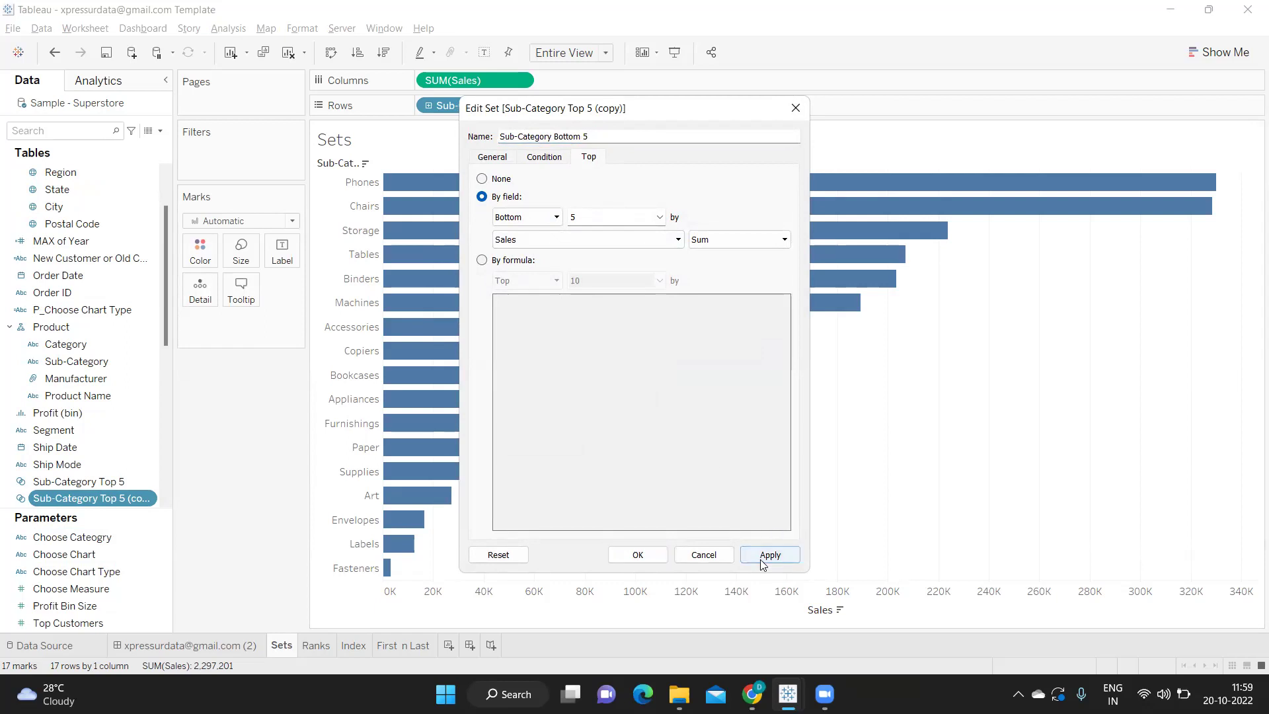
left_click(623, 561)
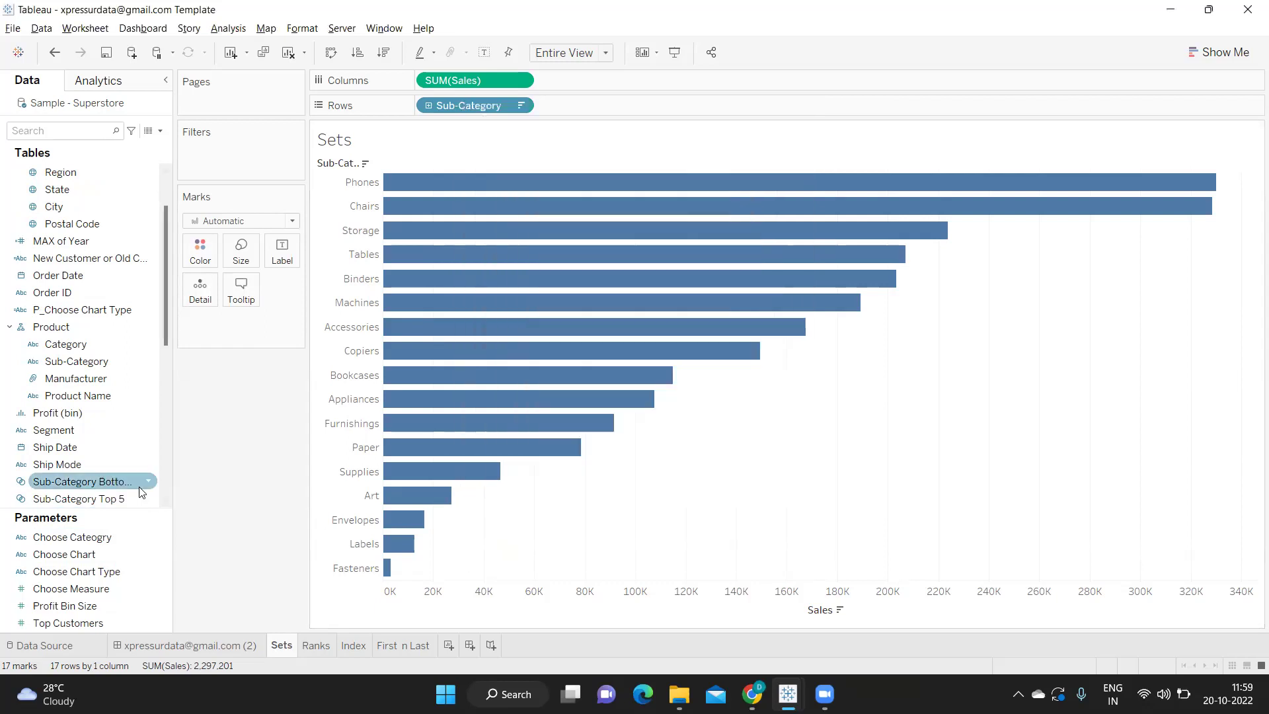
Create a combined set named Top5andBottom5 from Sub-Category Bottom 5 and Sub-Category Top 5, including all members in both sets
left_click(129, 501)
left_click(134, 480, "ctrl")
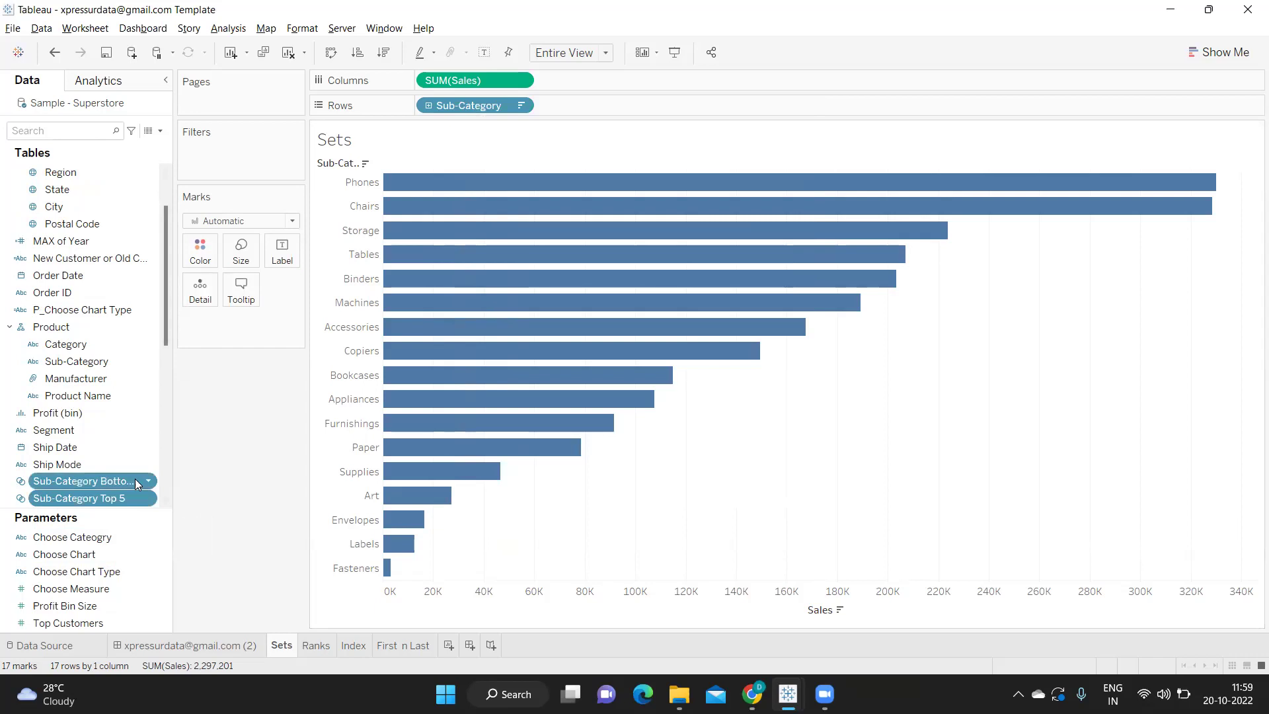
right_click(135, 478)
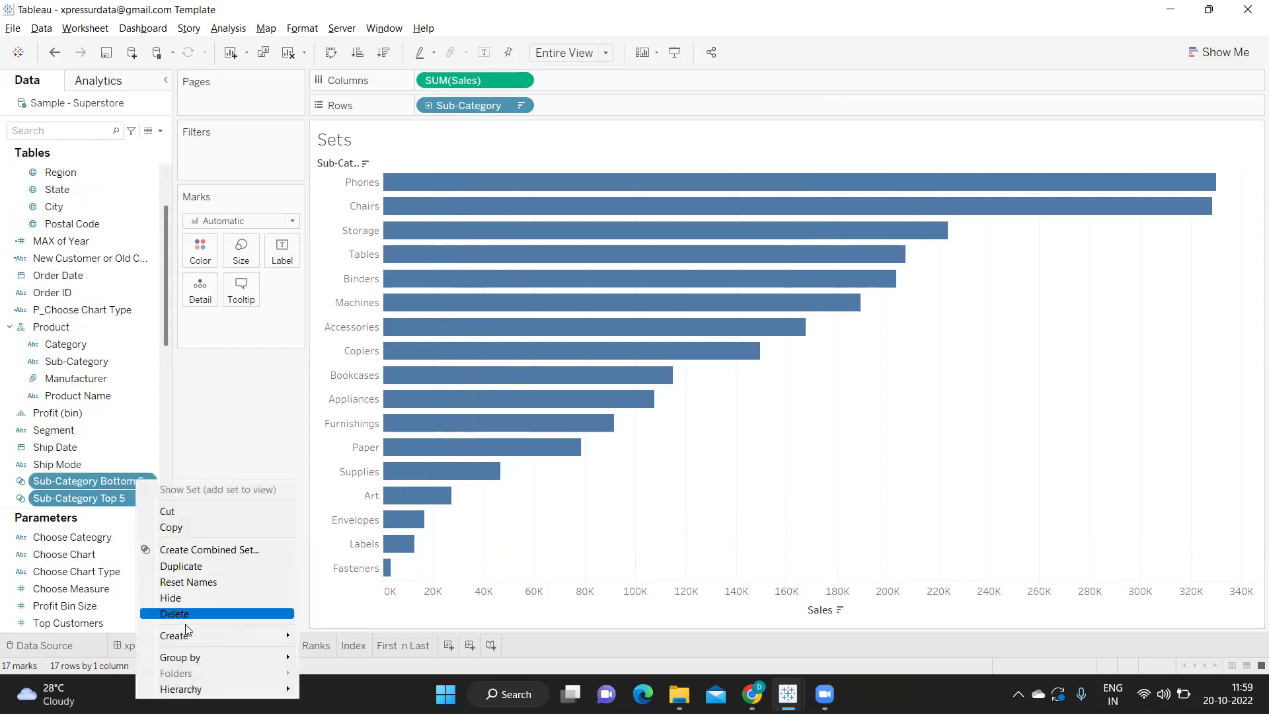
left_click(249, 546)
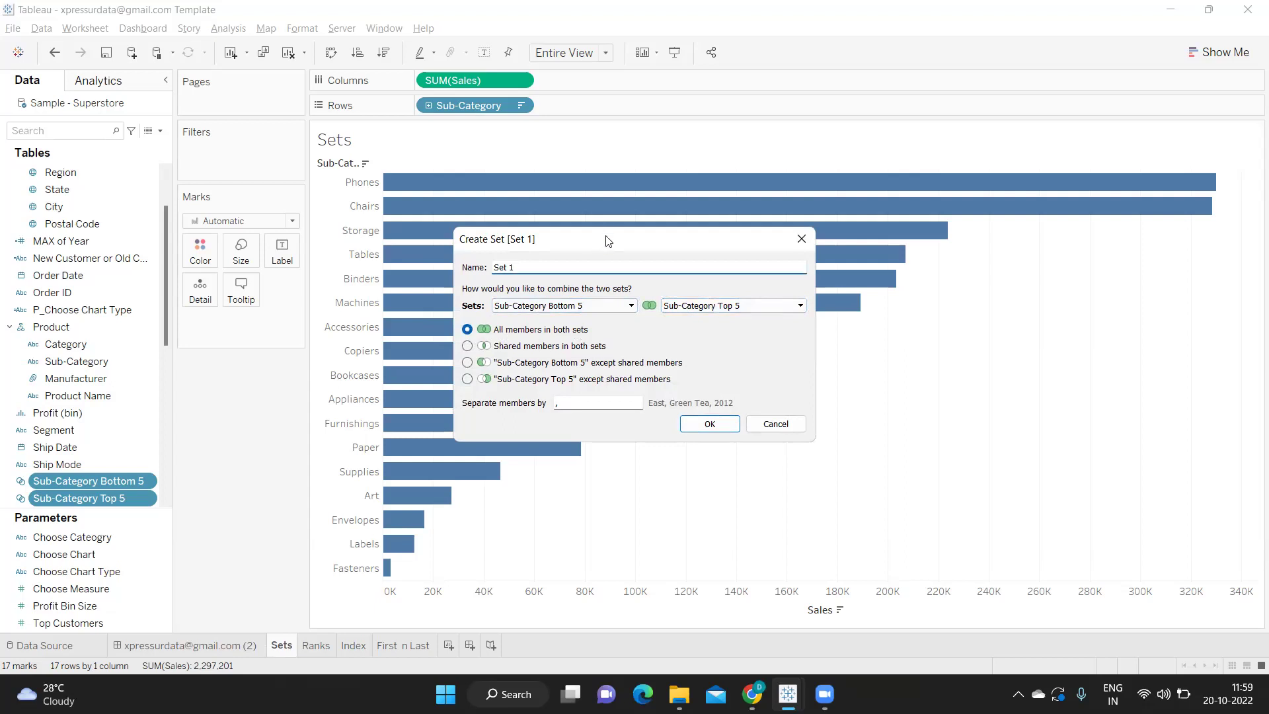
left_click_drag(631, 239, 765, 194)
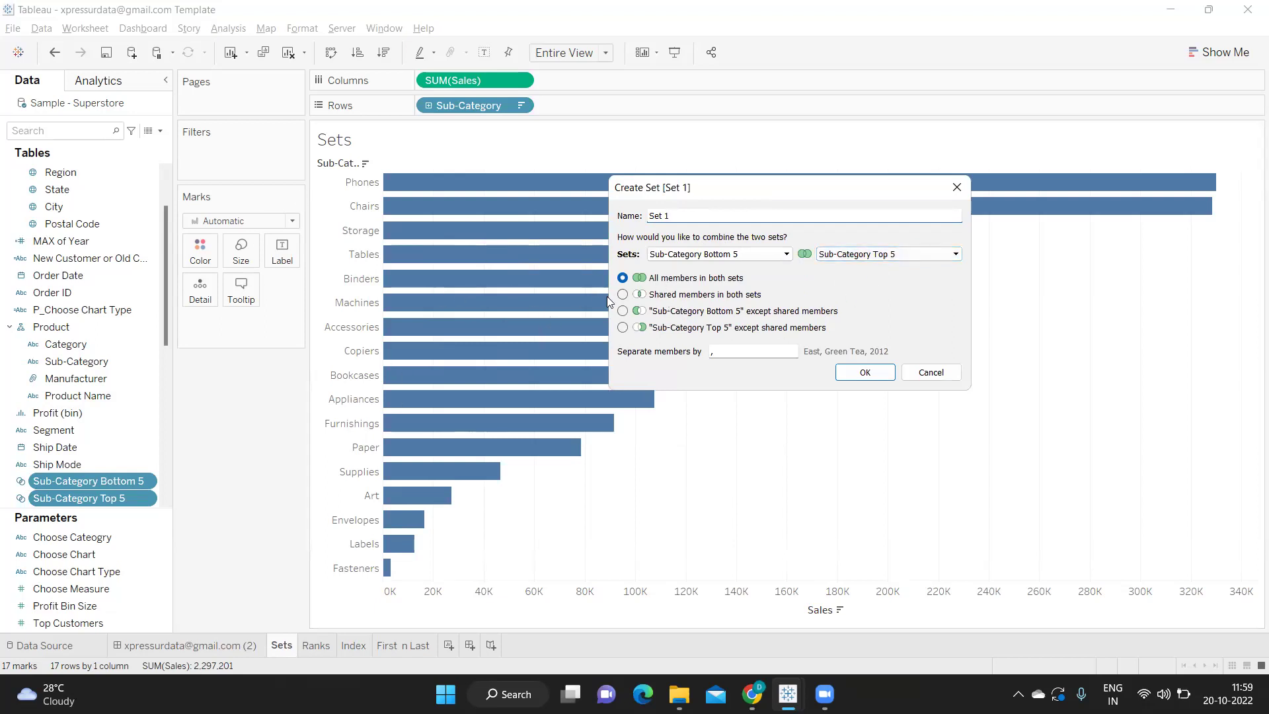
left_click_drag(682, 214, 634, 218)
type("Top5 and B")
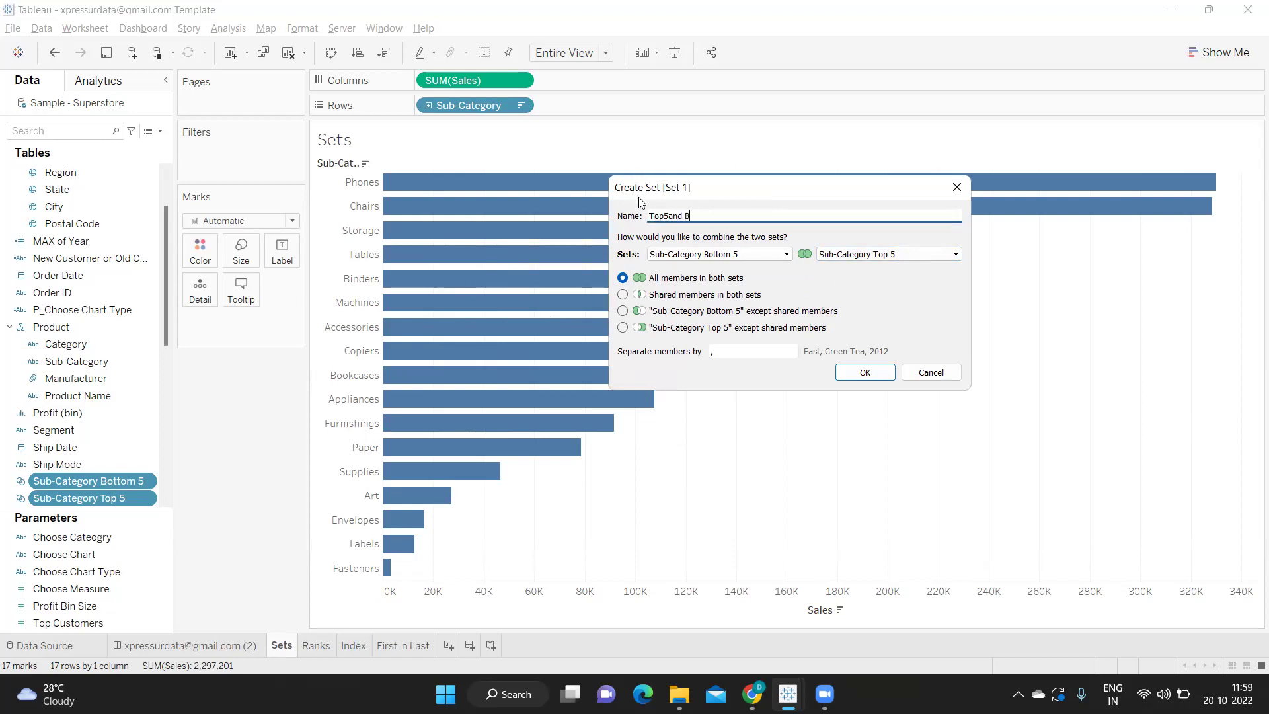
key("BackSpace")
key("BackSpace")
type("Bottom5")
left_click(852, 379)
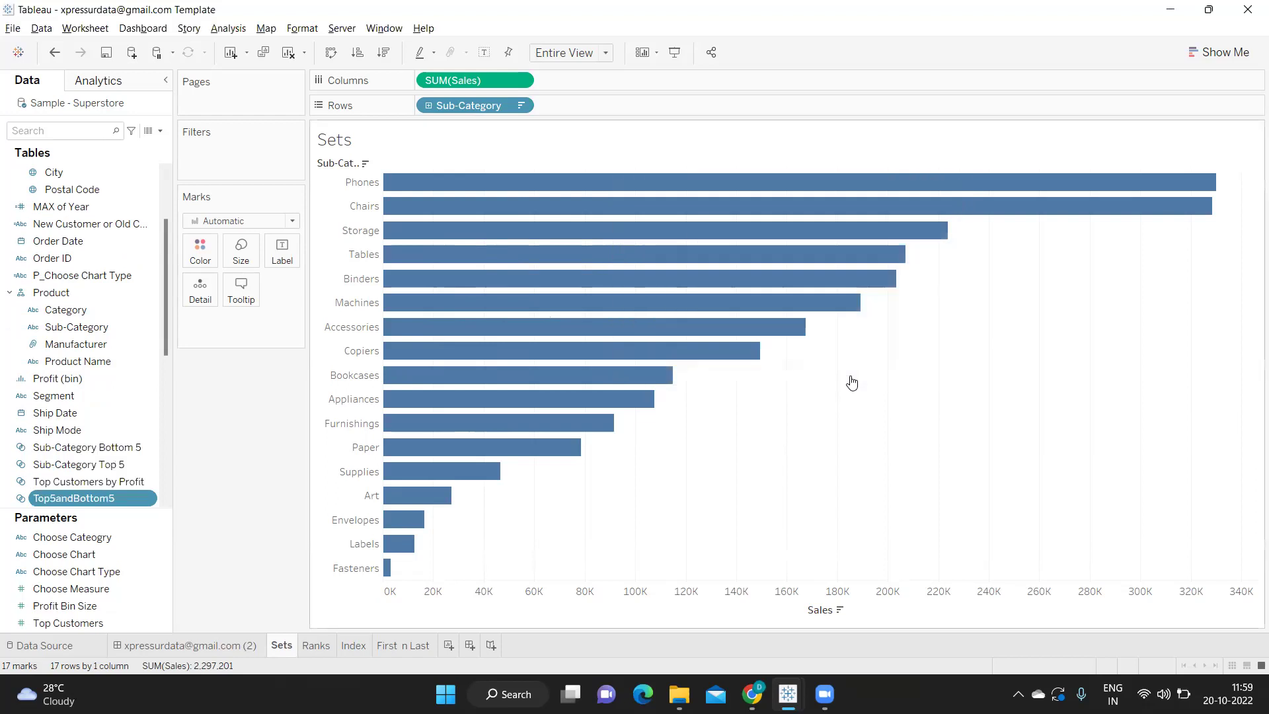
Add the Top5andBottom5 set to rows before Sub-Category, show only its members, and sort the bars by sales descending
left_click_drag(78, 499, 443, 107)
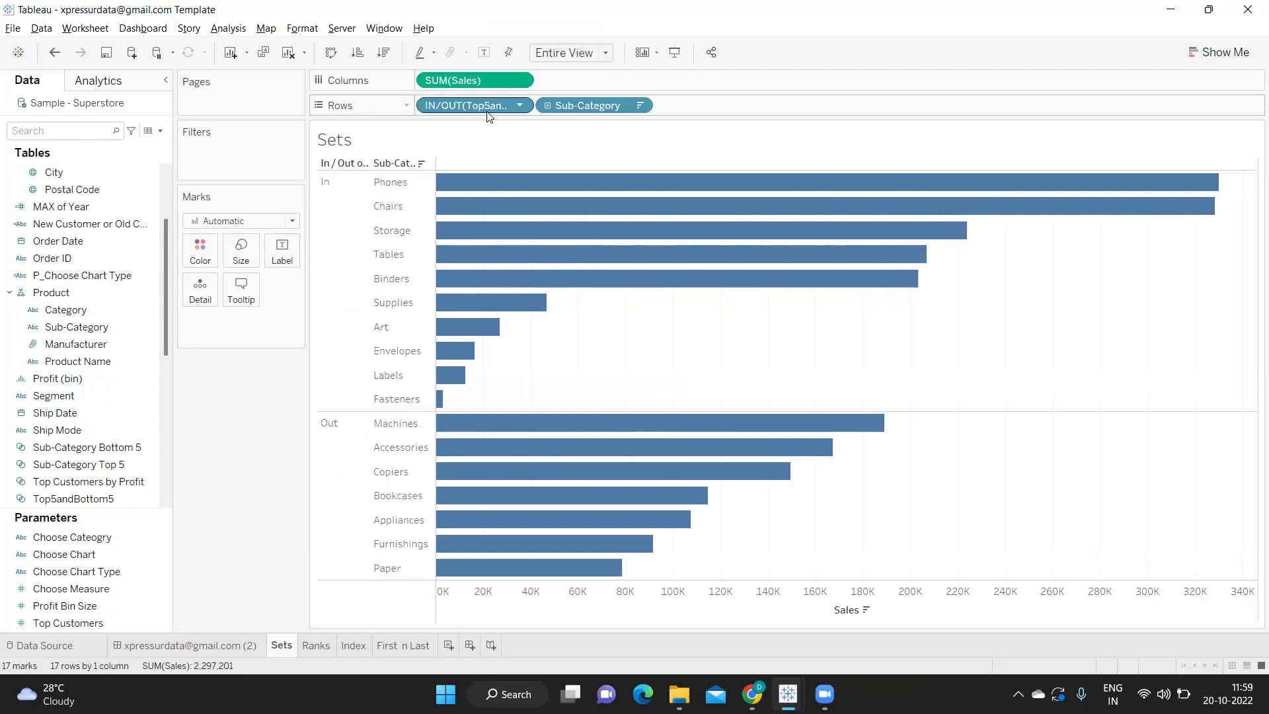
left_click(520, 105)
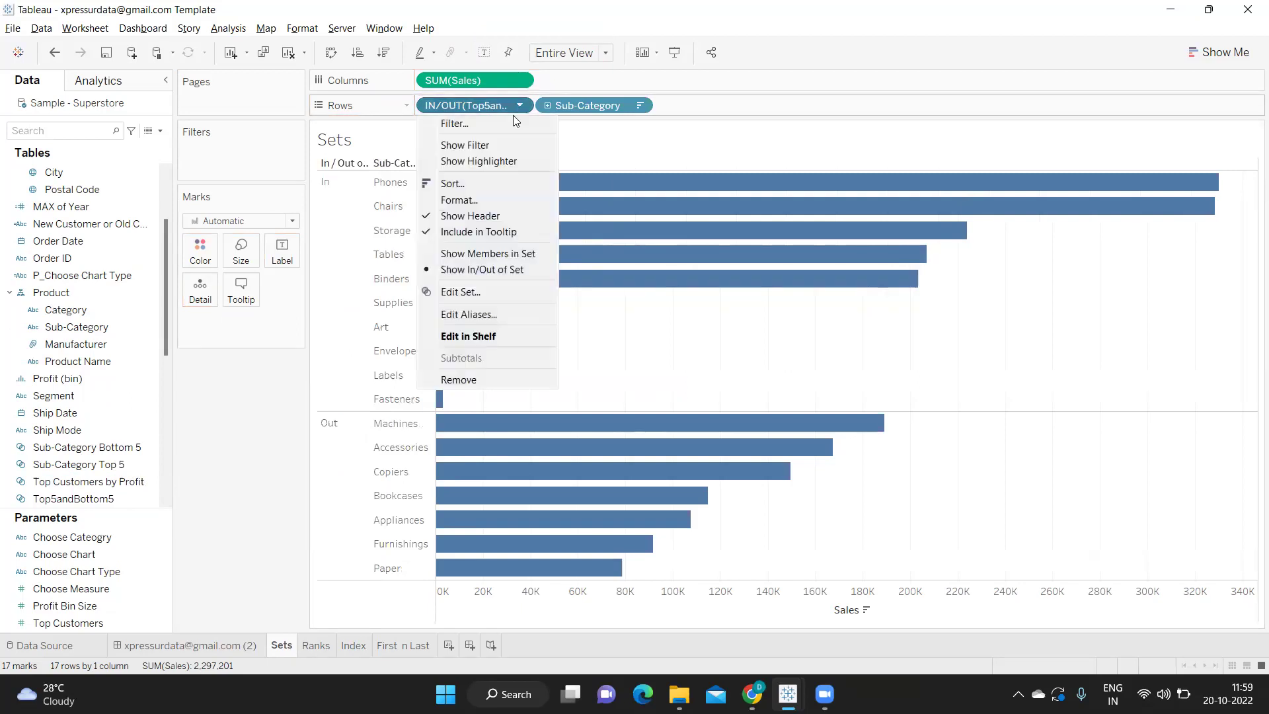
left_click(488, 255)
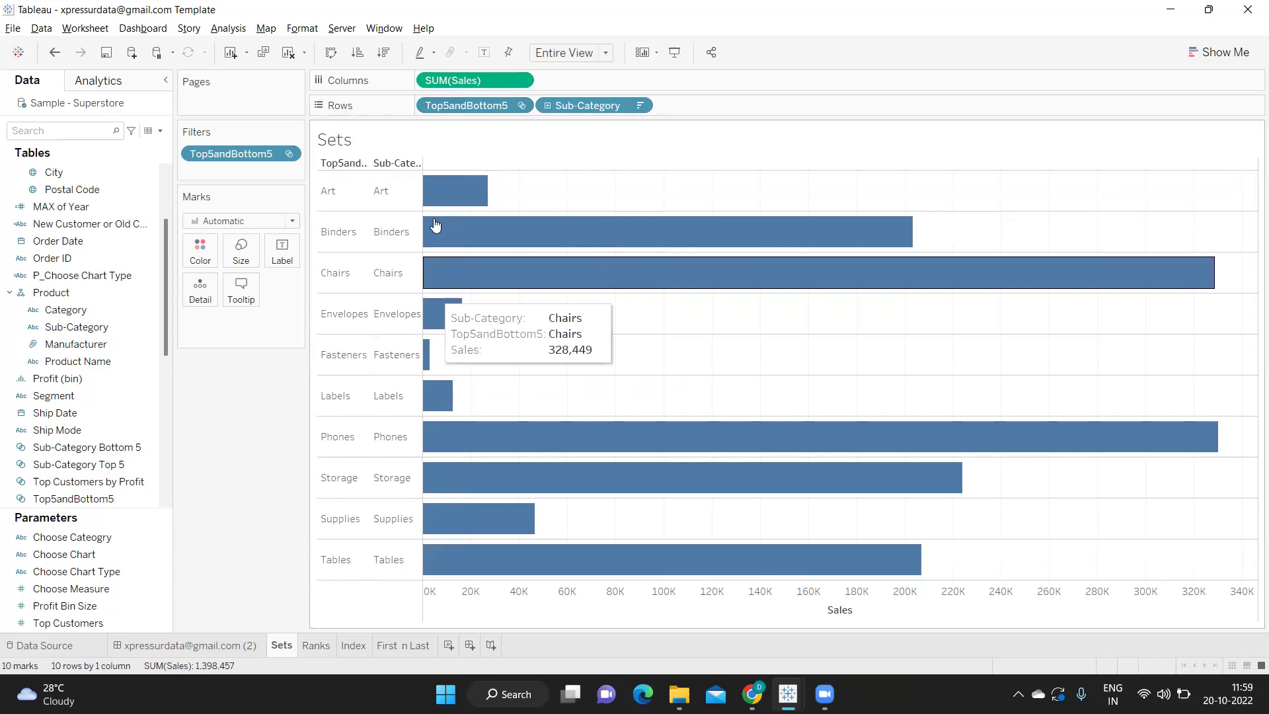
left_click(382, 53)
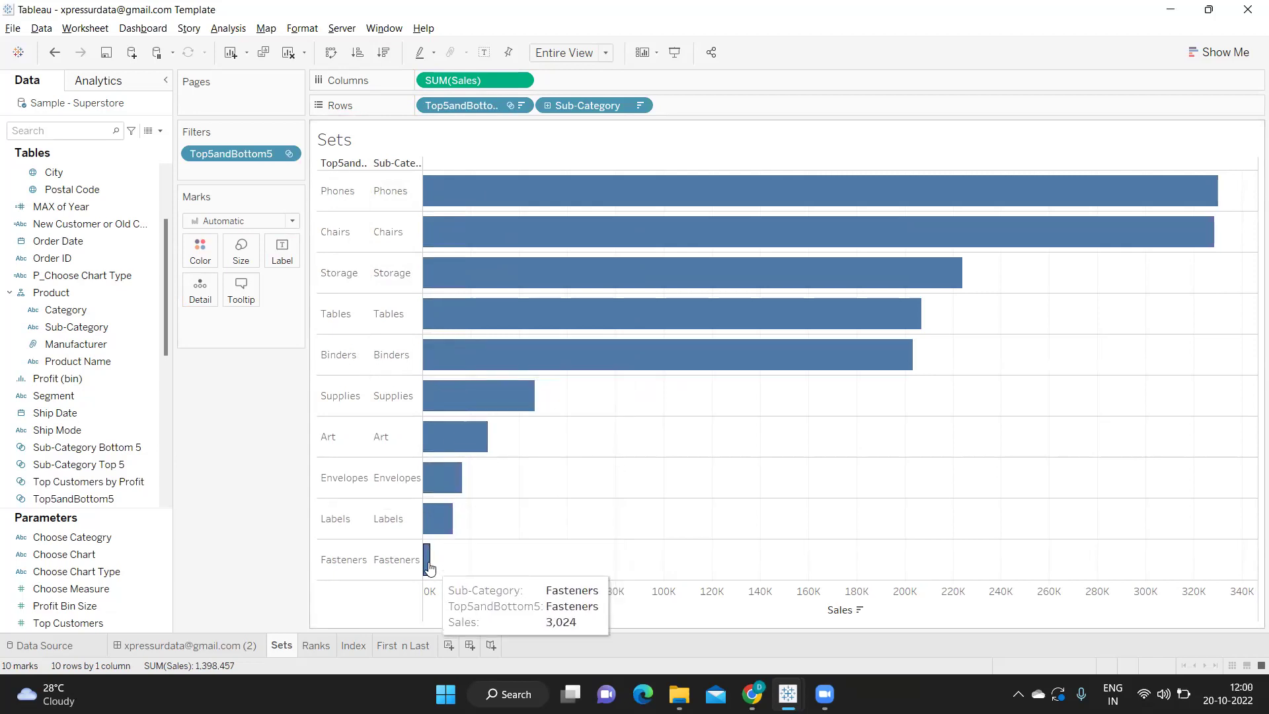
On the Ranks worksheet, build a bar chart with Sub-Category on rows and Sales on columns, sorted by sales descending
left_click(315, 646)
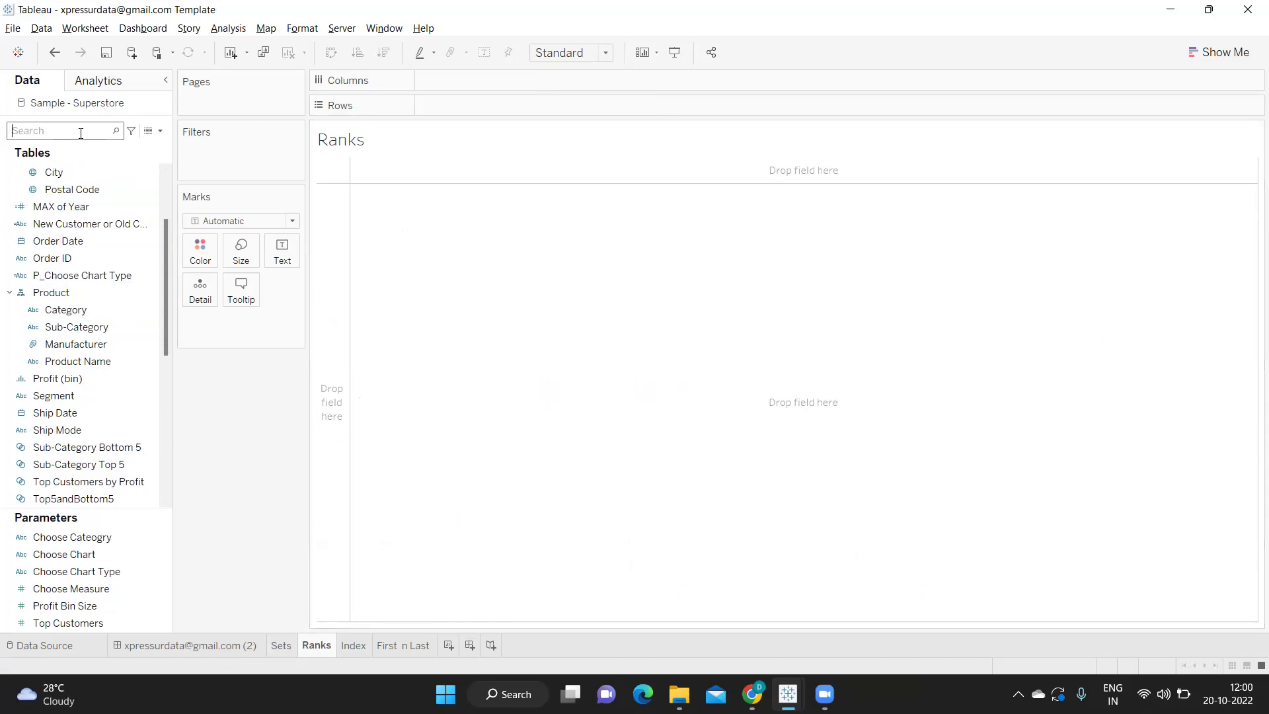
type("ra")
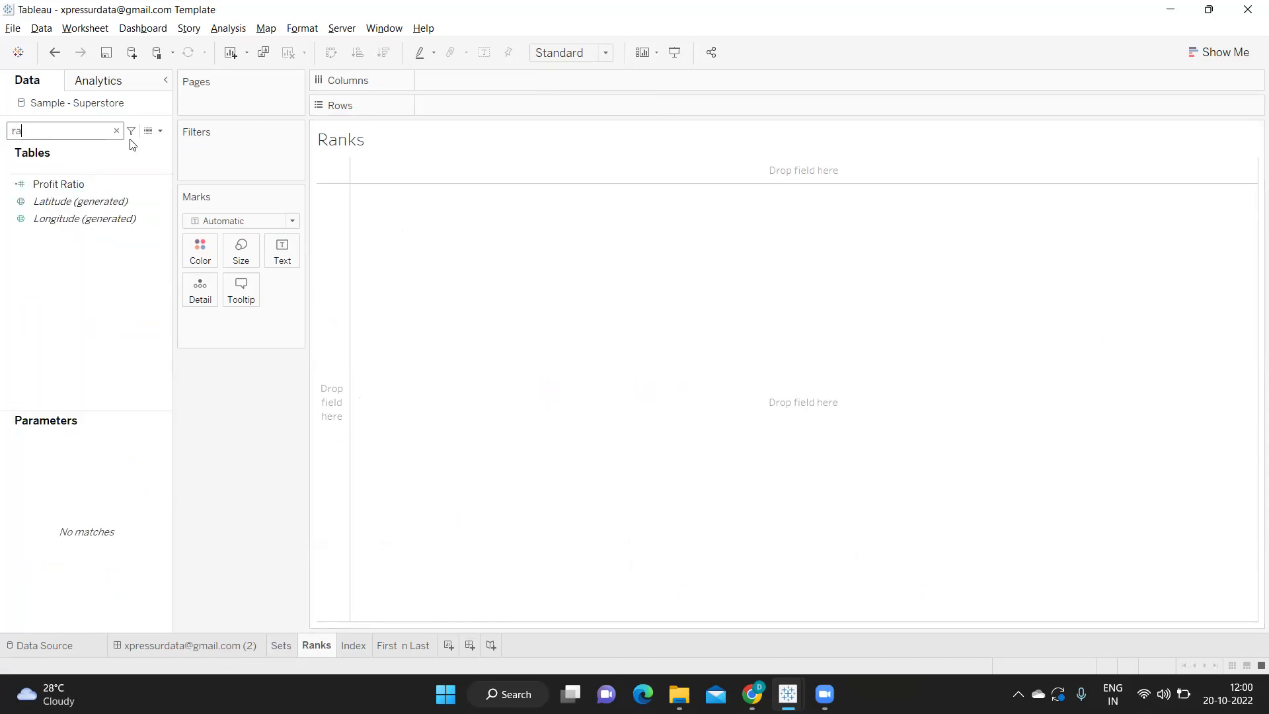
left_click(117, 131)
type("sy")
left_click(116, 130)
type("su")
left_click_drag(98, 190, 491, 105)
left_click(98, 135)
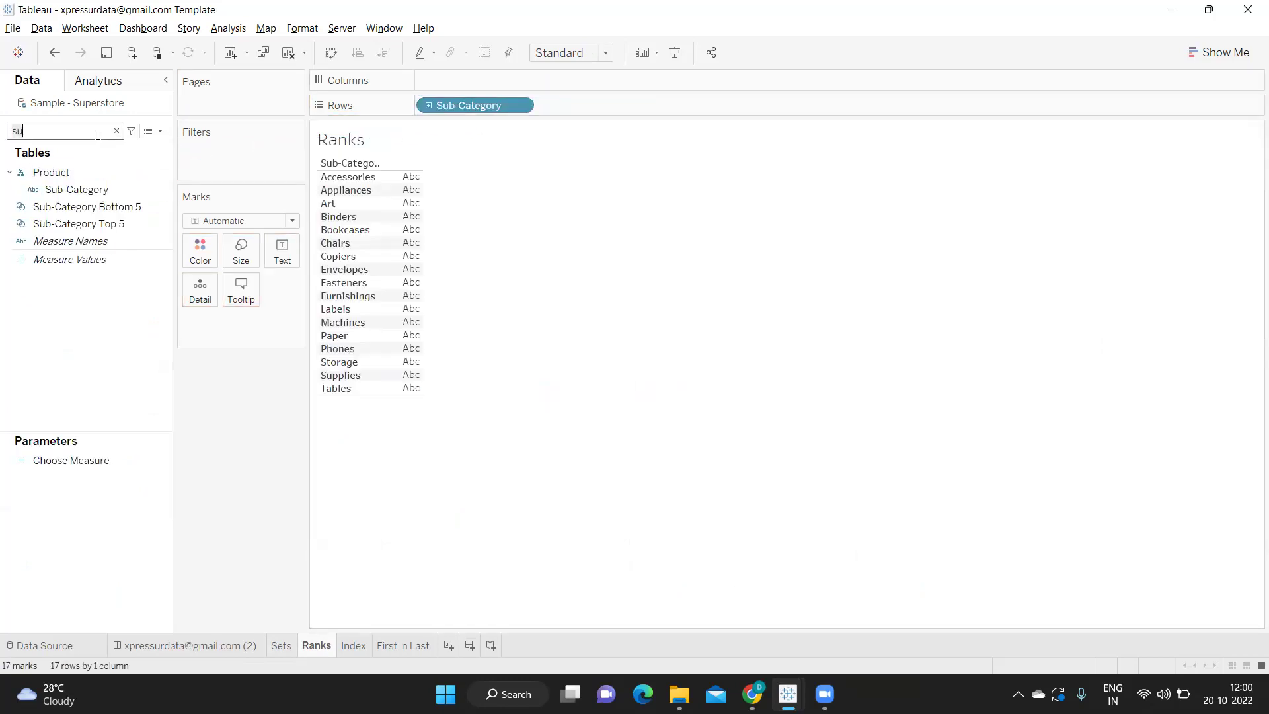
key("BackSpace")
type("a")
left_click_drag(86, 204, 482, 86)
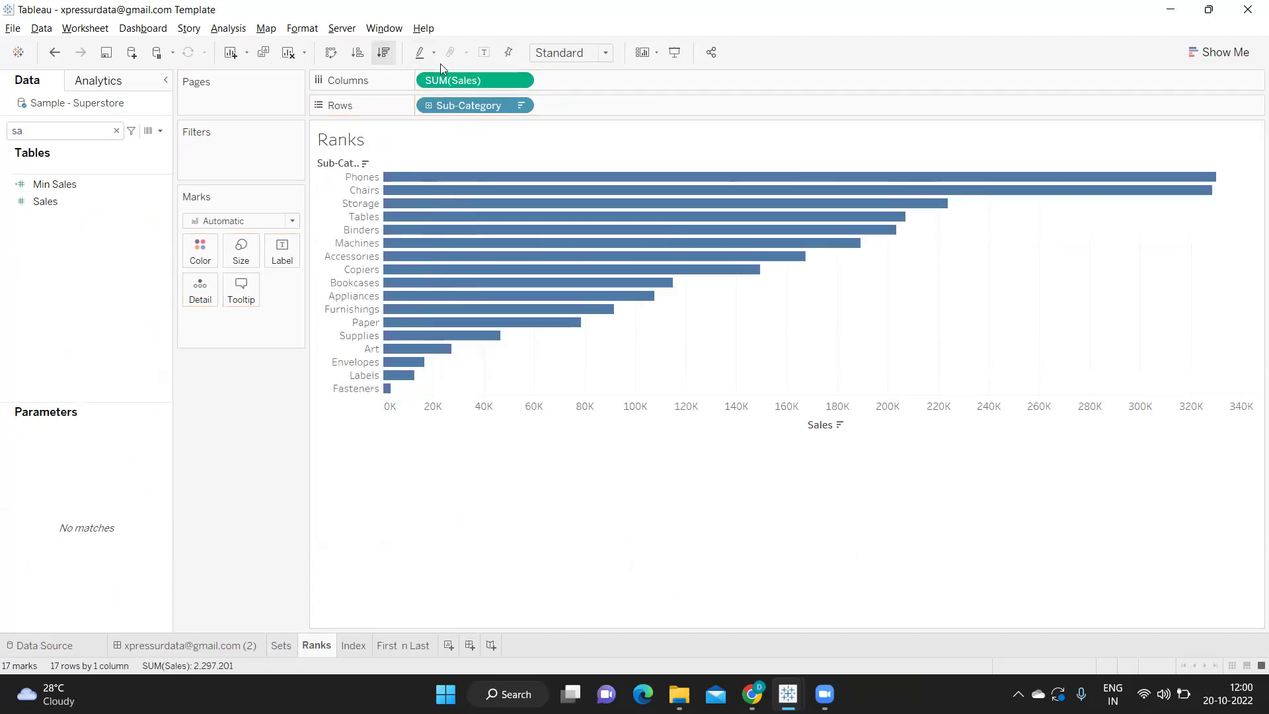
Fit the chart to the entire view and start a new calculated field named Rank Fun
left_click(574, 52)
left_click(561, 108)
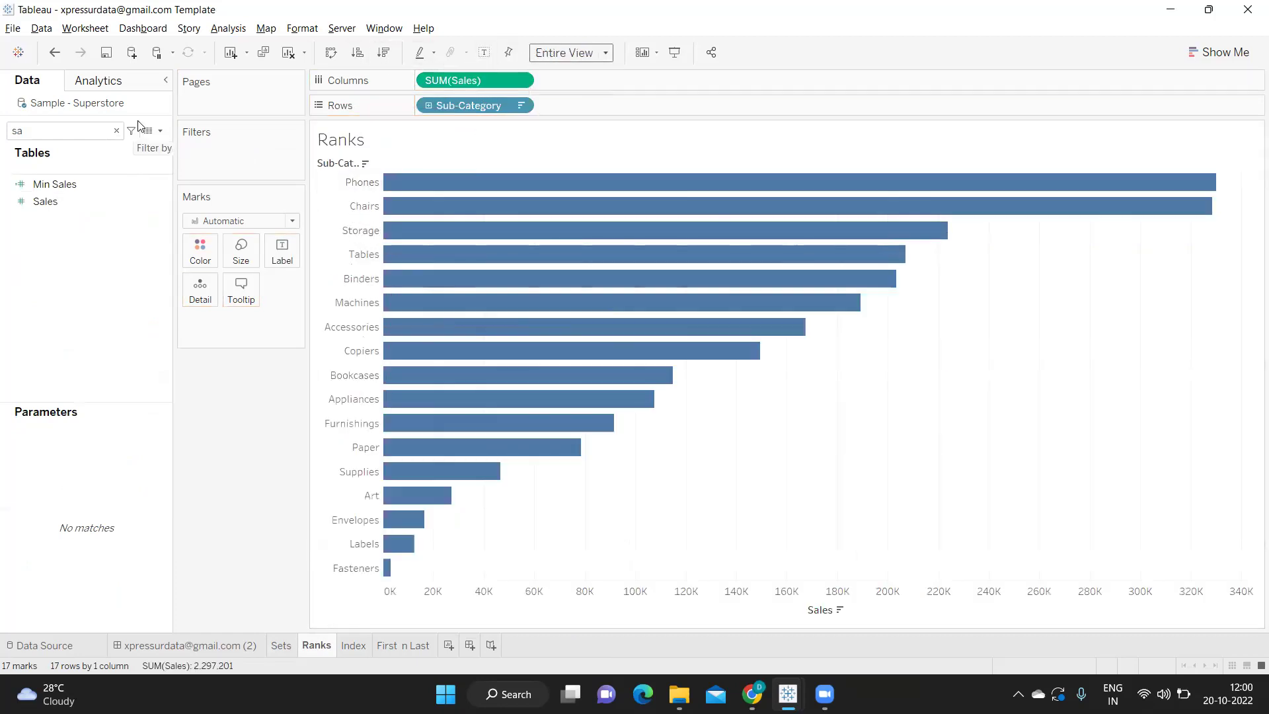
left_click(116, 131)
left_click(160, 130)
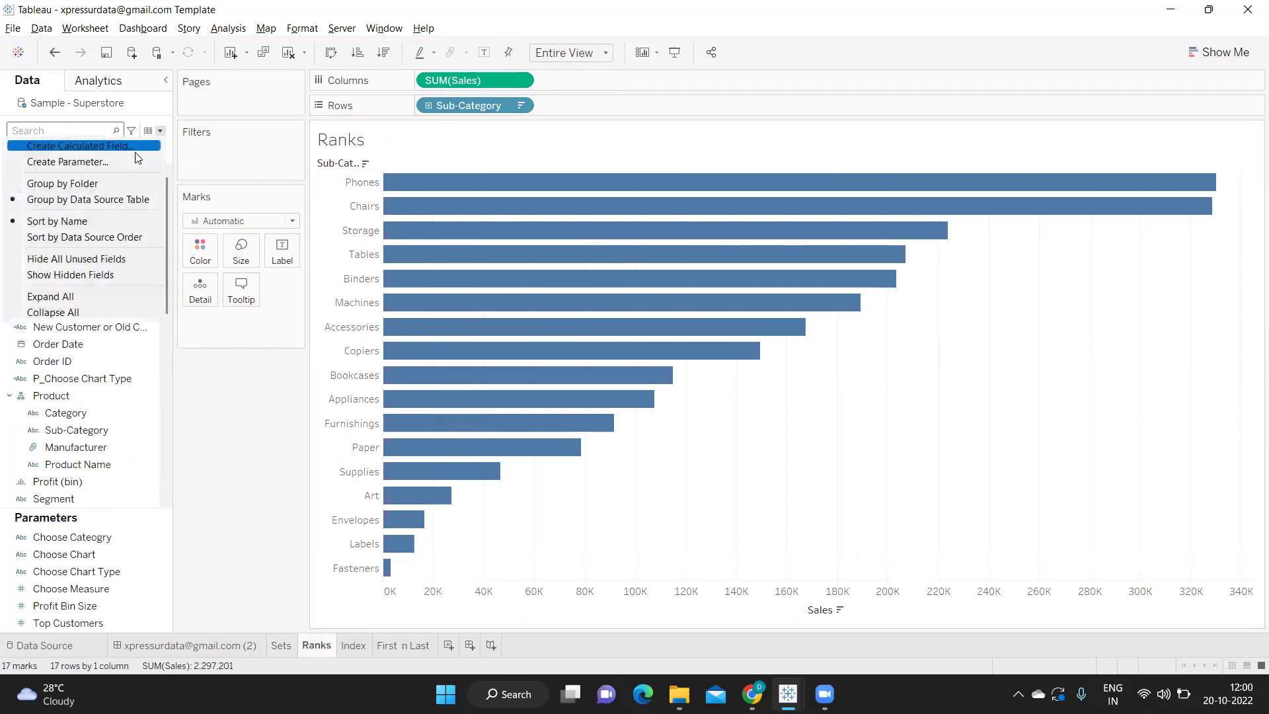
left_click(99, 146)
type("R")
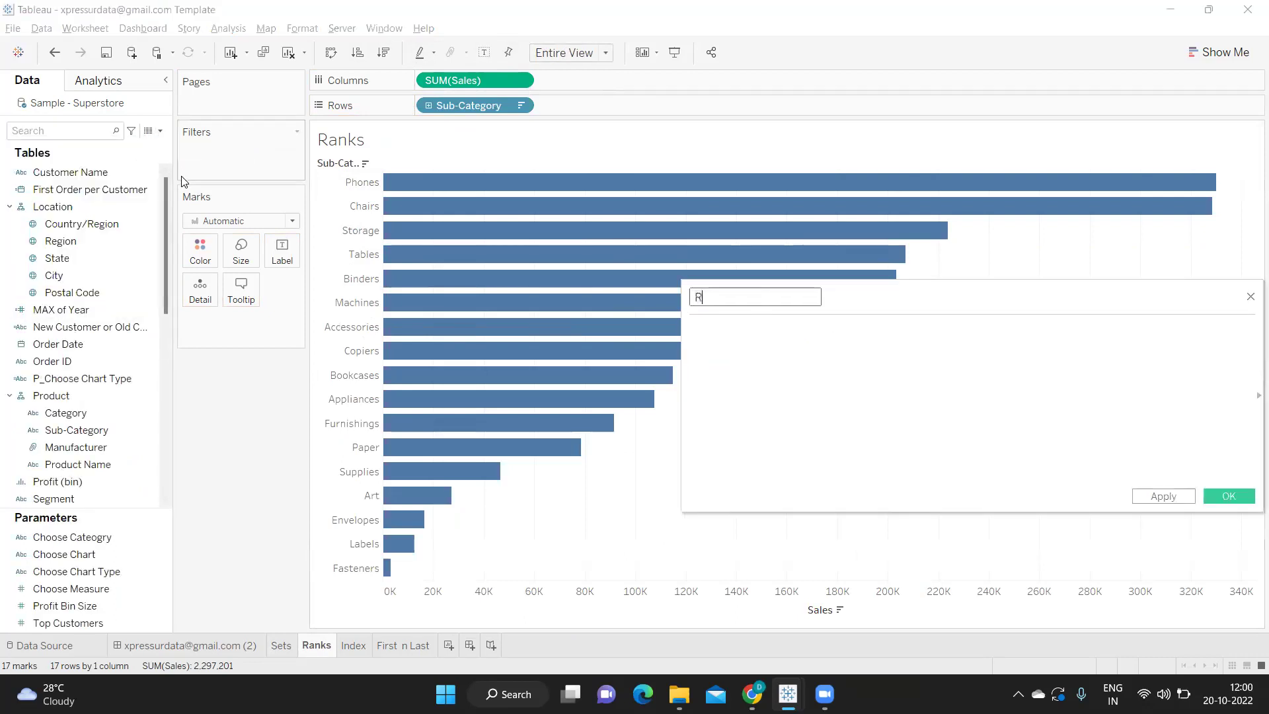
type("ank-Set")
key("BackSpace")
key("BackSpace")
key("BackSpace")
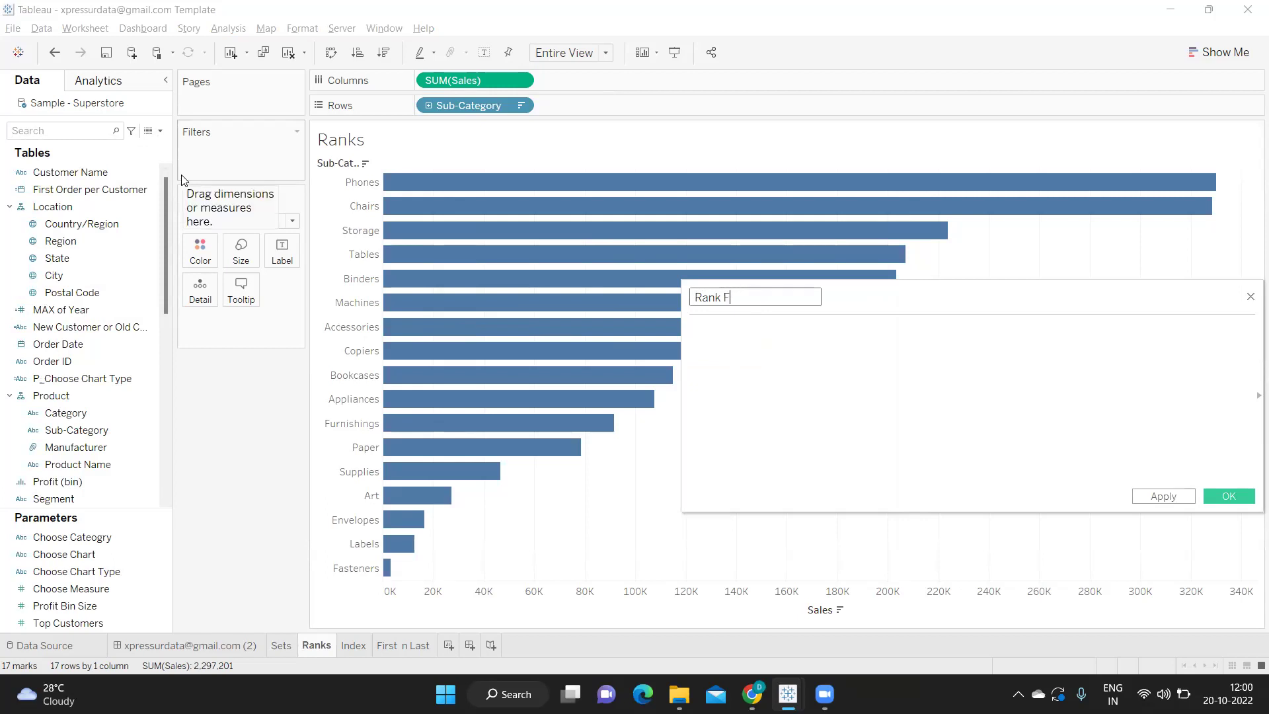
key("Tab")
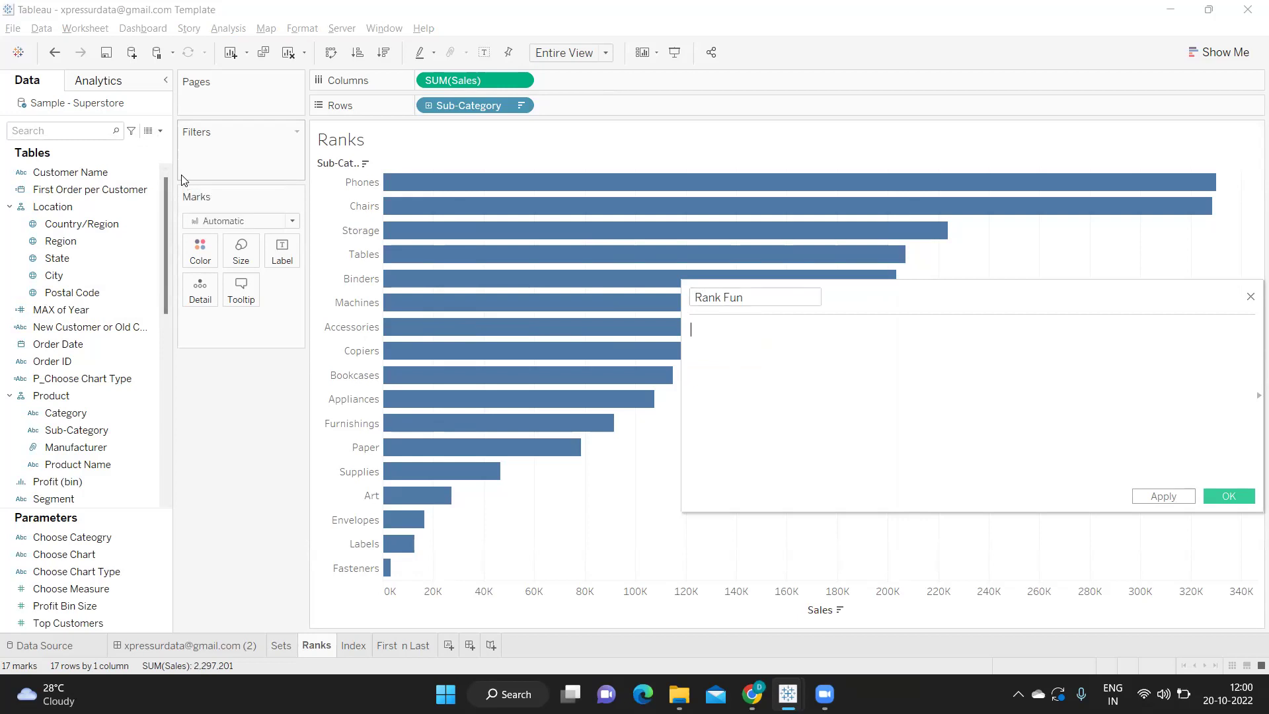
Define Rank Fun as RANK_UNIQUE(SUM([Sales])) and apply the calculation
type("ra")
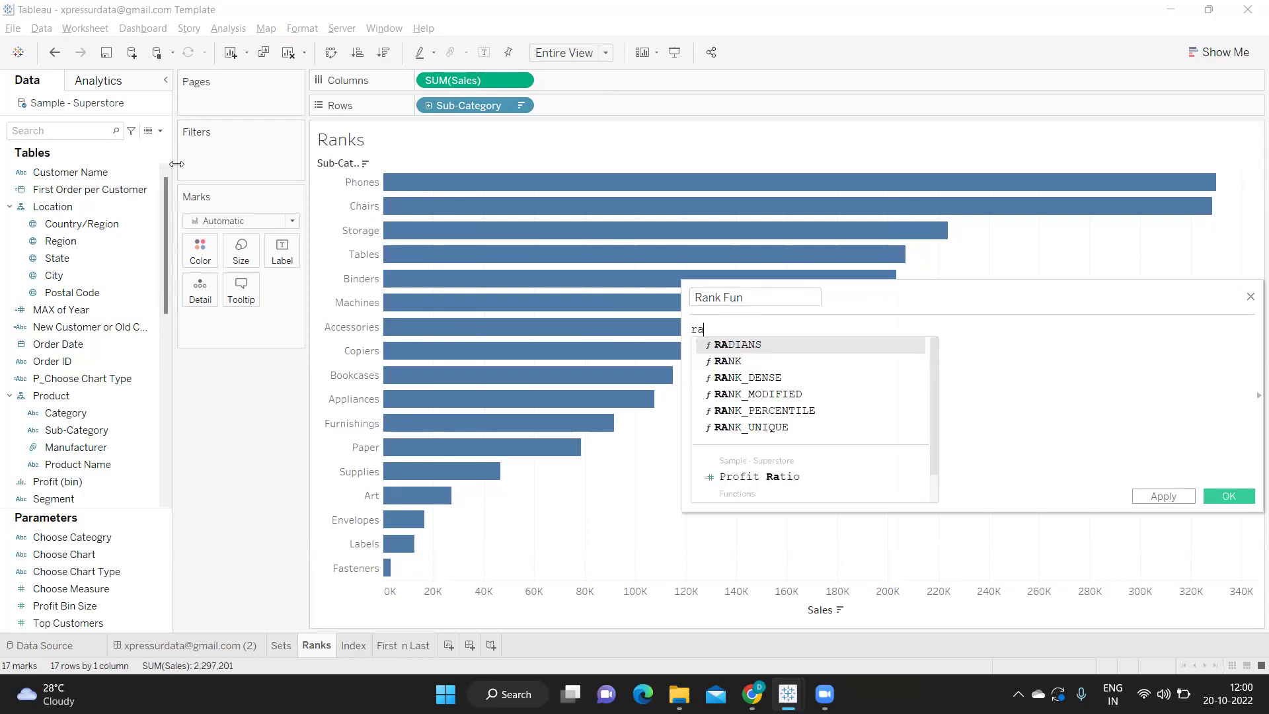
key("Down")
key("Down")
key("Down")
key("Down")
key("Down")
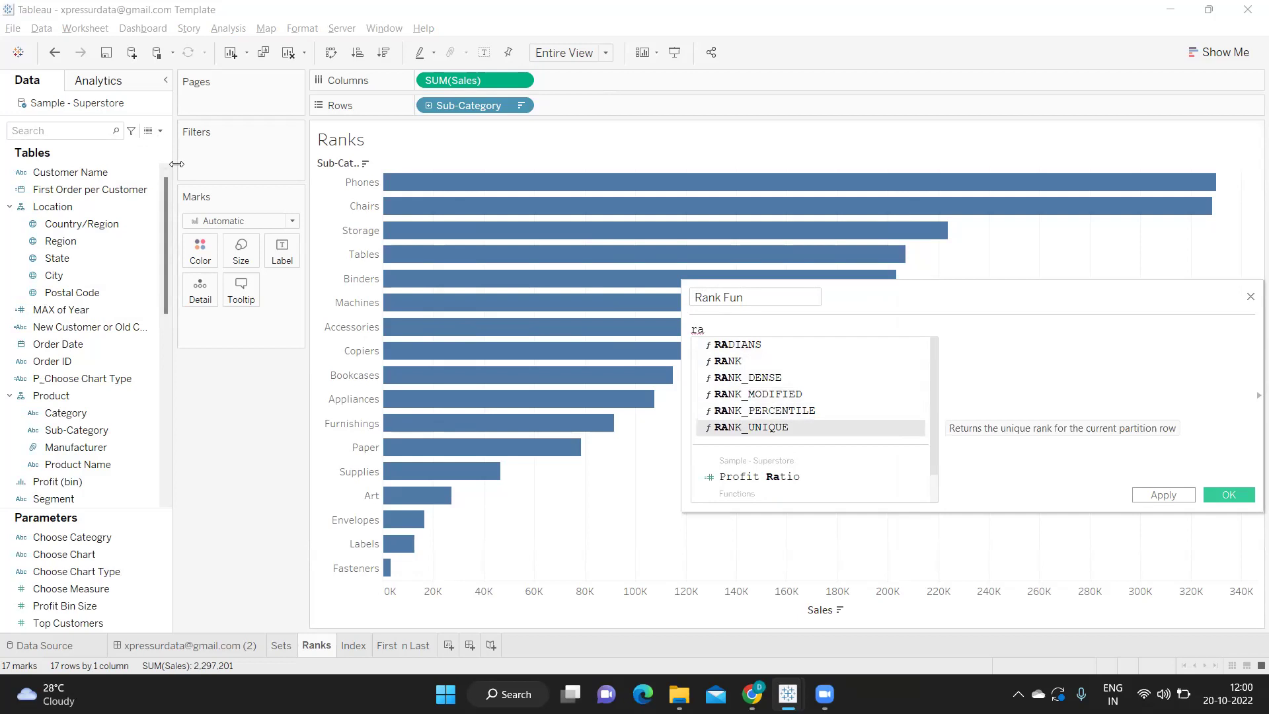
key("Return")
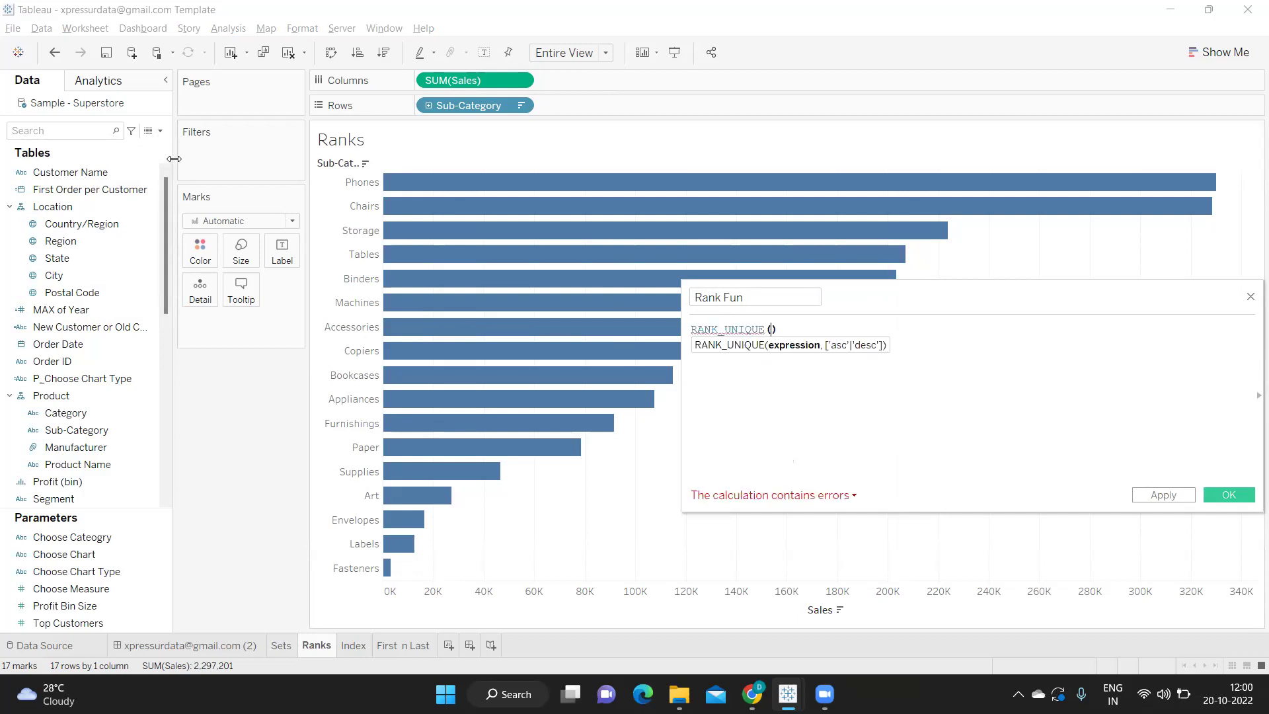
type("sum")
key("Return")
type("sales")
key("Return")
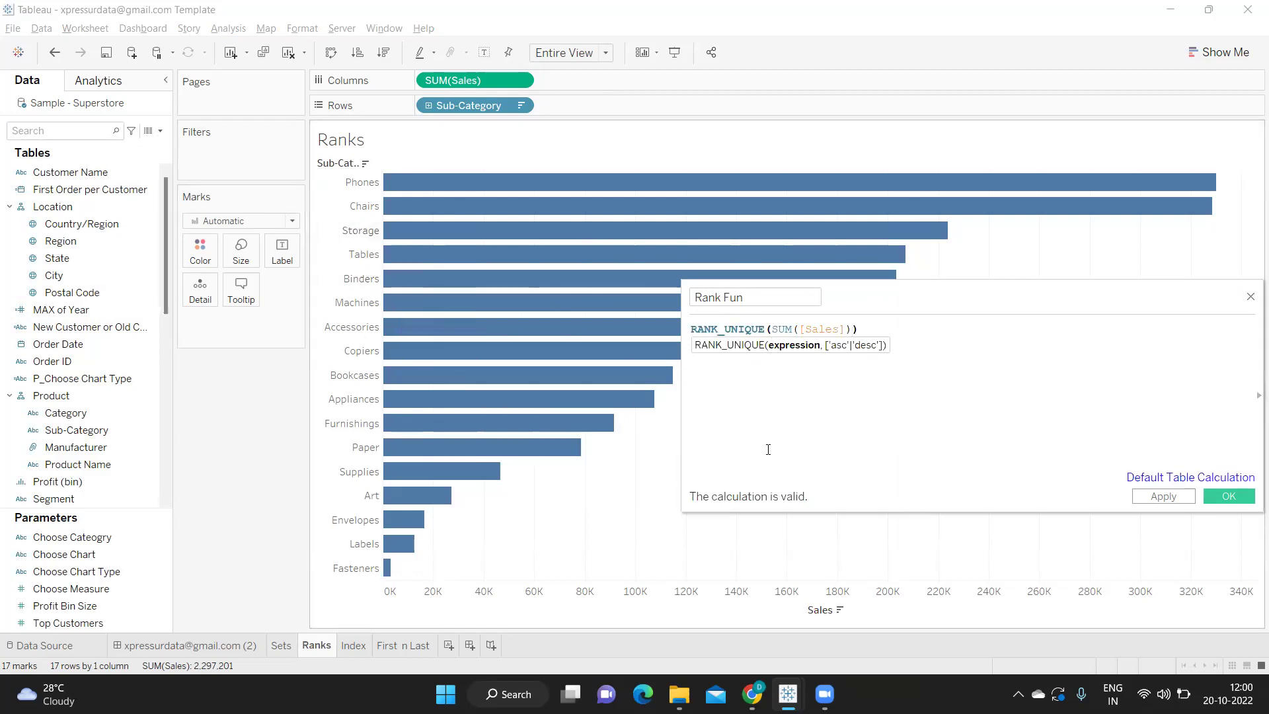
left_click(1163, 497)
Add Rank Fun to the view as a discrete field on rows, after Sub-Category
left_click_drag(66, 481, 427, 85)
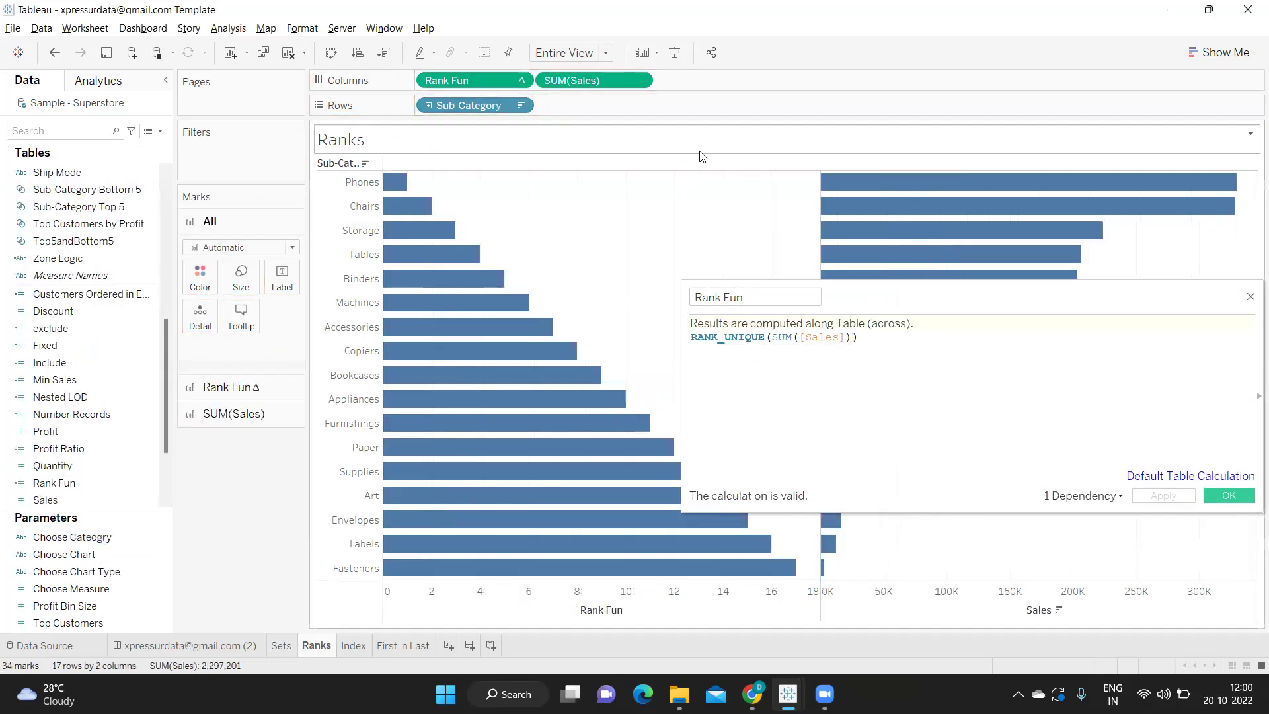
left_click(520, 80)
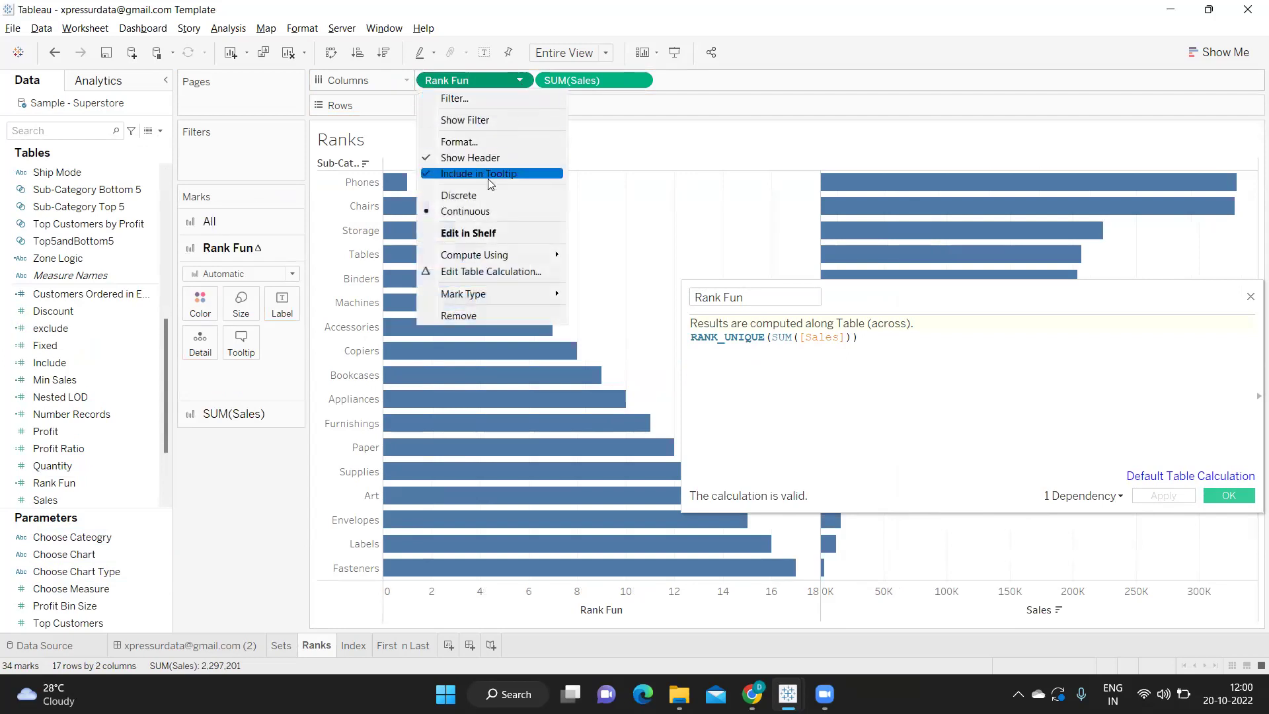
left_click(491, 195)
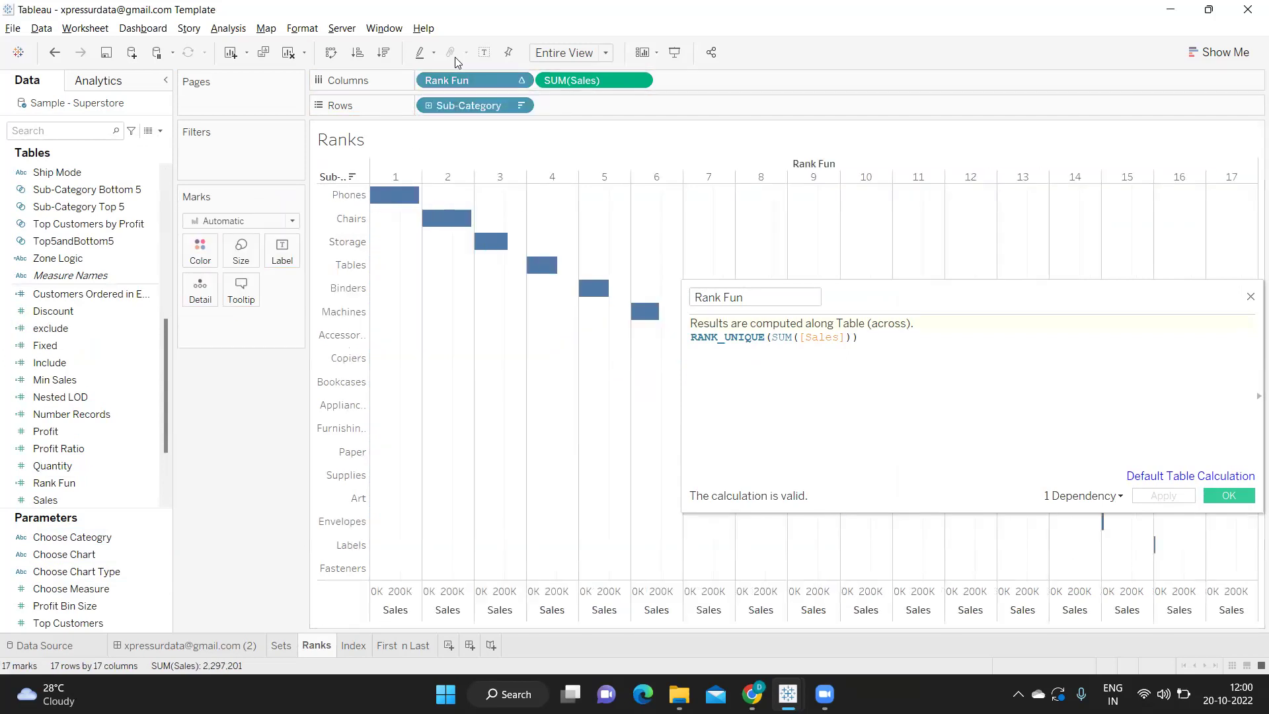
left_click_drag(461, 80, 598, 103)
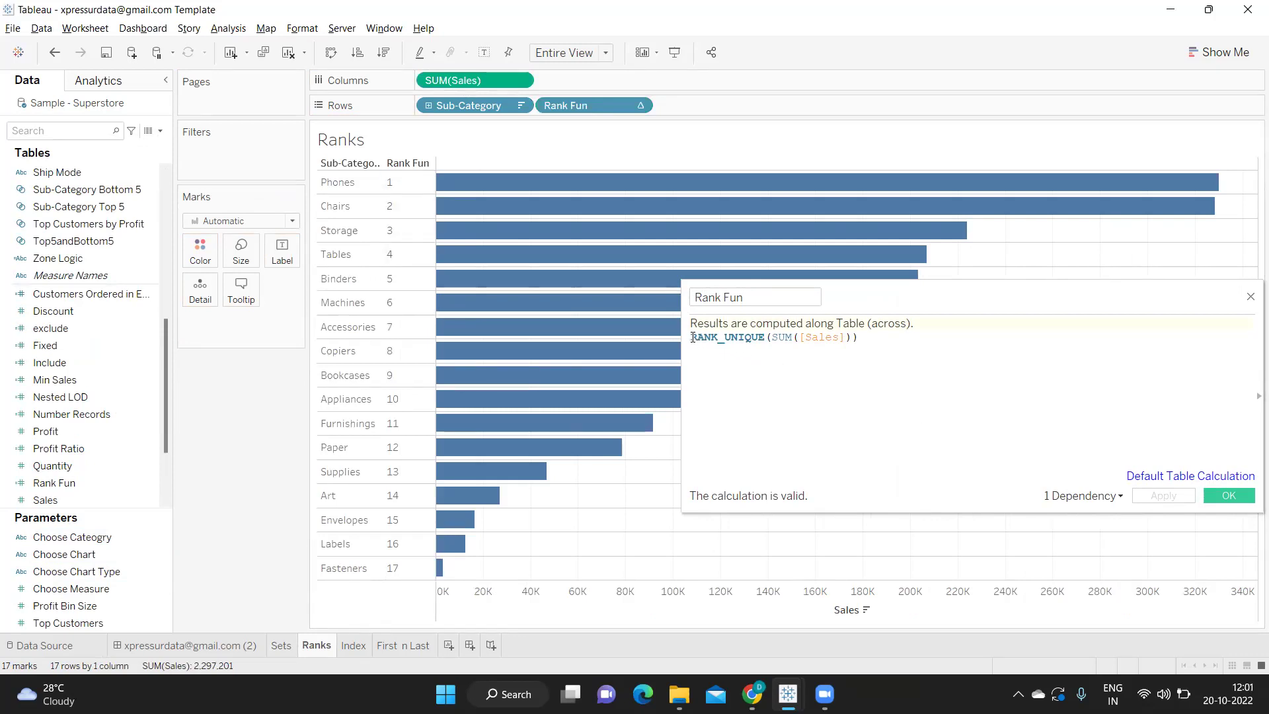
Add the 'asc' argument to the RANK_UNIQUE function in Rank Fun and apply the change
left_click_drag(692, 337, 759, 338)
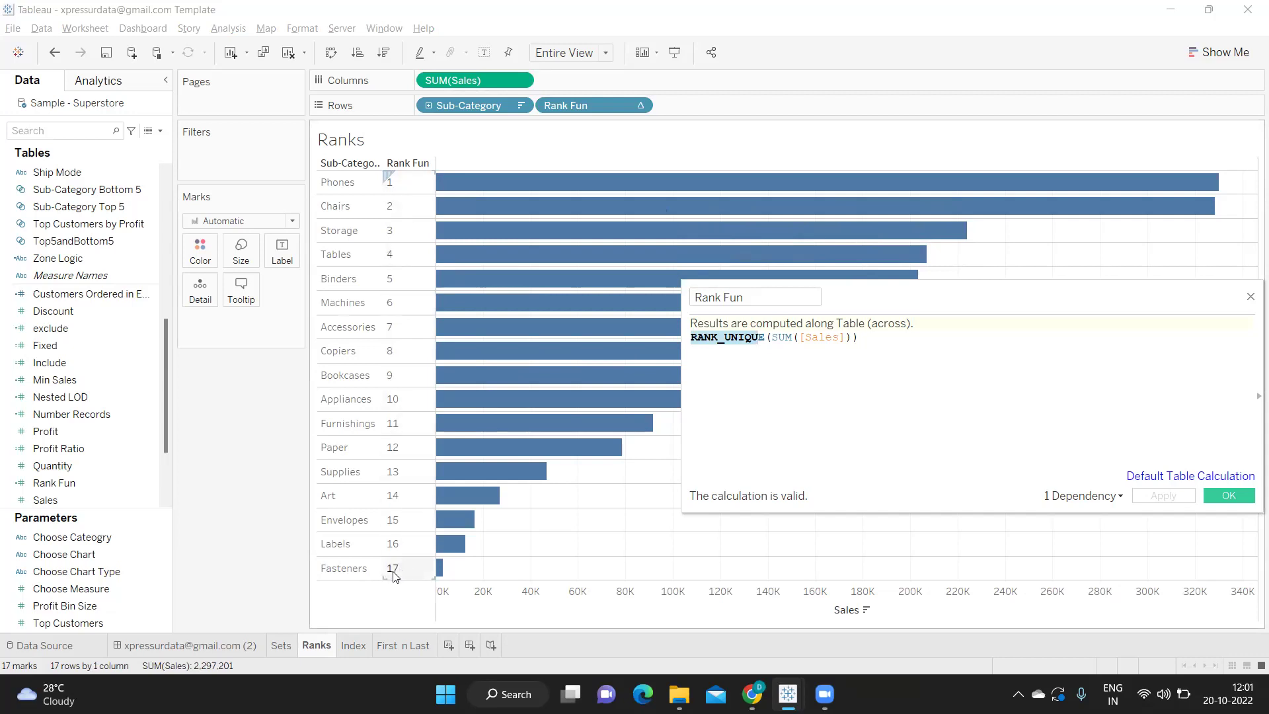
left_click(852, 338)
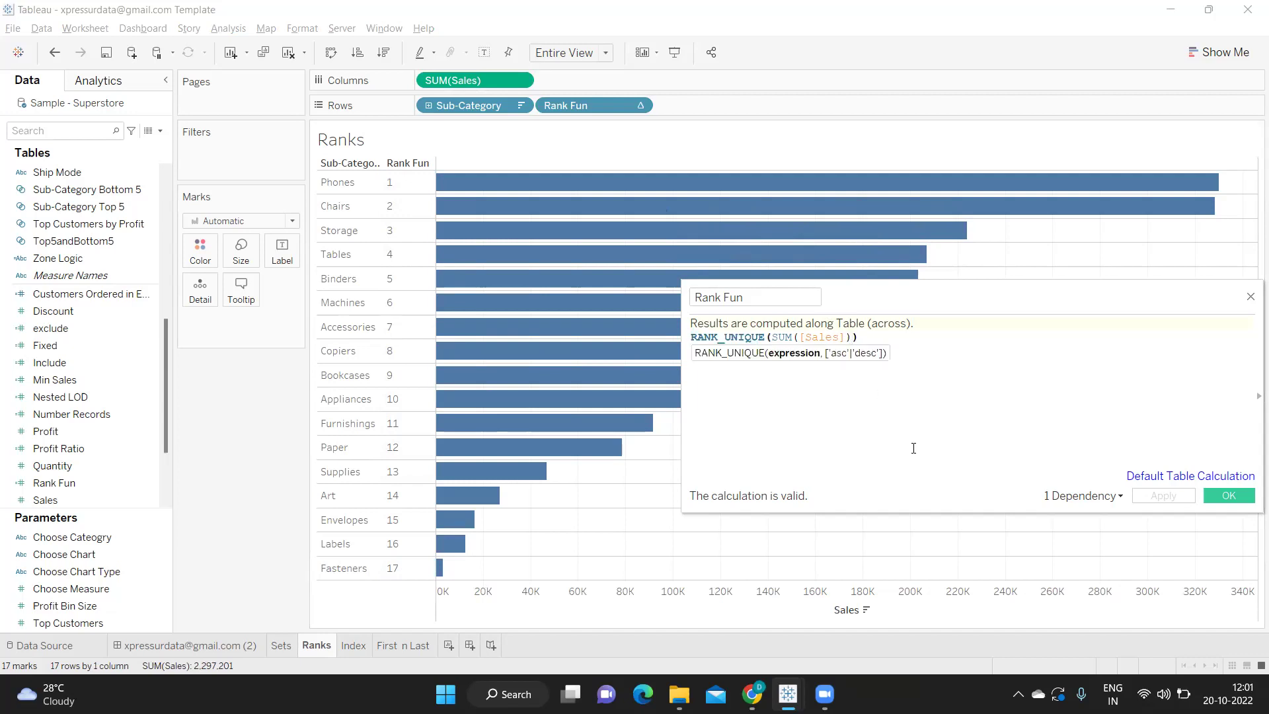
type(",'a")
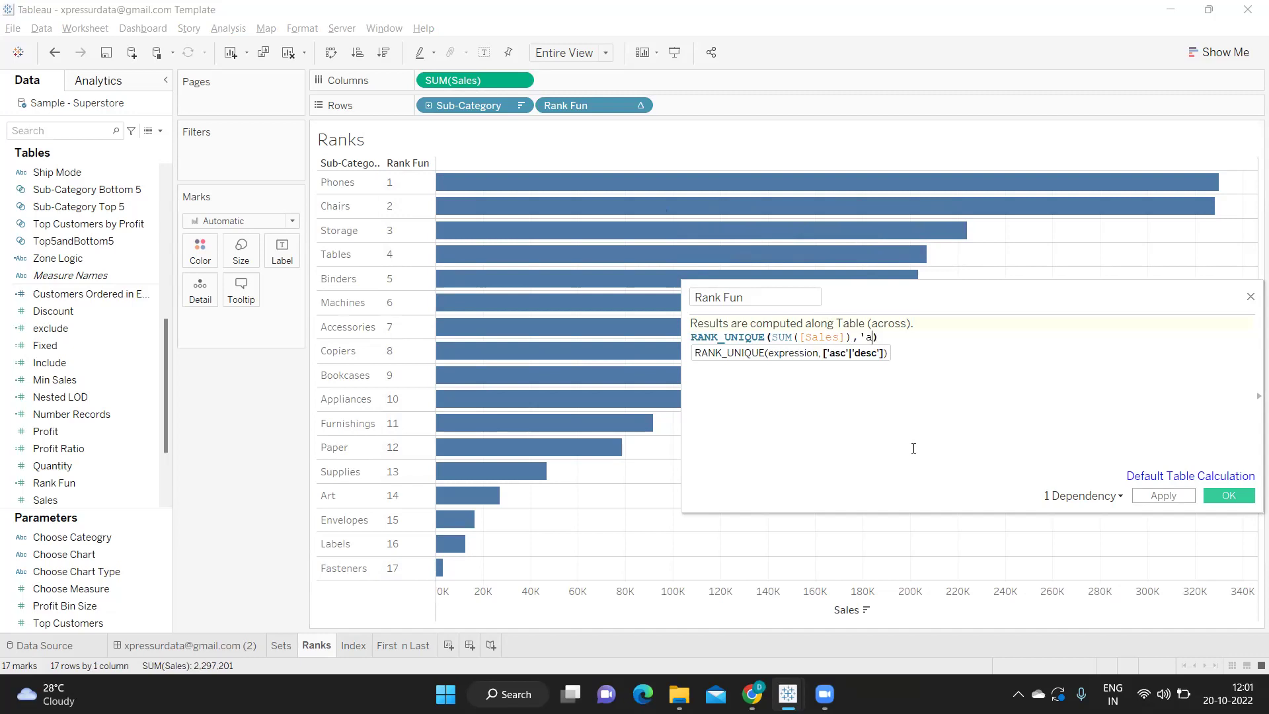
type("sc'")
left_click(1164, 495)
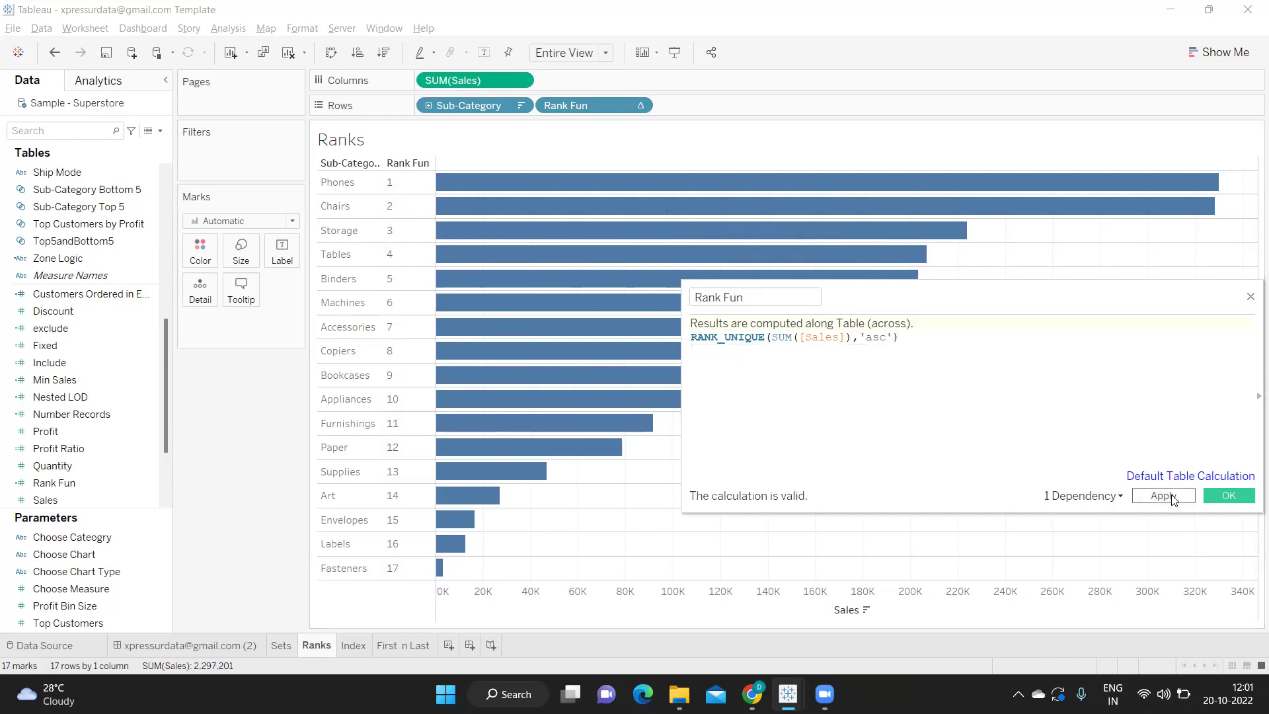
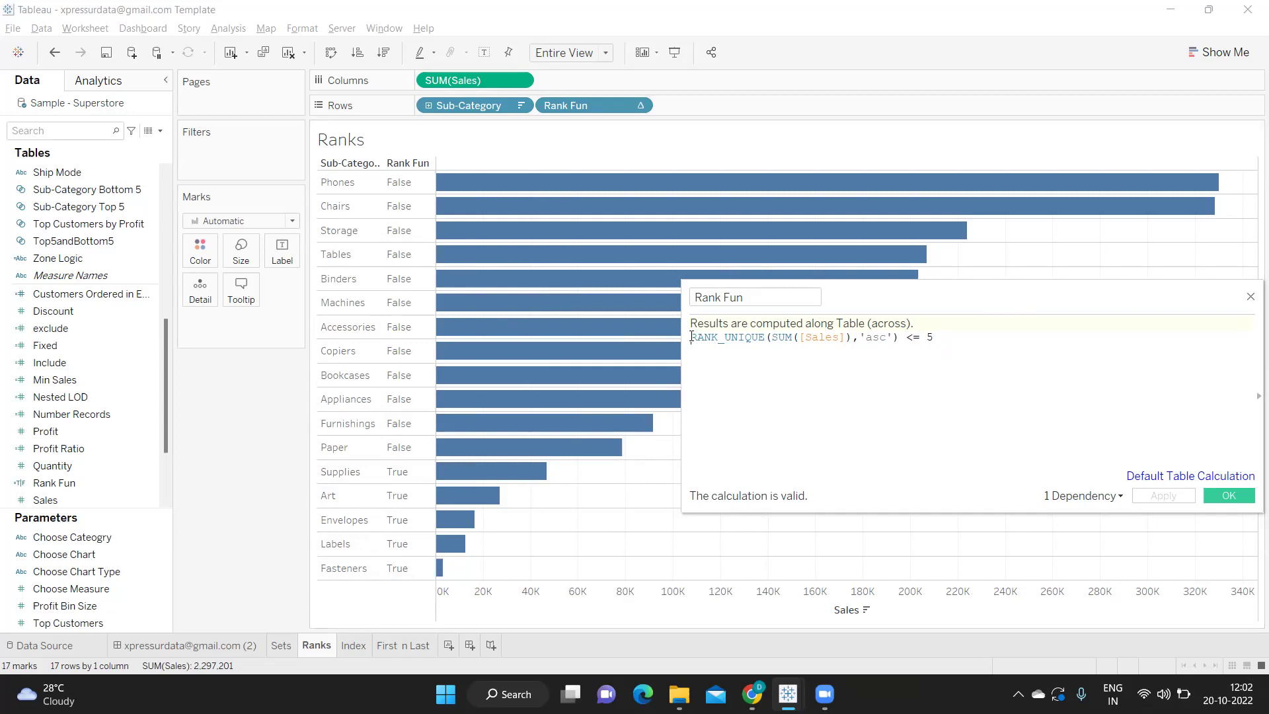
key("Return")
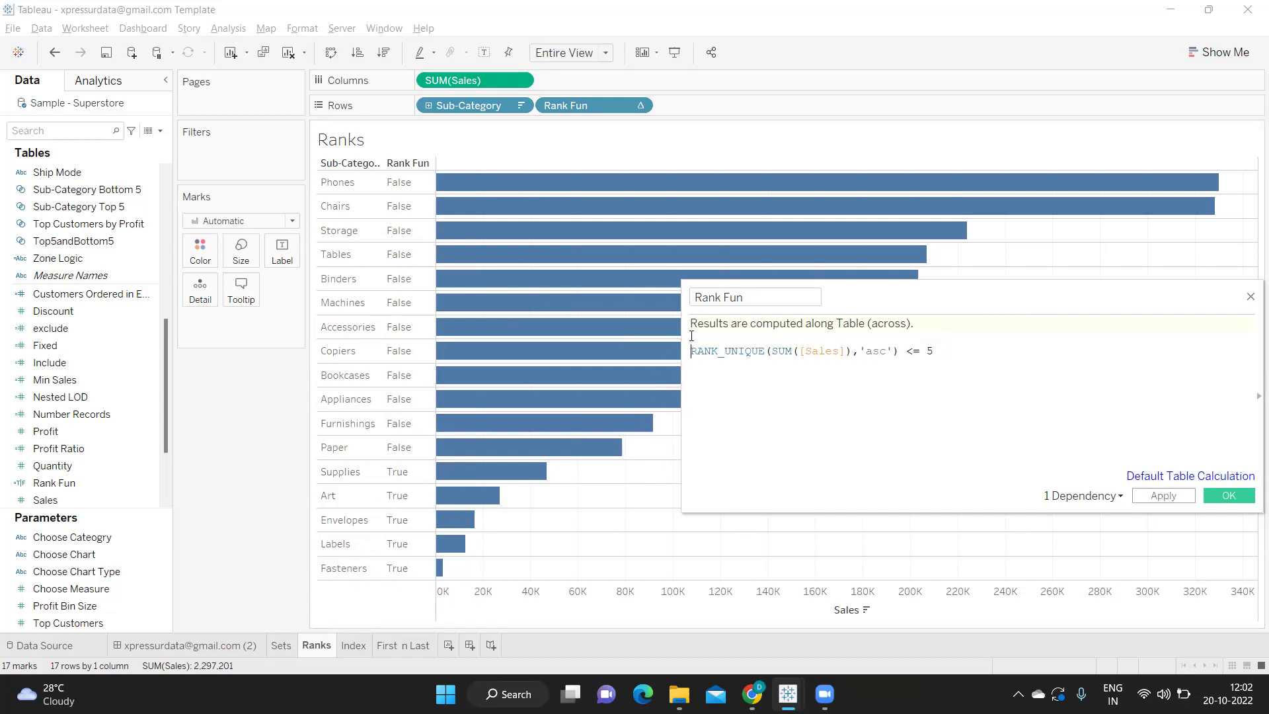
type("or")
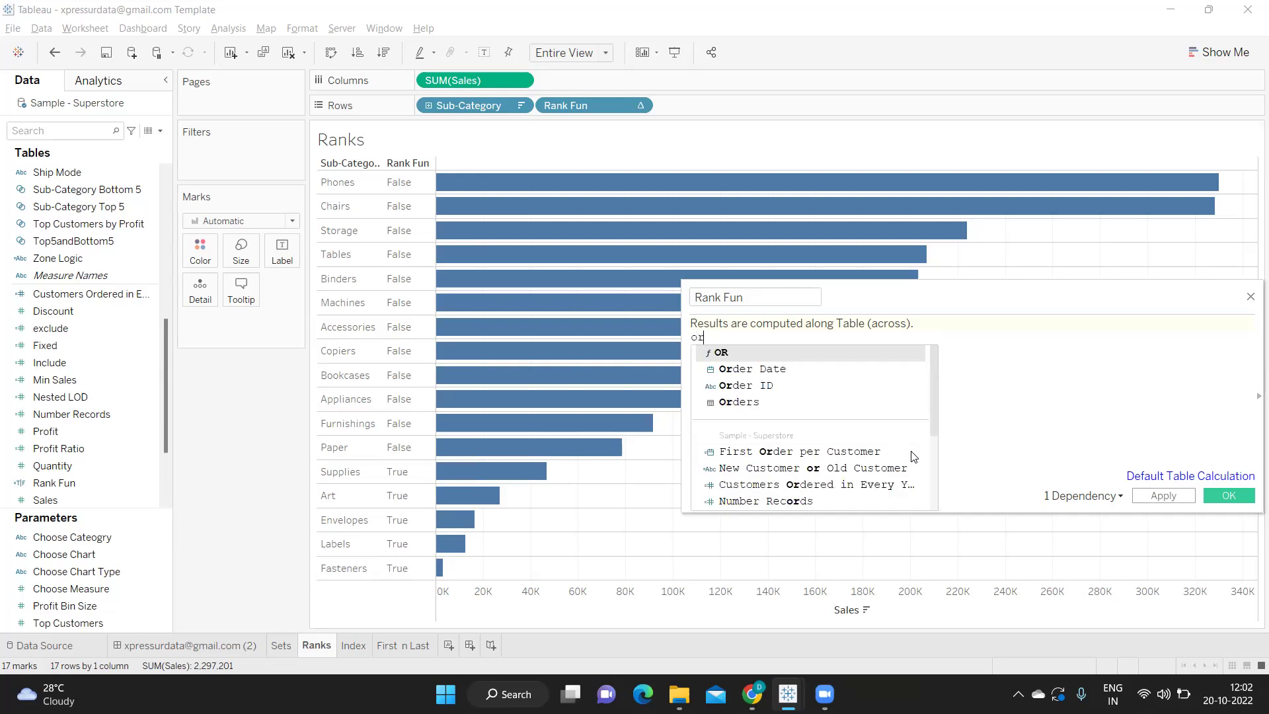
left_click(727, 336)
key("BackSpace")
key("BackSpace")
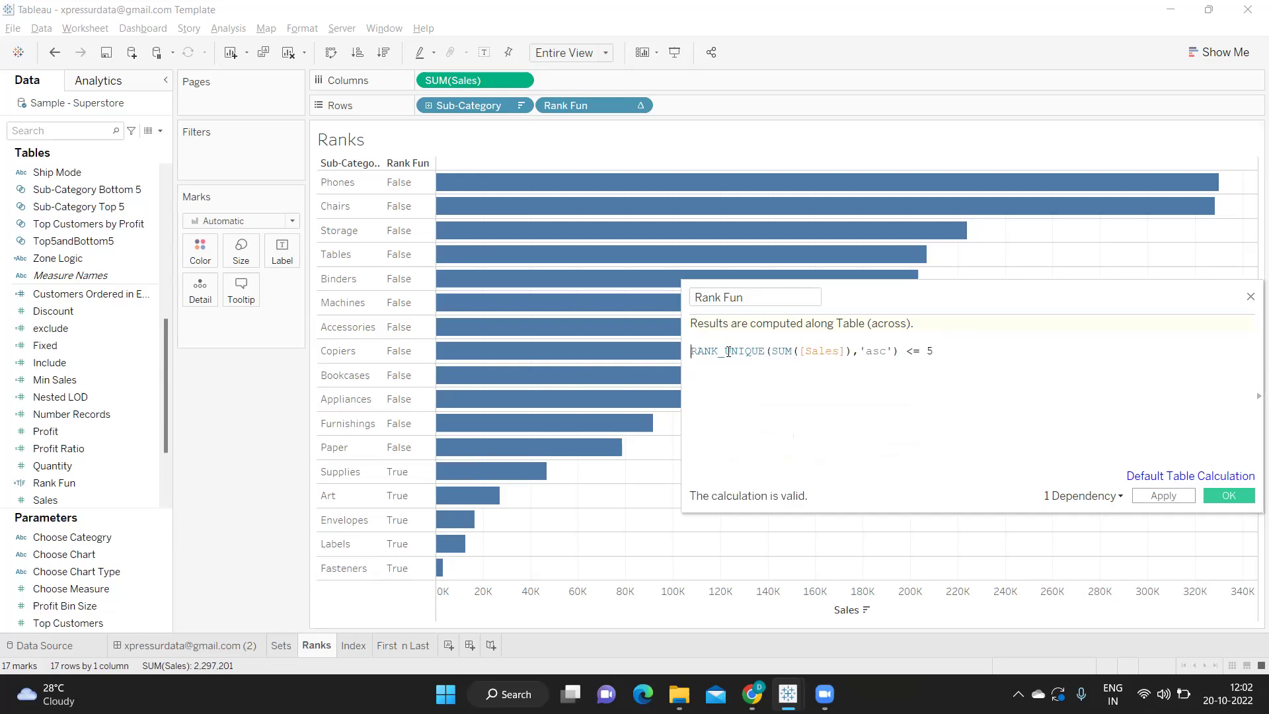
Extend Rank Fun with OR and a second condition, RANK_UNIQUE(SUM([Sales])) <= 5, copied from the first without 'asc', and save the calculation
left_click_drag(692, 351, 999, 347)
key("ctrl+c")
left_click(981, 356)
key("Return")
type("OR")
key("ctrl+v")
left_click(895, 380)
key("BackSpace")
key("BackSpace")
key("BackSpace")
key("BackSpace")
key("BackSpace")
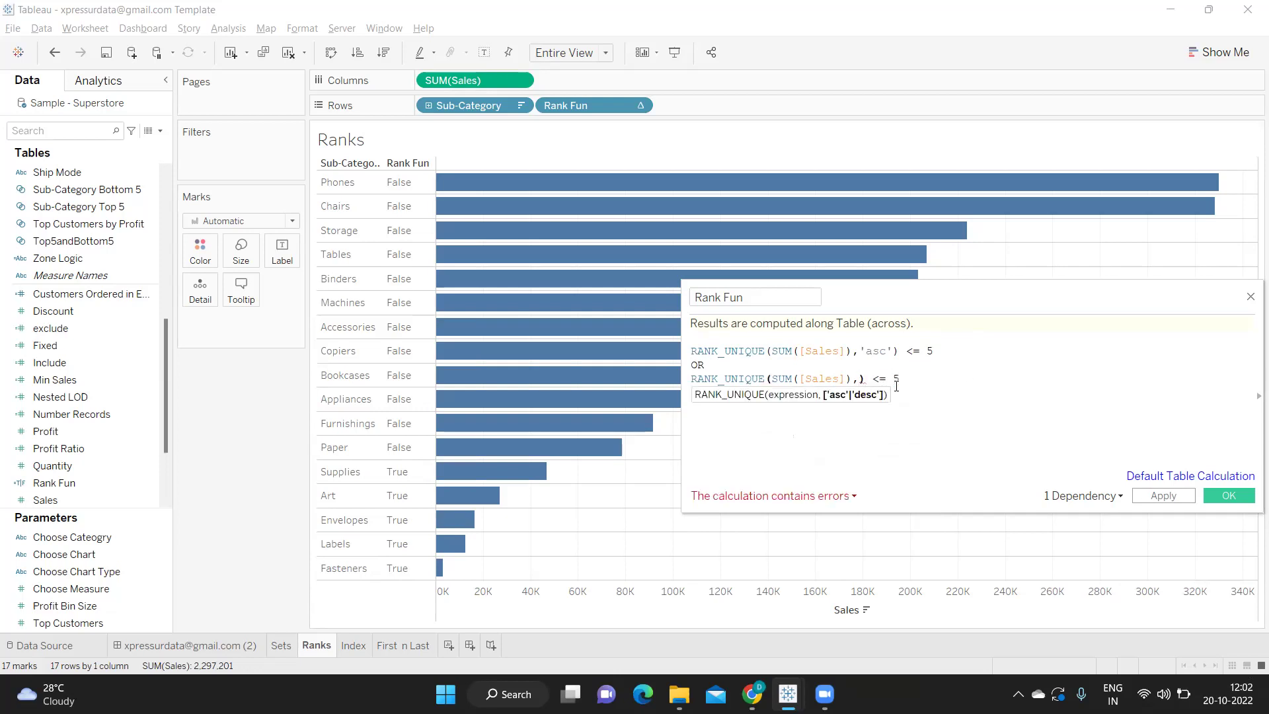
key("BackSpace")
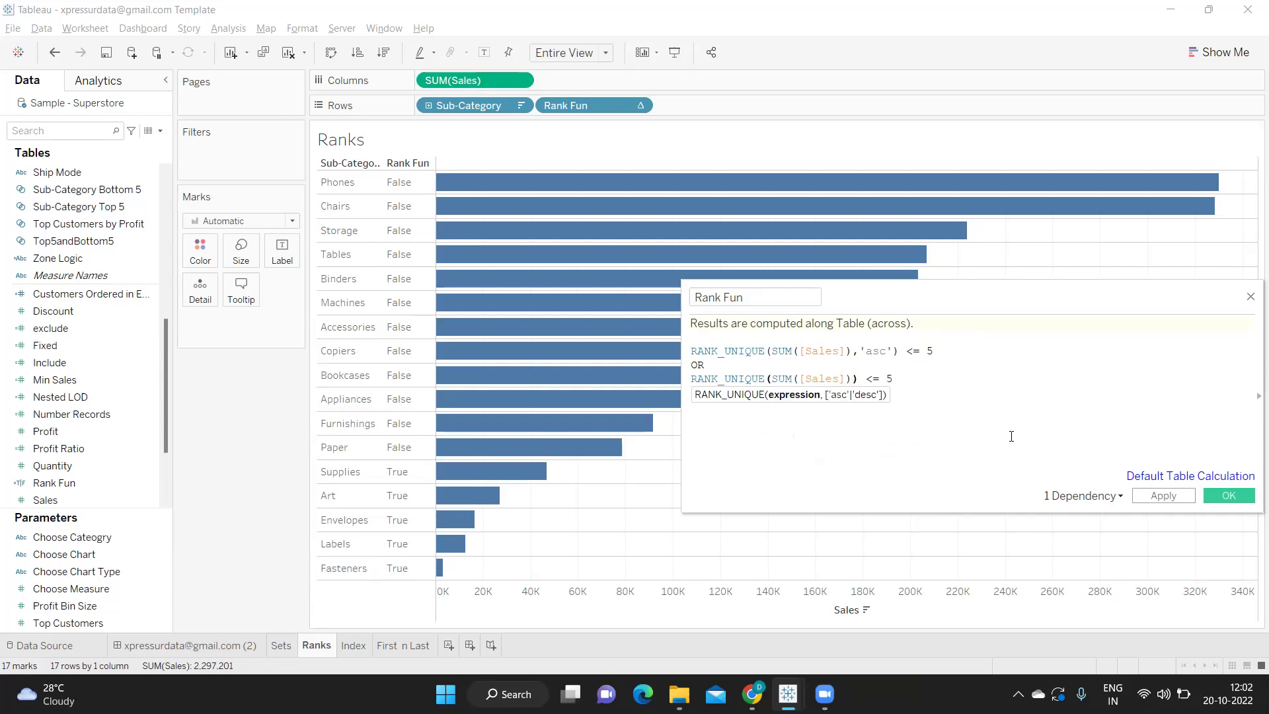
left_click(1150, 496)
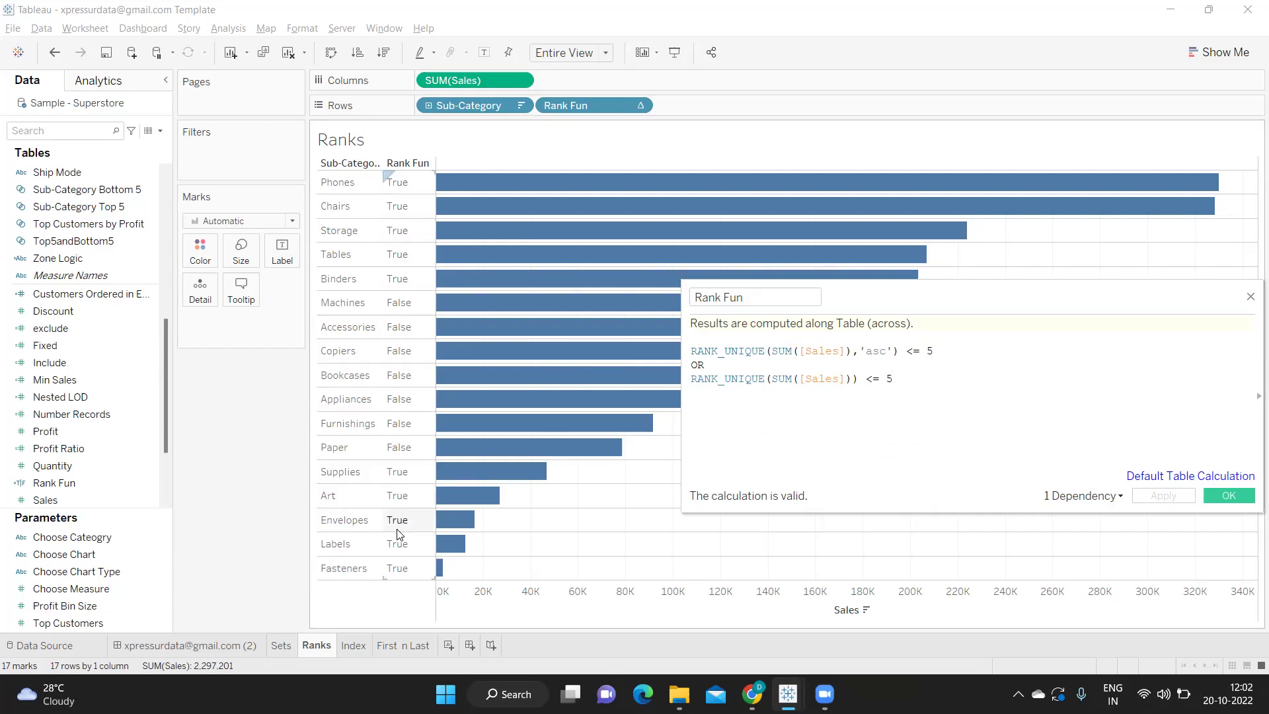
left_click_drag(958, 351, 681, 351)
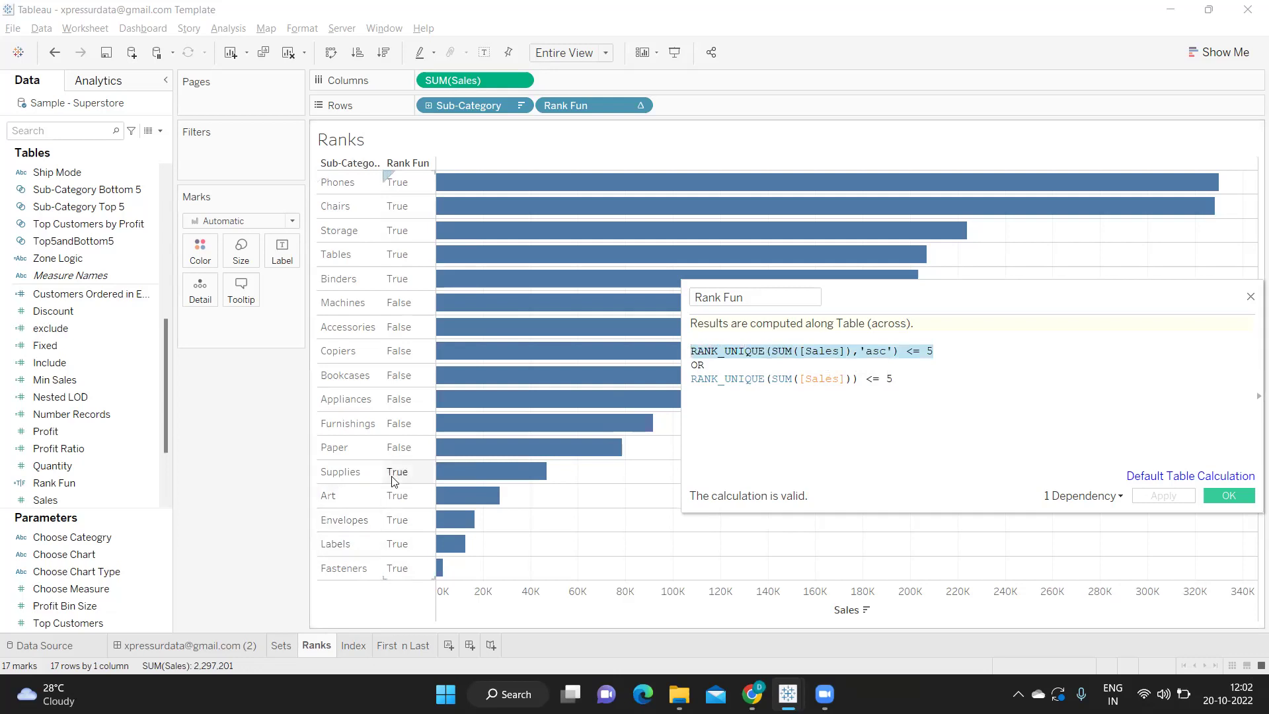
left_click_drag(917, 381, 686, 380)
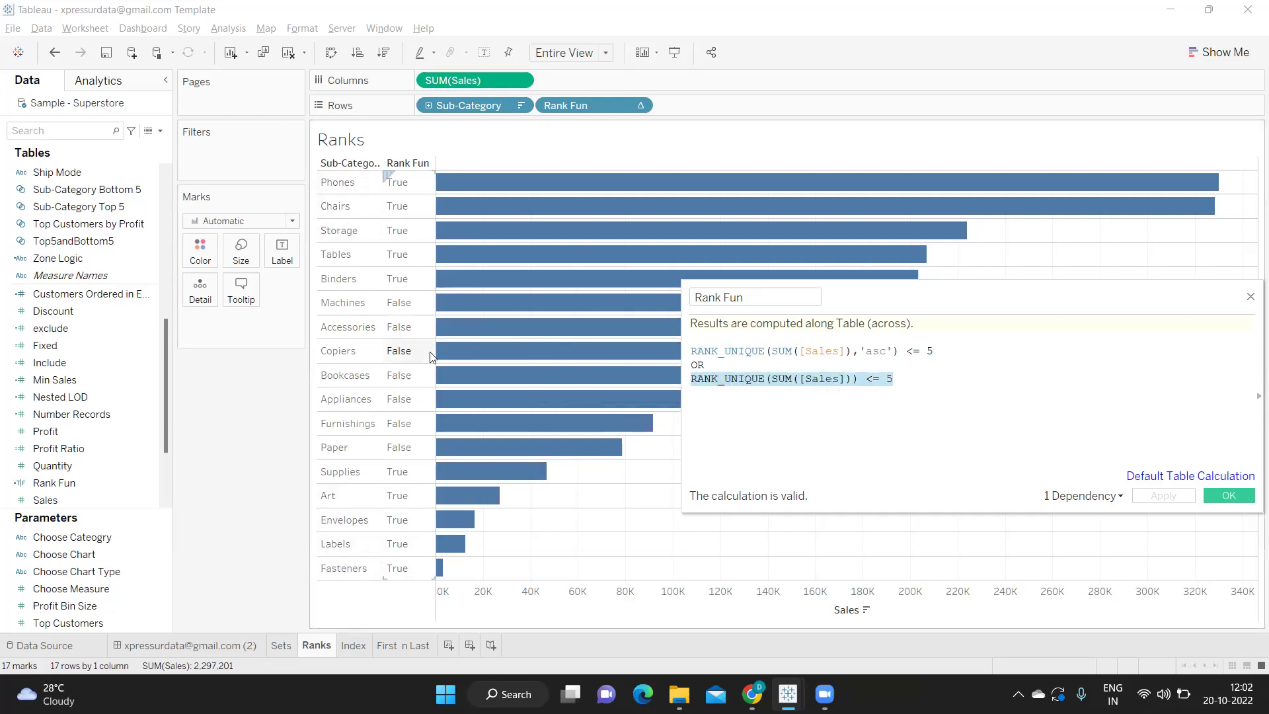
left_click(1228, 496)
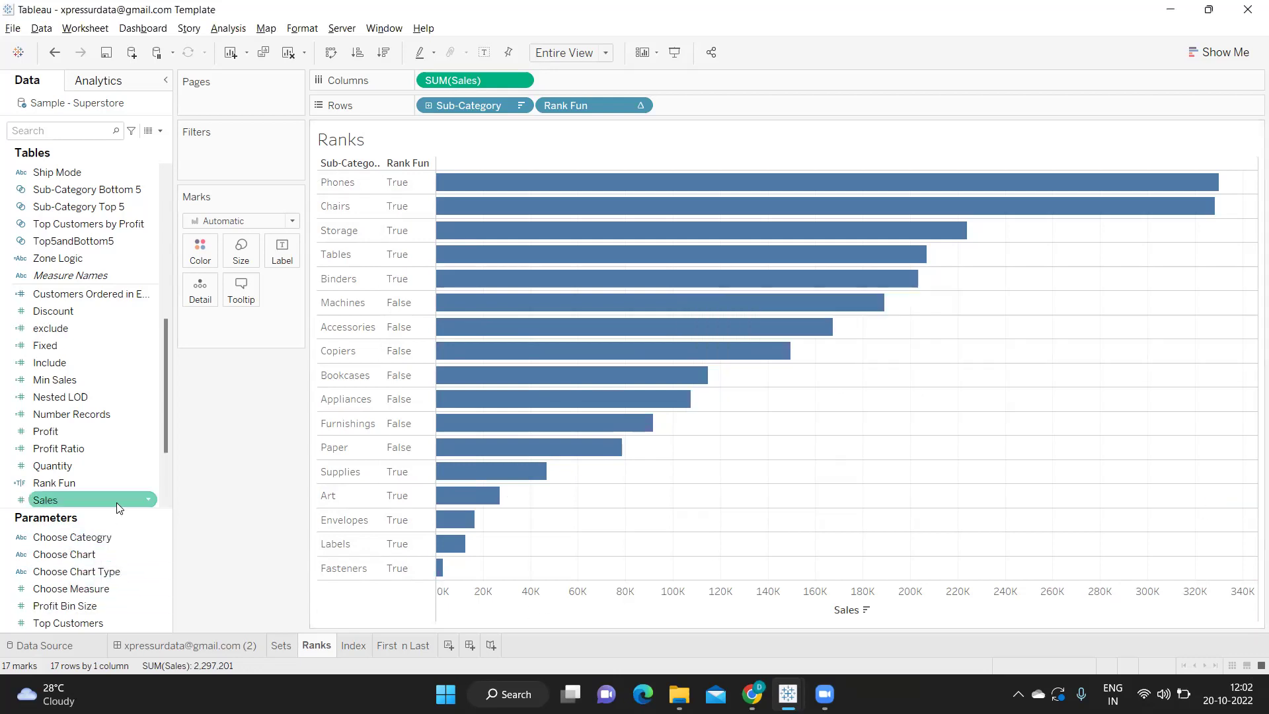
Filter the Ranks worksheet by Rank Fun, keeping only the True value
left_click_drag(79, 486, 224, 148)
left_click(507, 226)
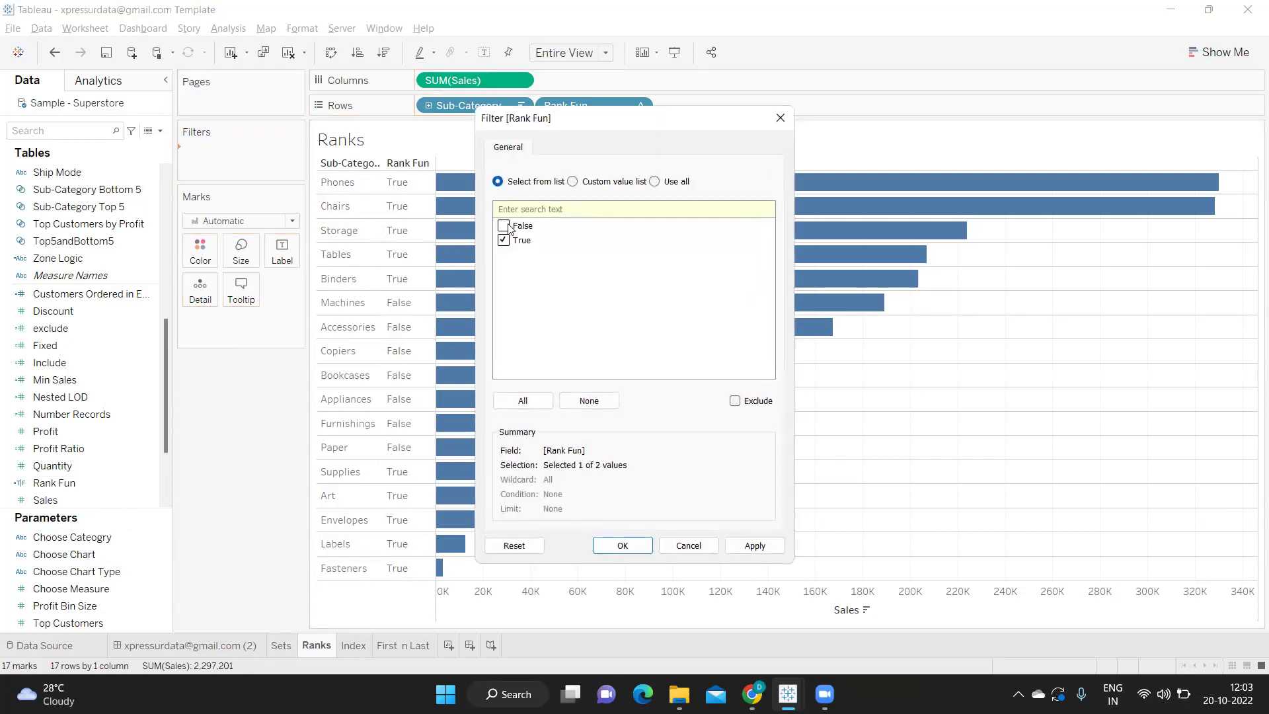
left_click(738, 548)
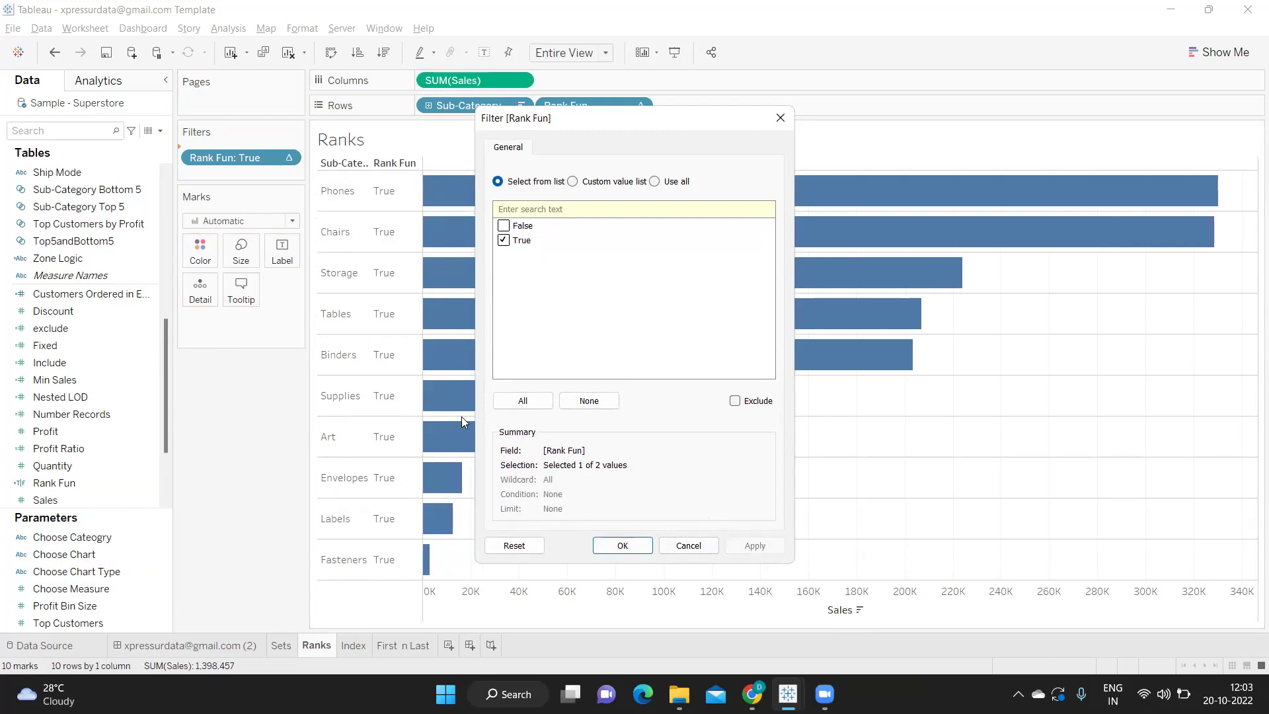
left_click(612, 548)
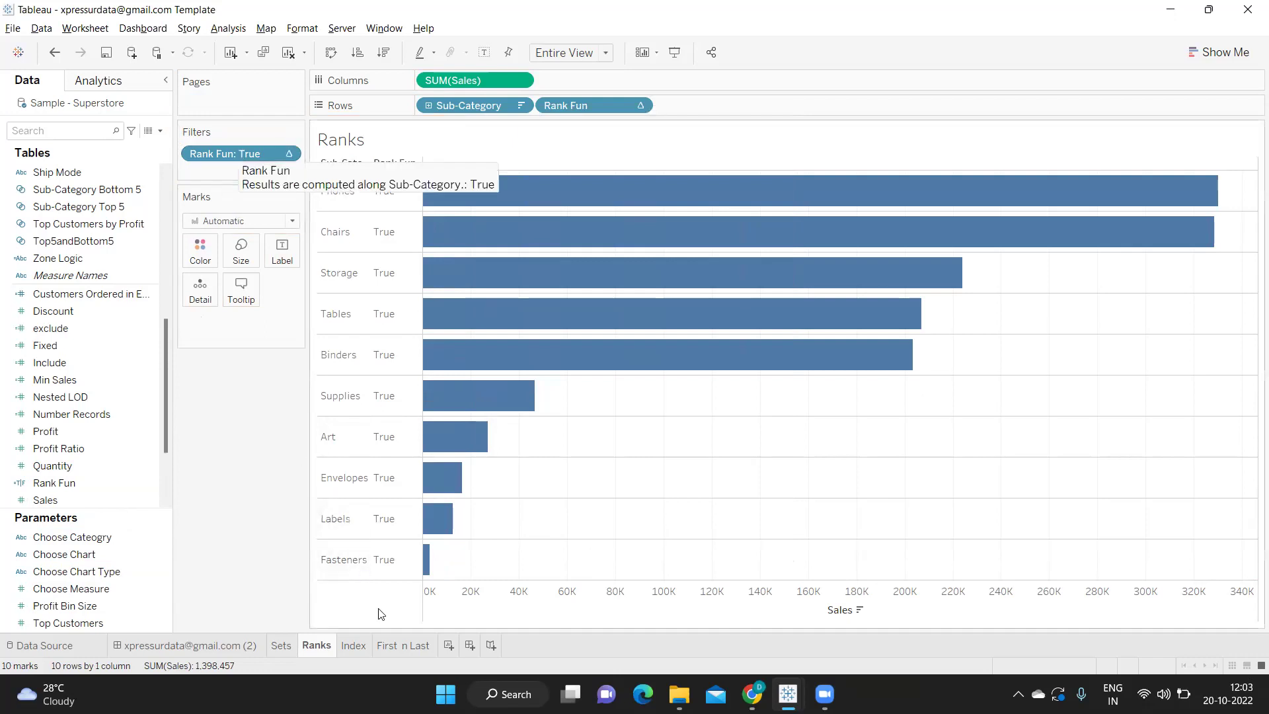
On the Index worksheet, create a calculated field named Index with the formula INDEX() and apply it
left_click(354, 645)
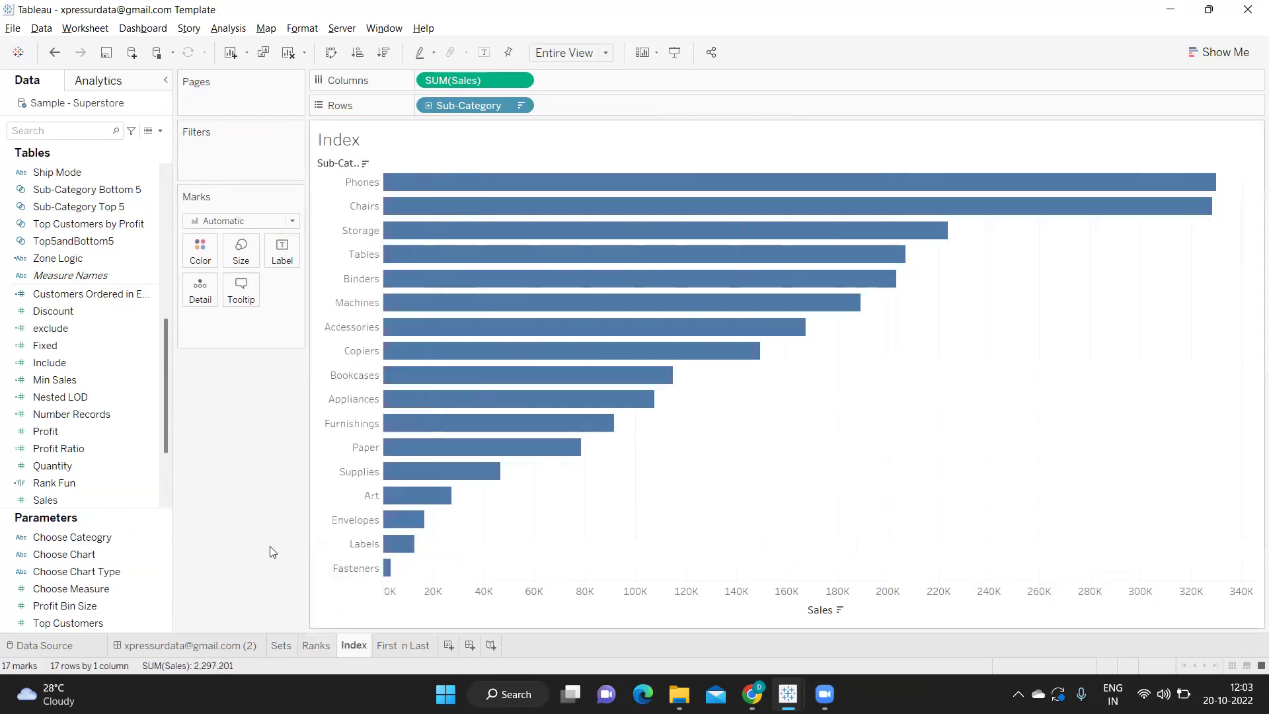
left_click(160, 130)
left_click(142, 147)
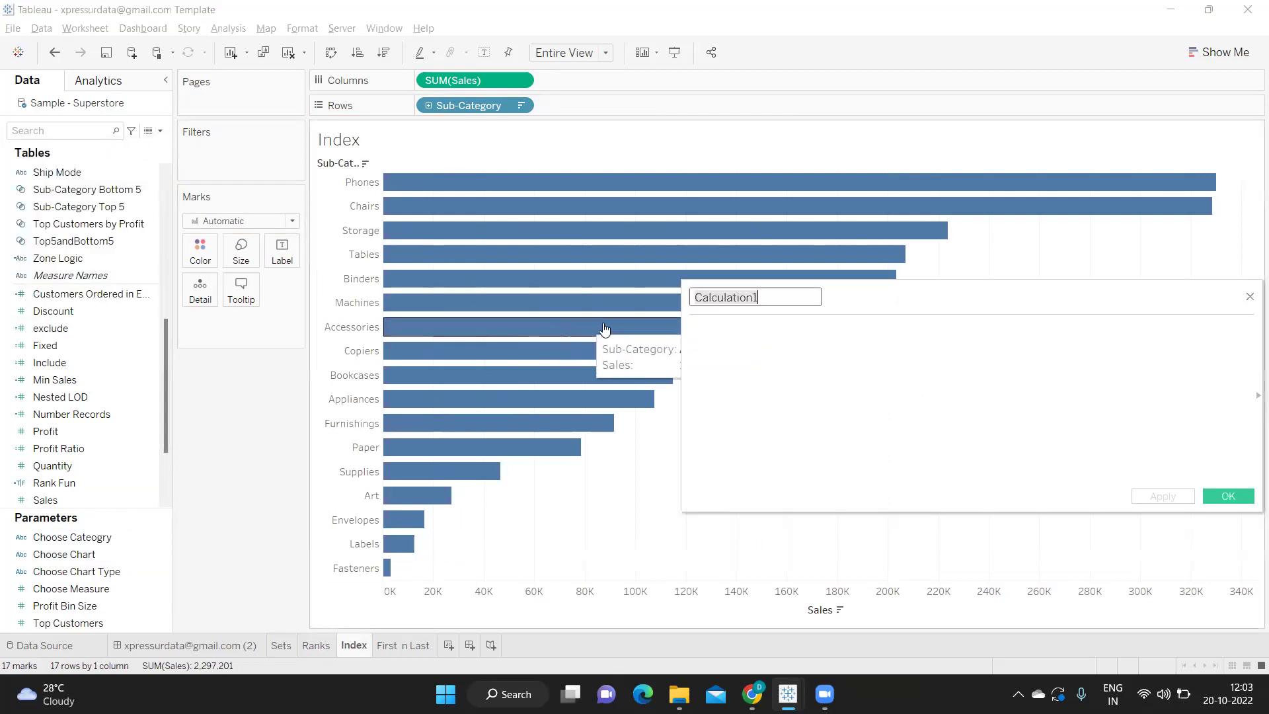
type("Index")
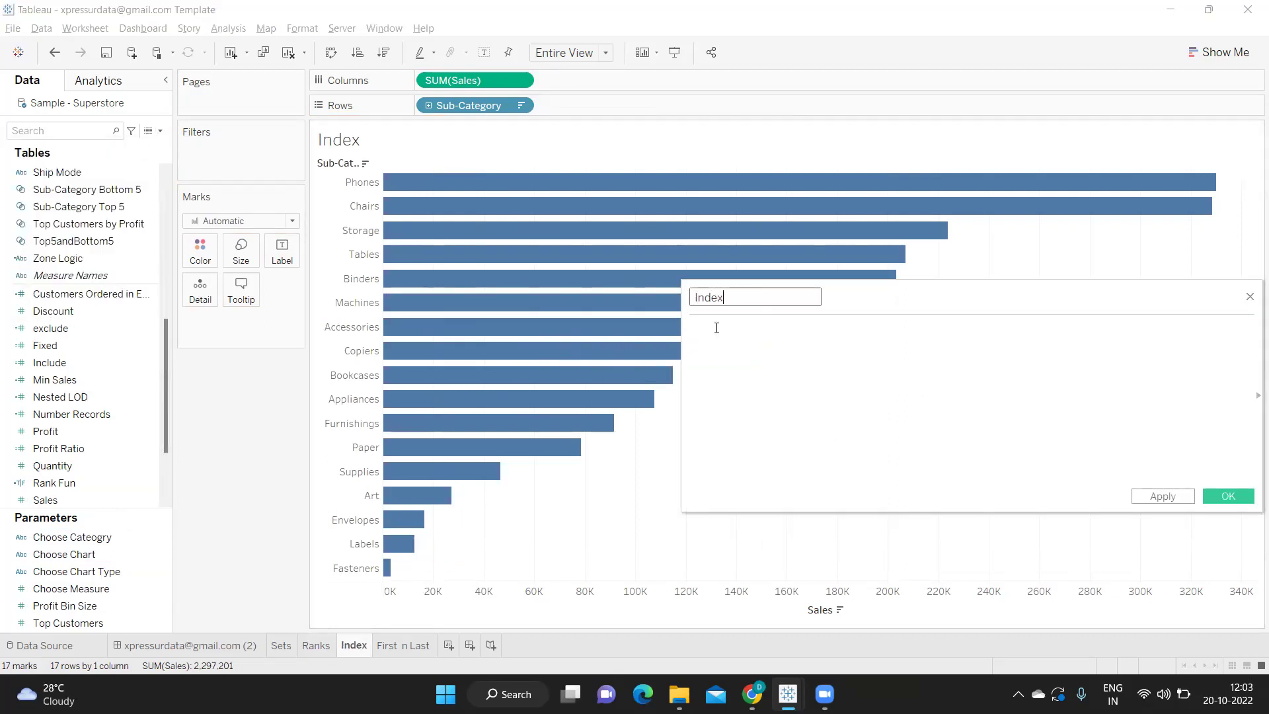
left_click(717, 328)
type("index")
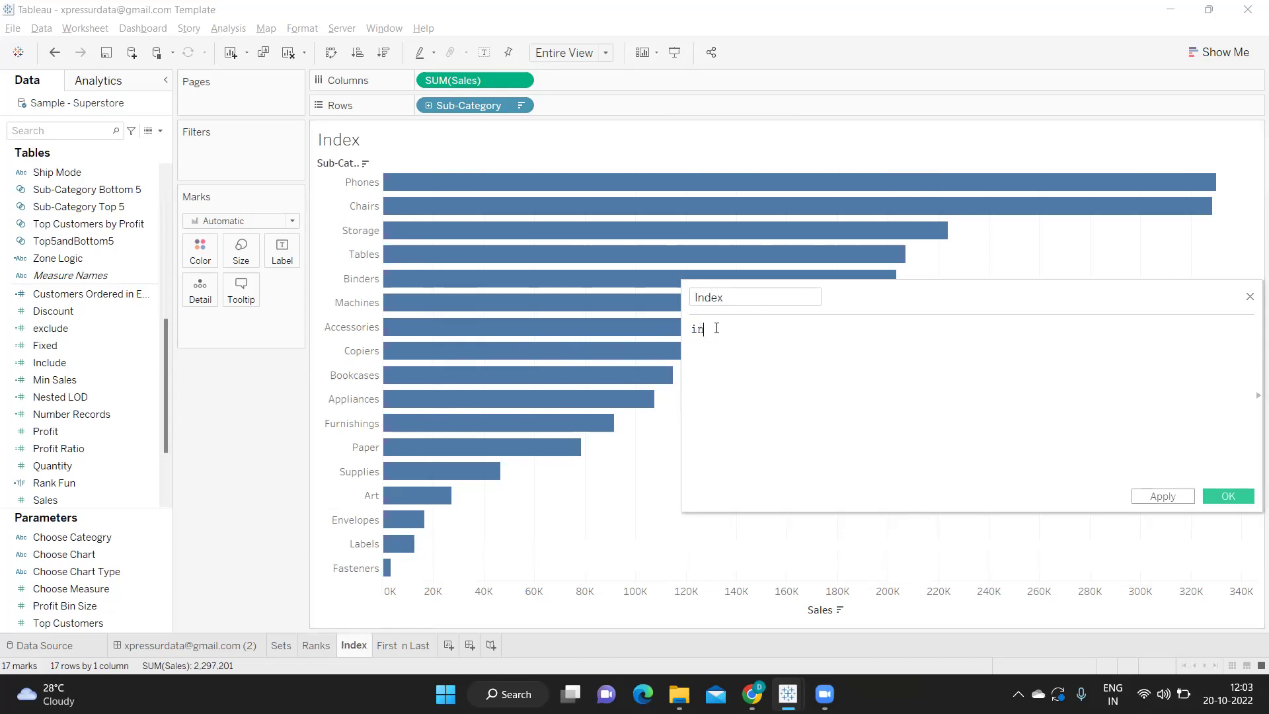
key("Return")
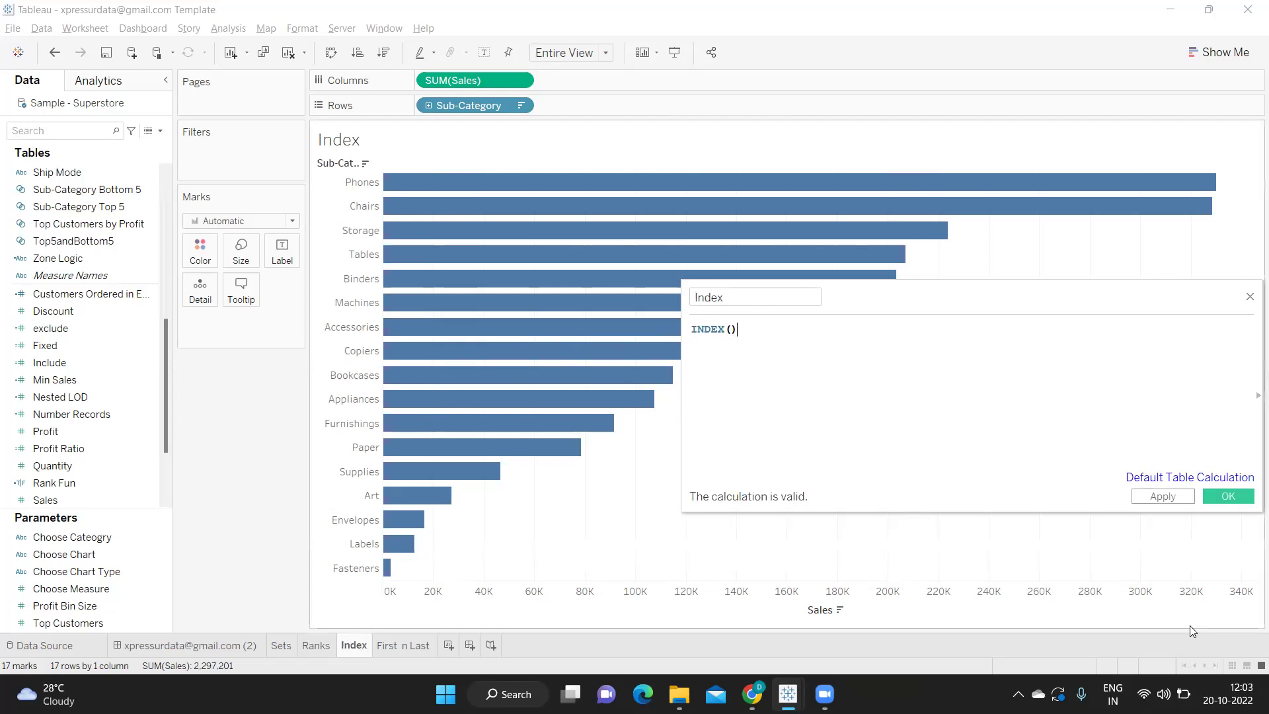
left_click(1163, 497)
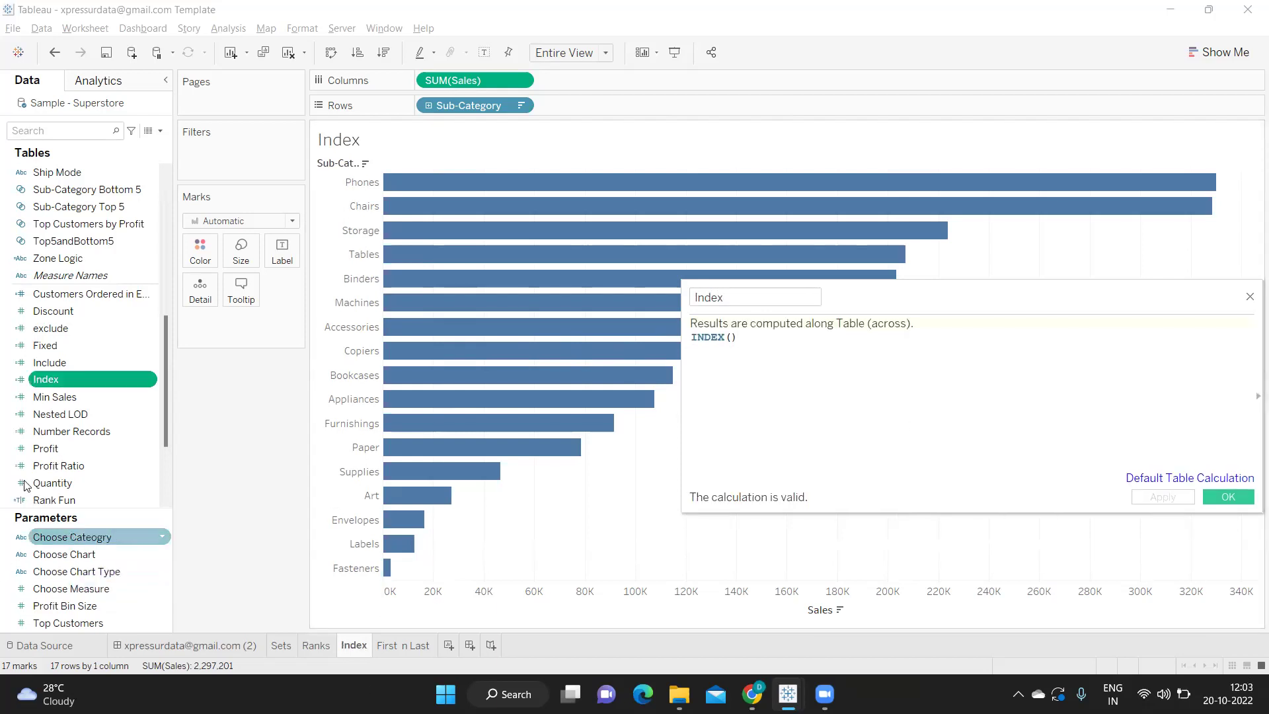
Add the Index calculation to rows after Sub-Category as a discrete field
left_click_drag(54, 379, 560, 114)
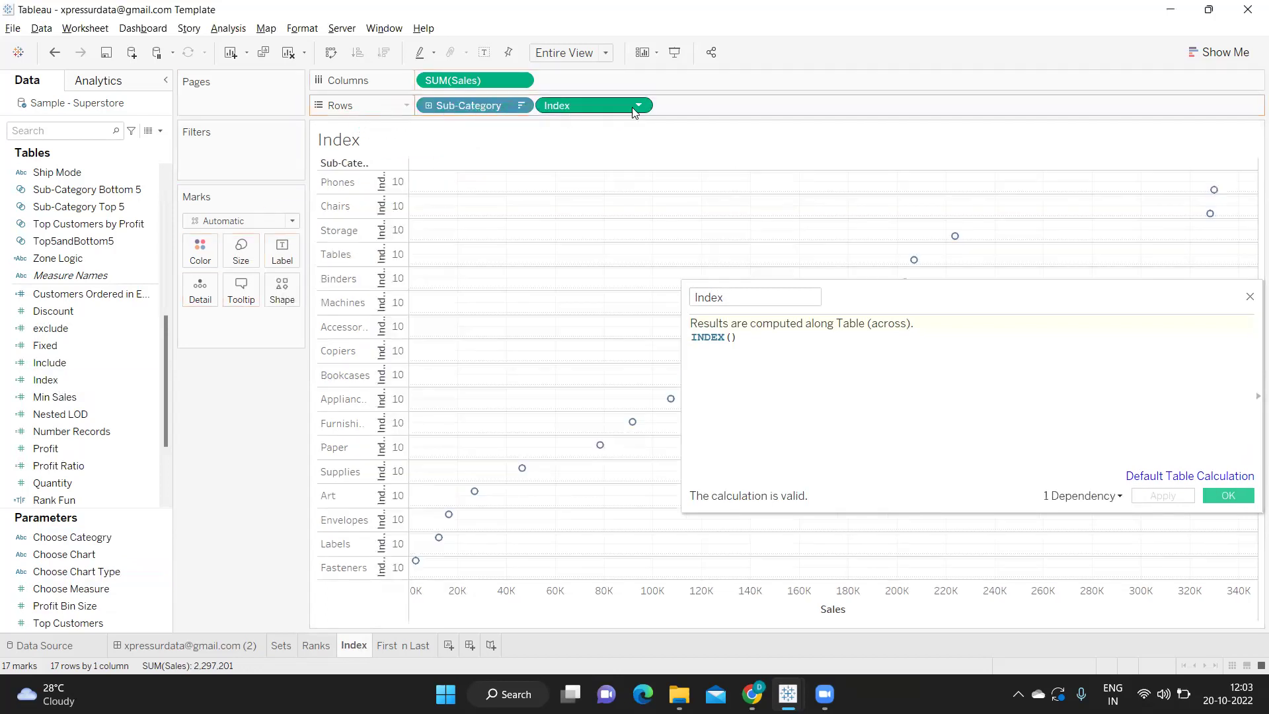
left_click(639, 105)
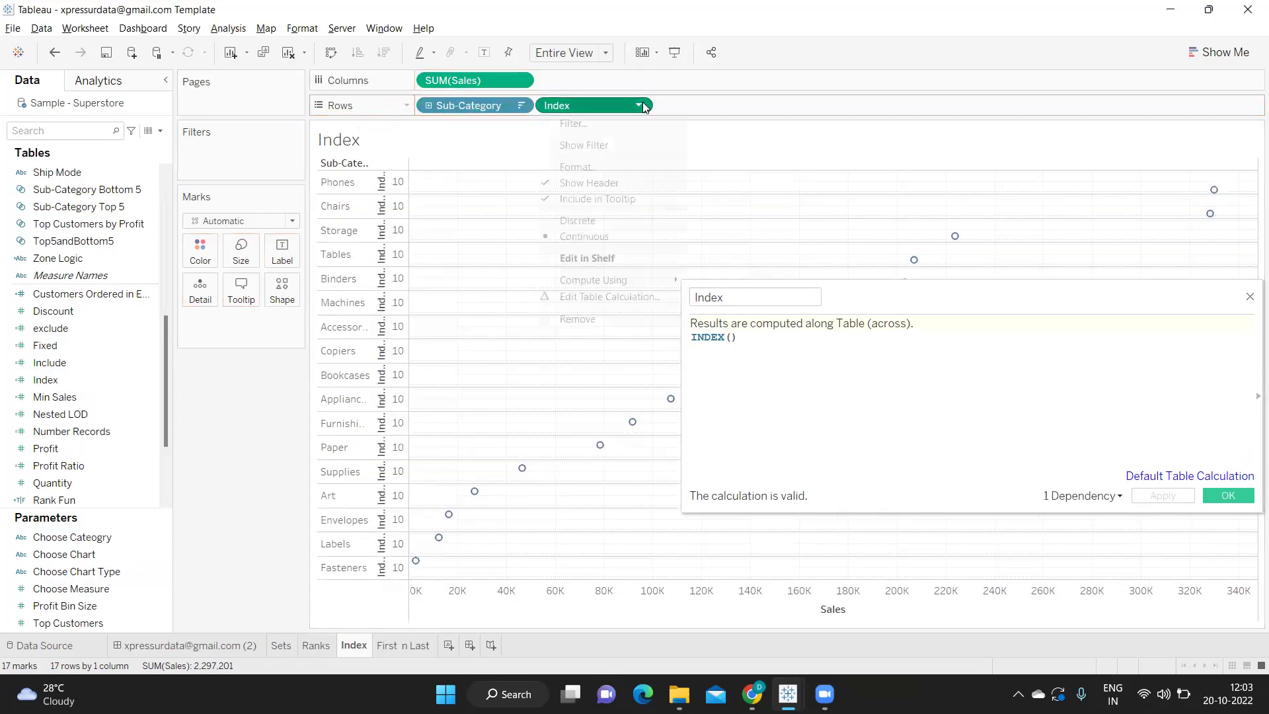
left_click(585, 220)
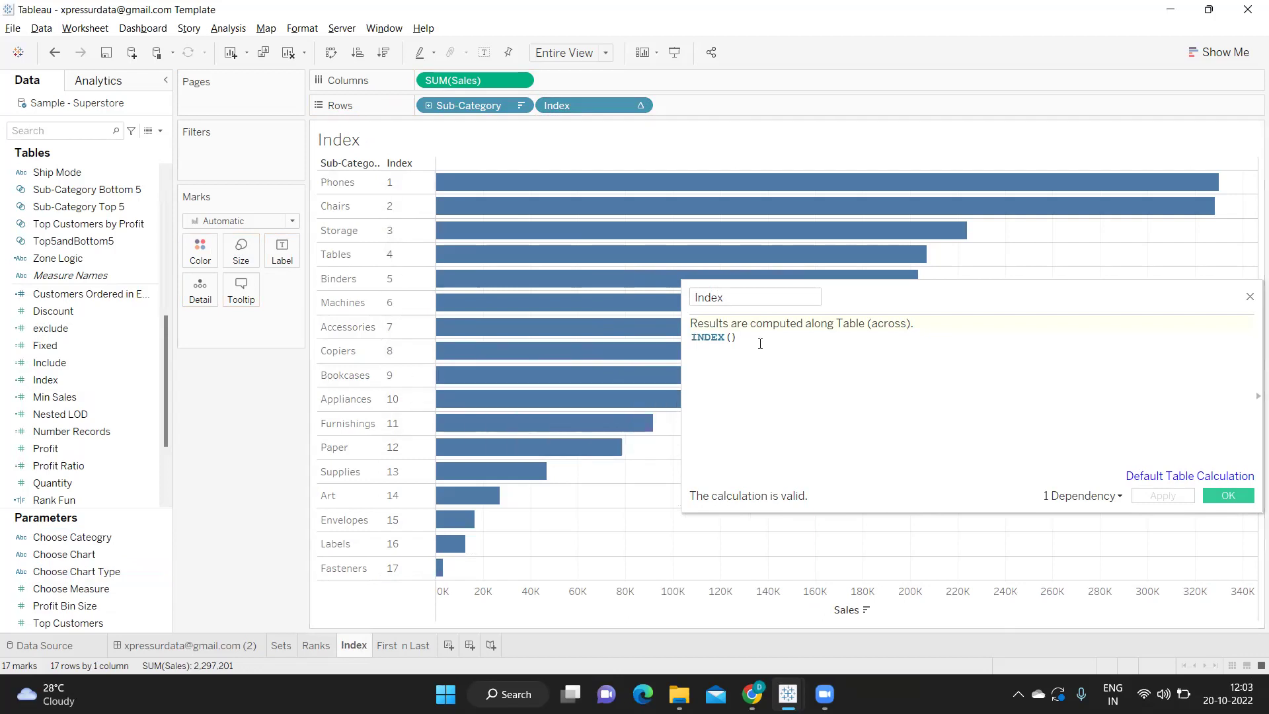
Extend the Index formula to INDEX() <=5 and apply the change
left_click_drag(759, 339, 668, 339)
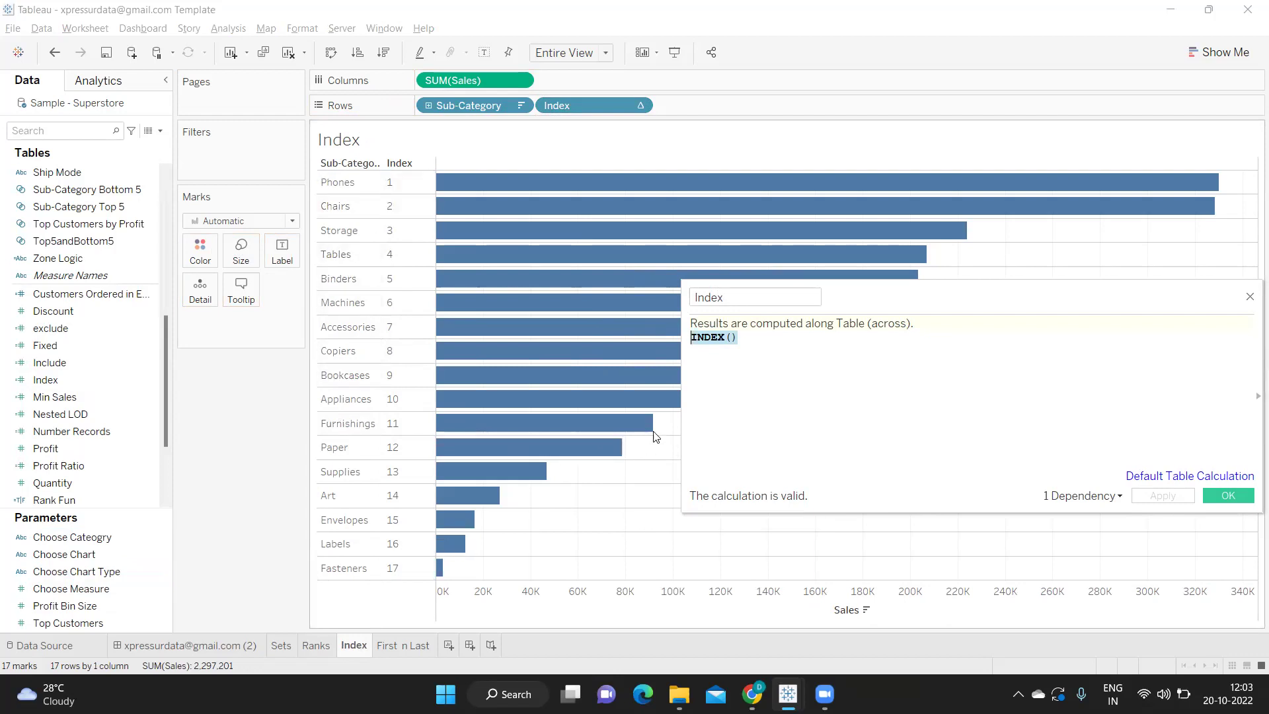
left_click(752, 331)
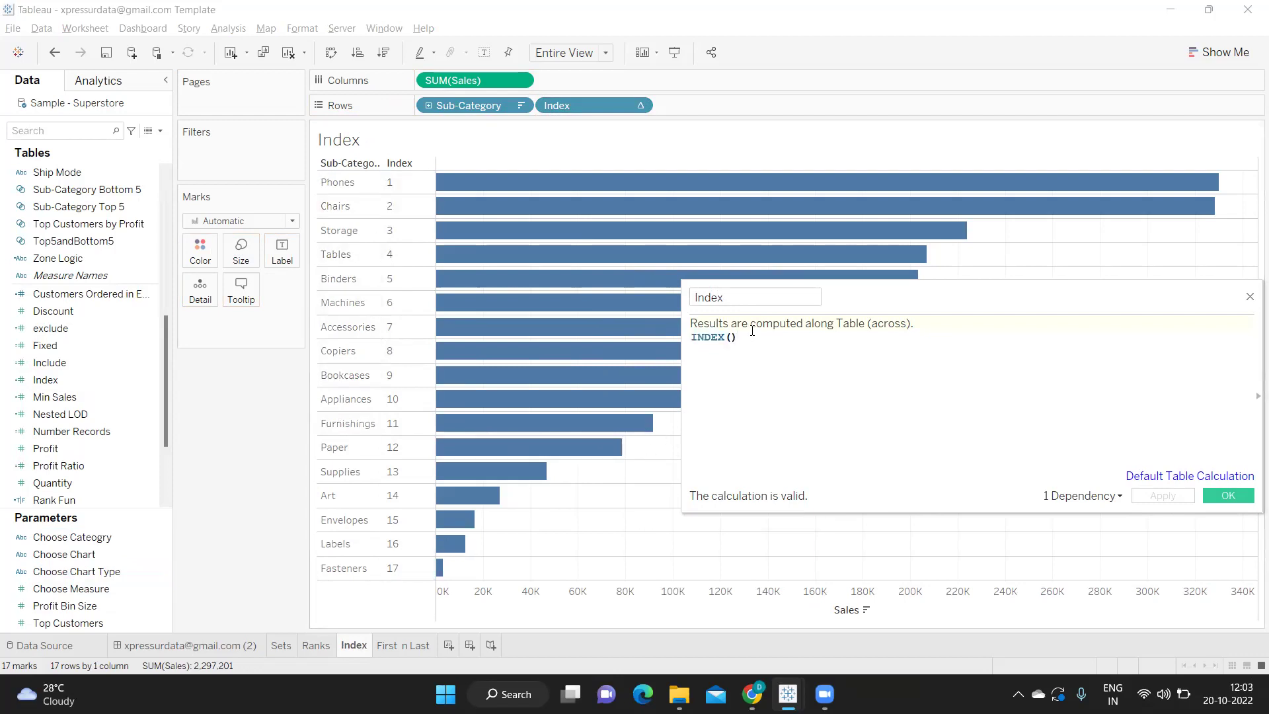
type("<=5")
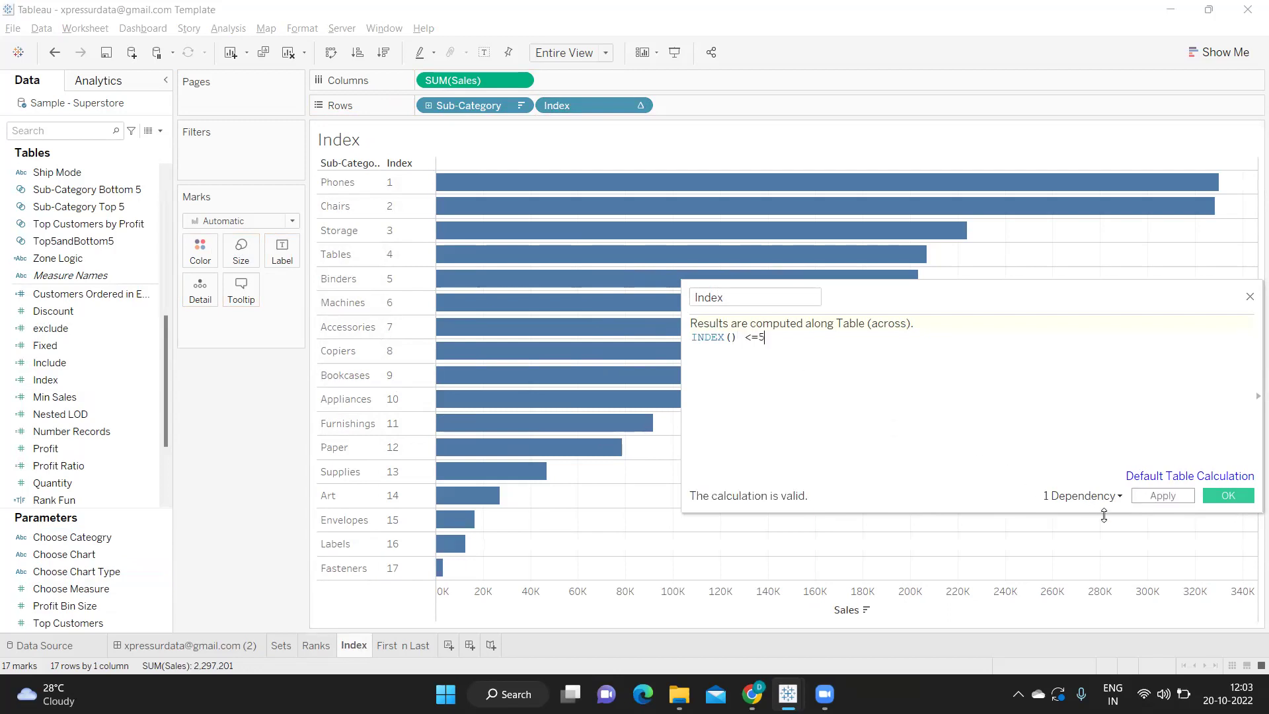
left_click(1161, 497)
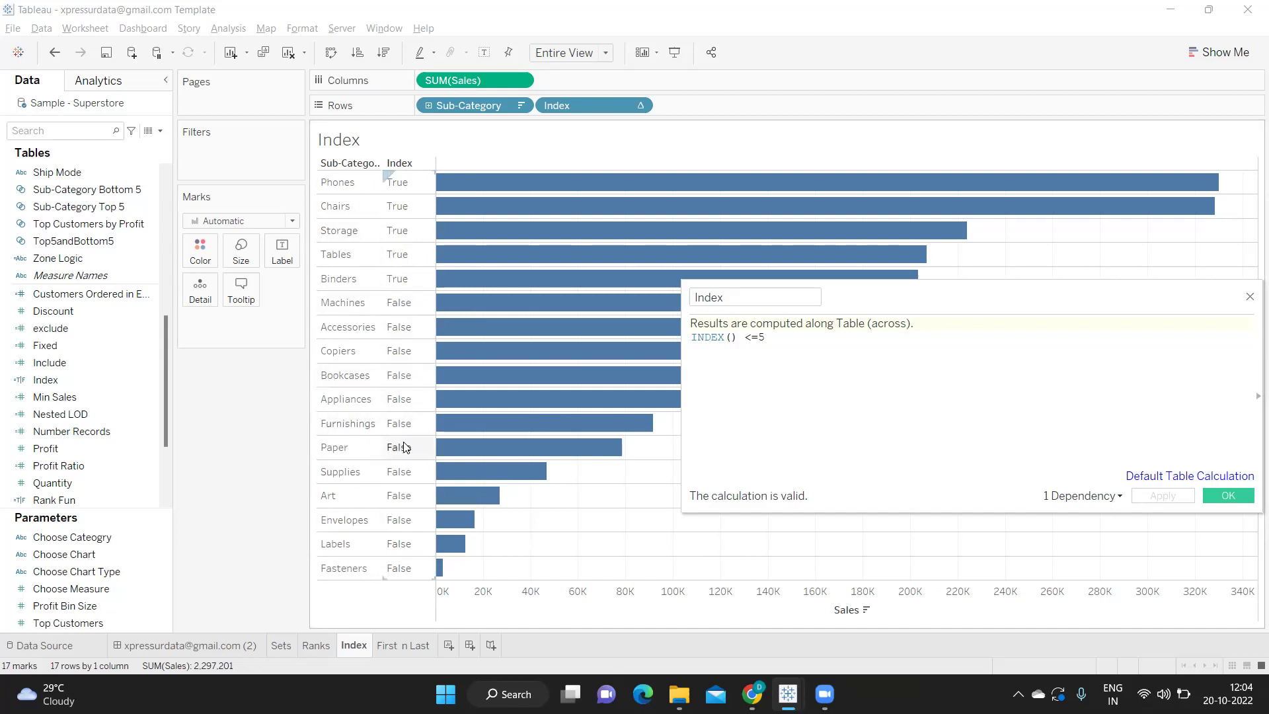
Comment out the INDEX() <=5 line, add size() on a new line below it, and apply the calculation
left_click(694, 338)
type("//")
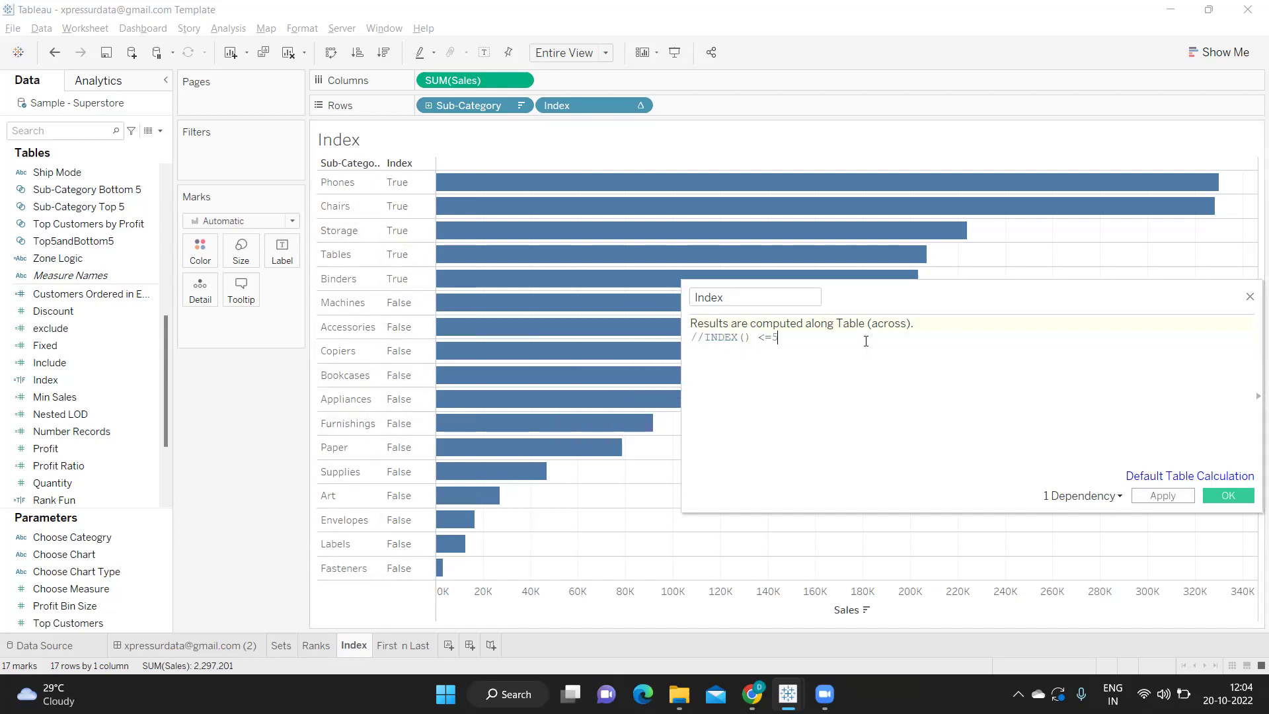
key("Return")
key("Return")
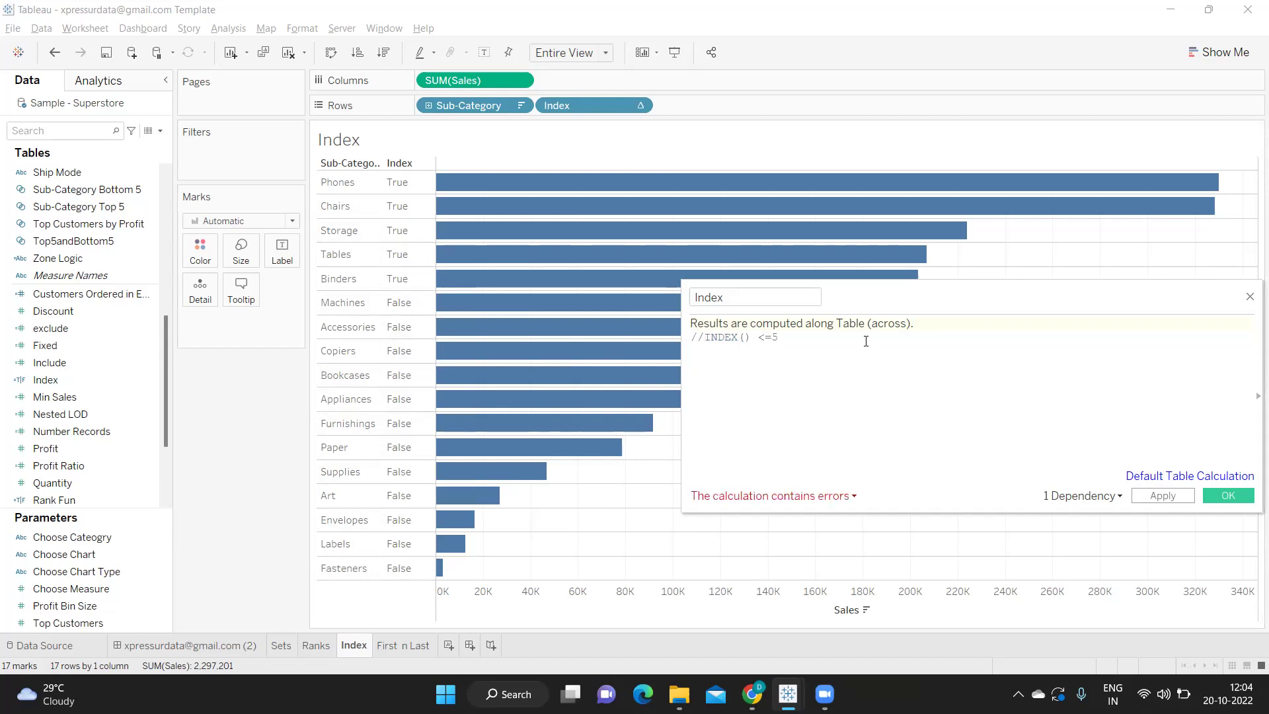
type("si")
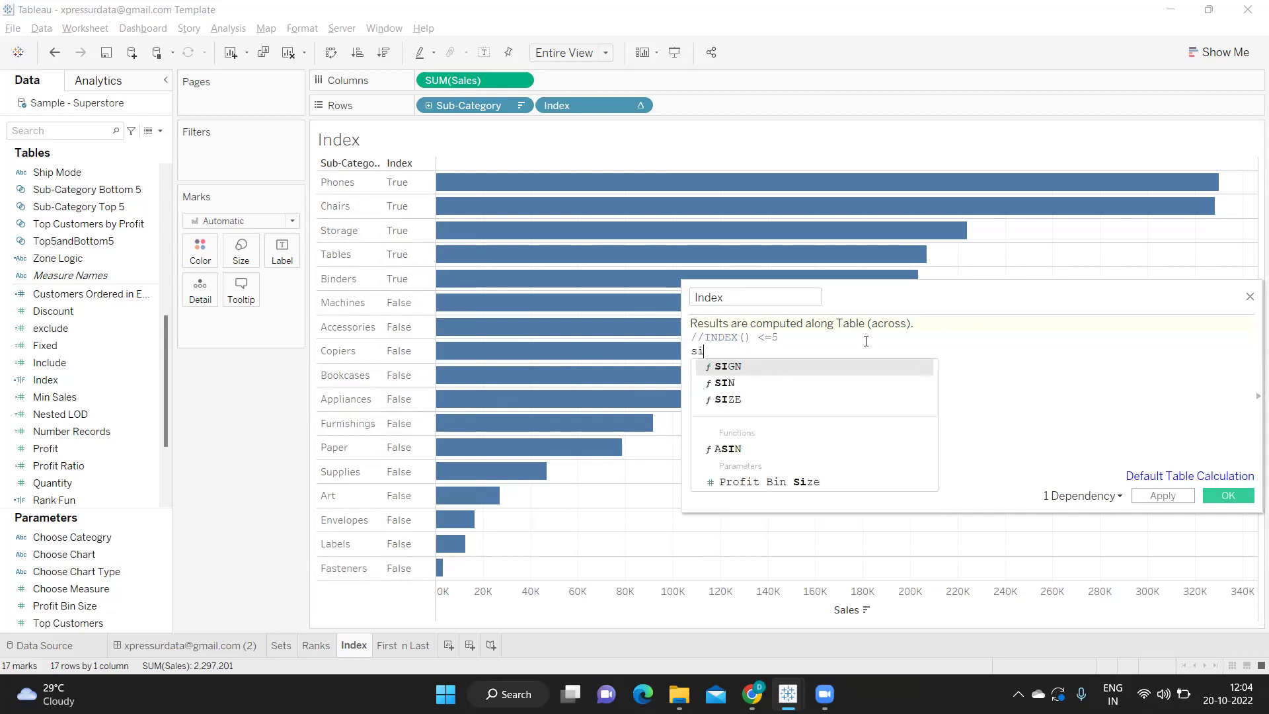
type("ze")
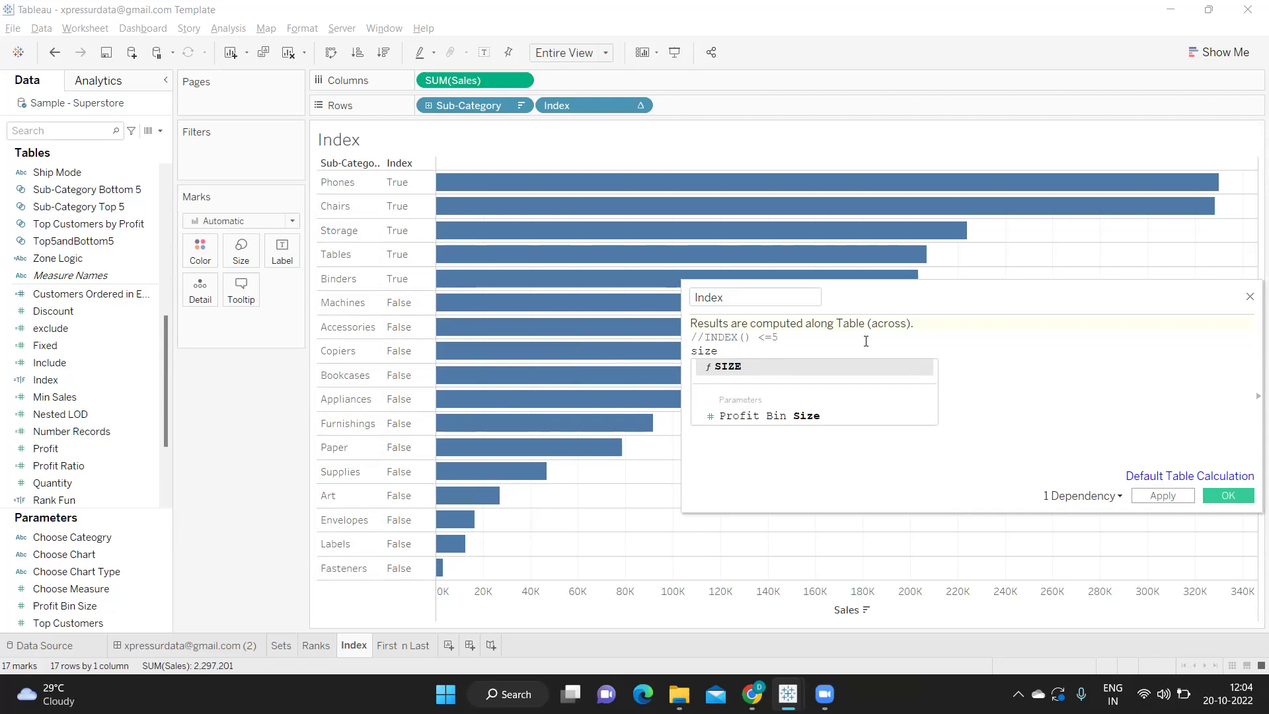
type("()")
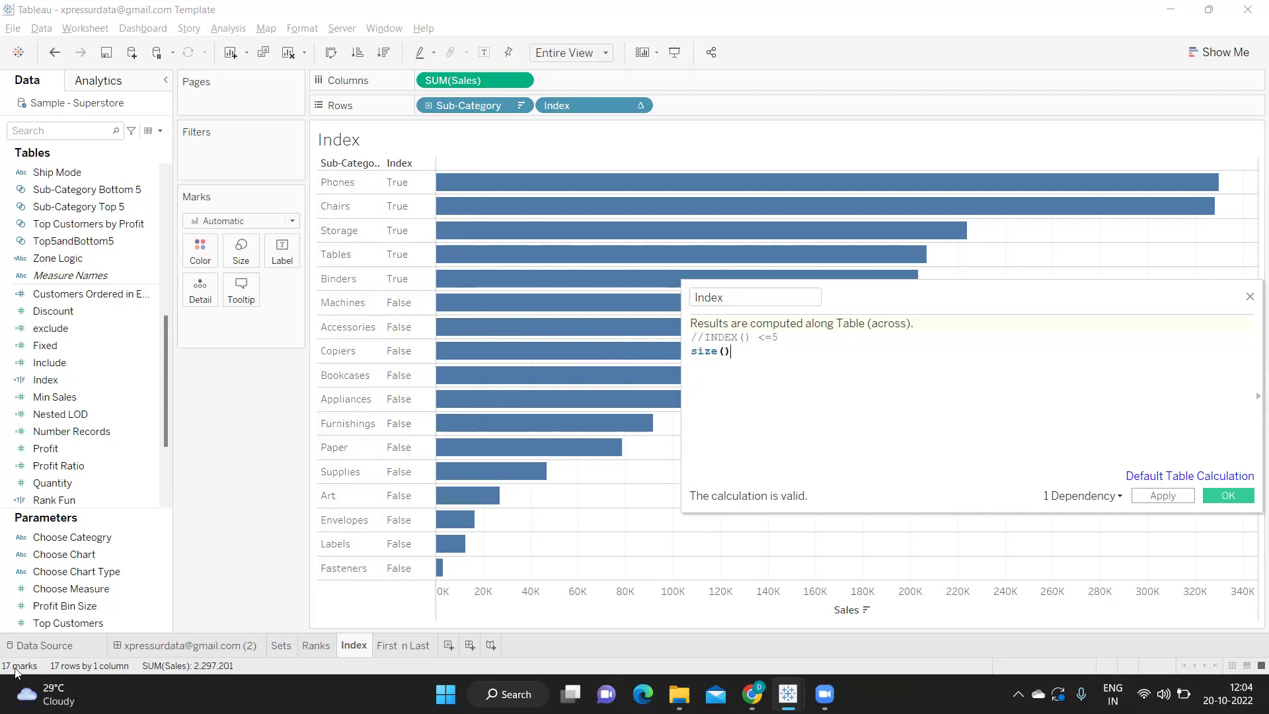
left_click_drag(740, 353, 691, 351)
left_click(1173, 501)
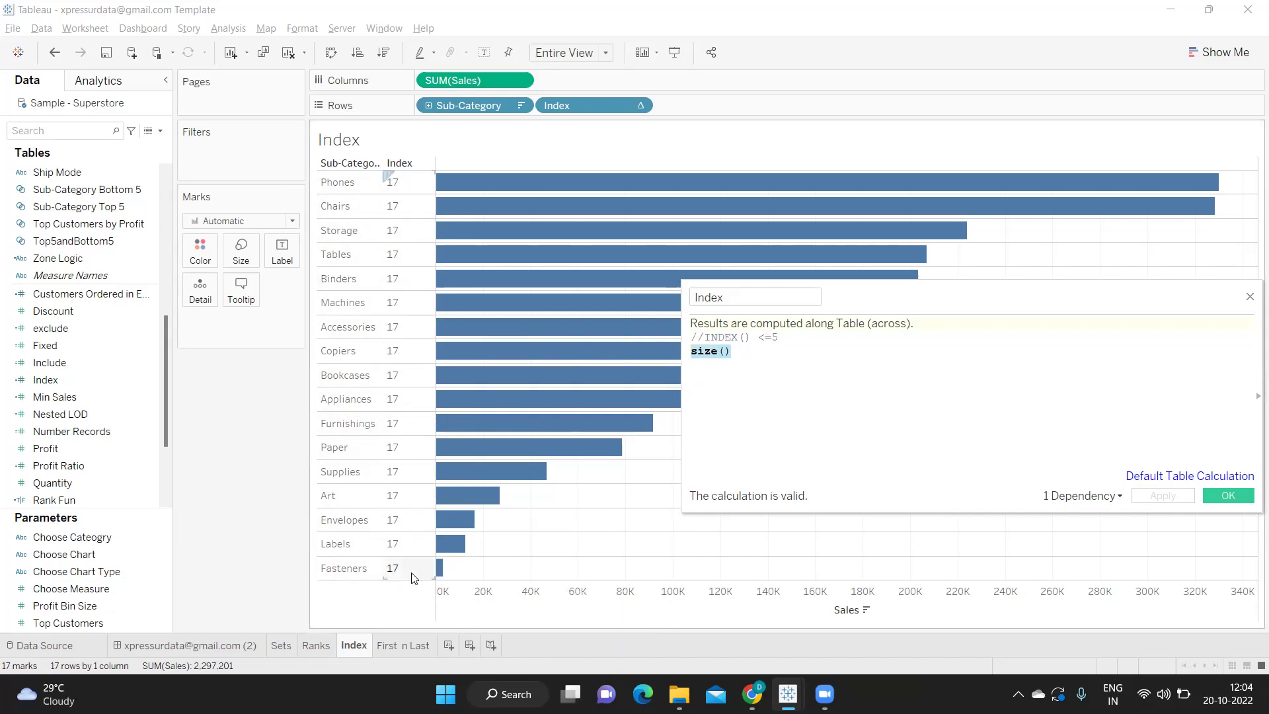
Remove the comment marks and the 5 from the first formula line, leaving INDEX() <= above size()
key("ctrl+c")
key("ctrl+Home")
key("ctrl+v")
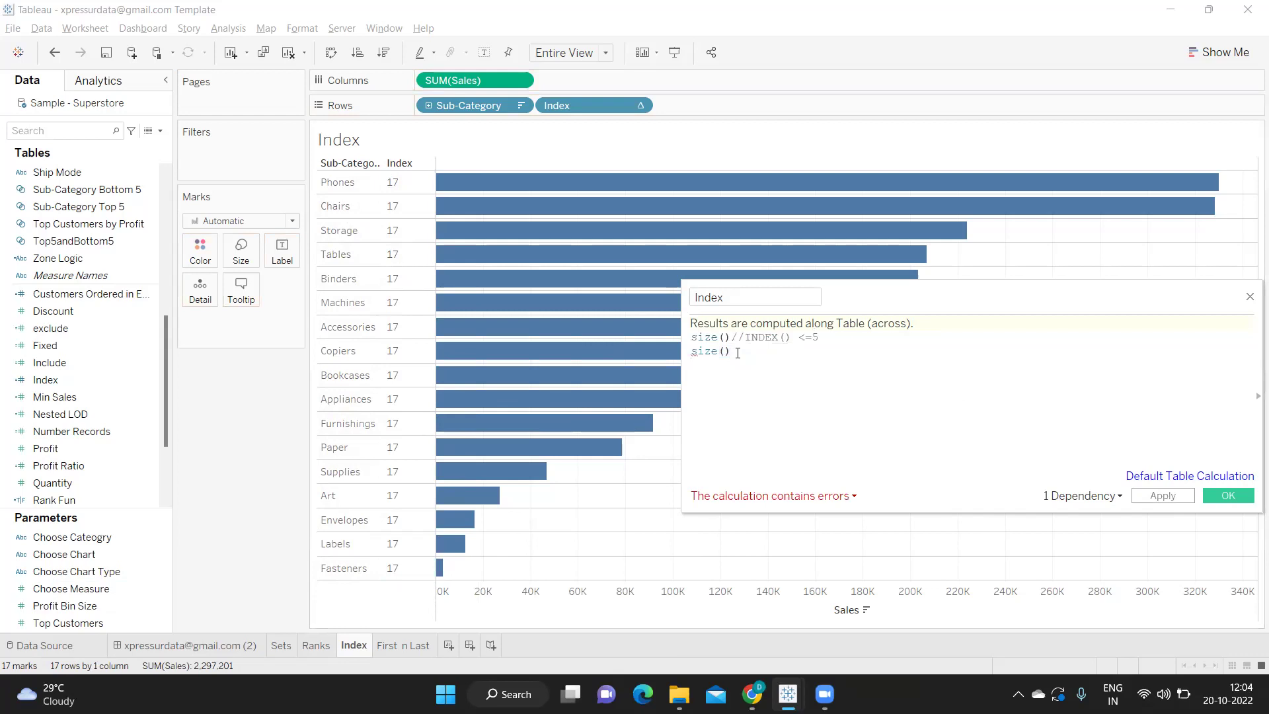
left_click_drag(735, 337, 685, 336)
key("Delete")
key("Delete")
key("Delete")
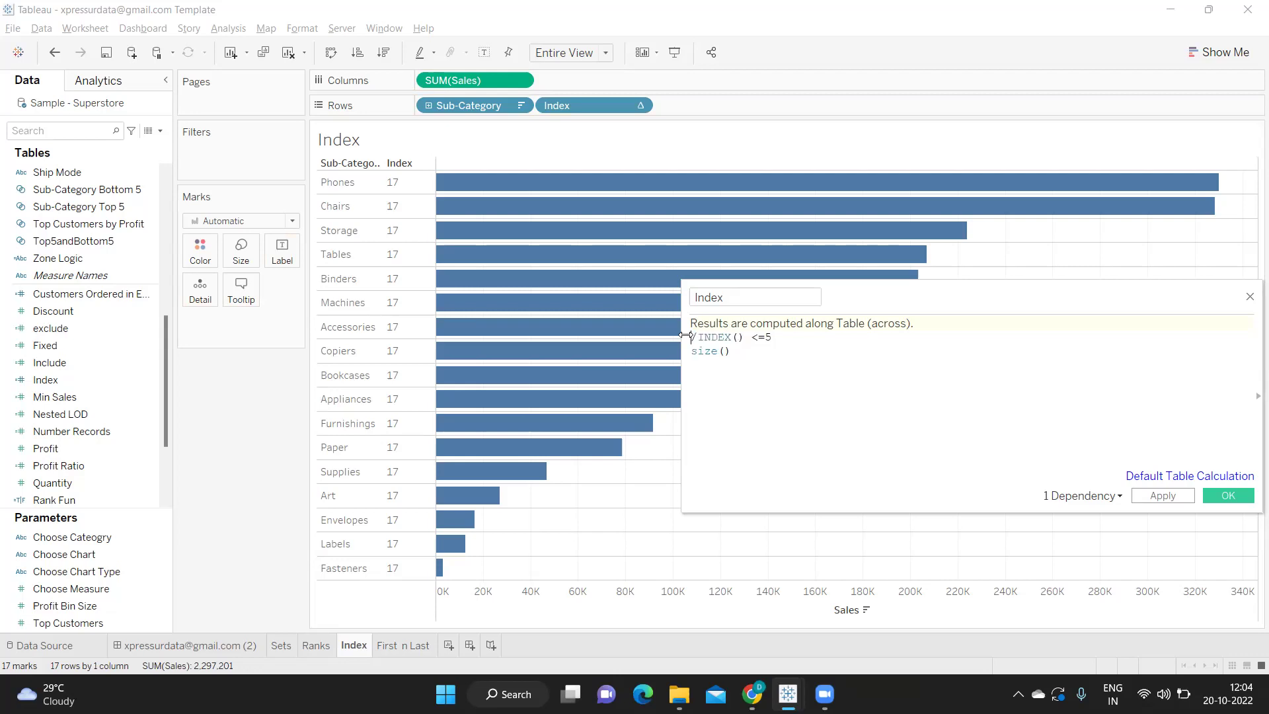
key("BackSpace")
left_click_drag(731, 351, 691, 351)
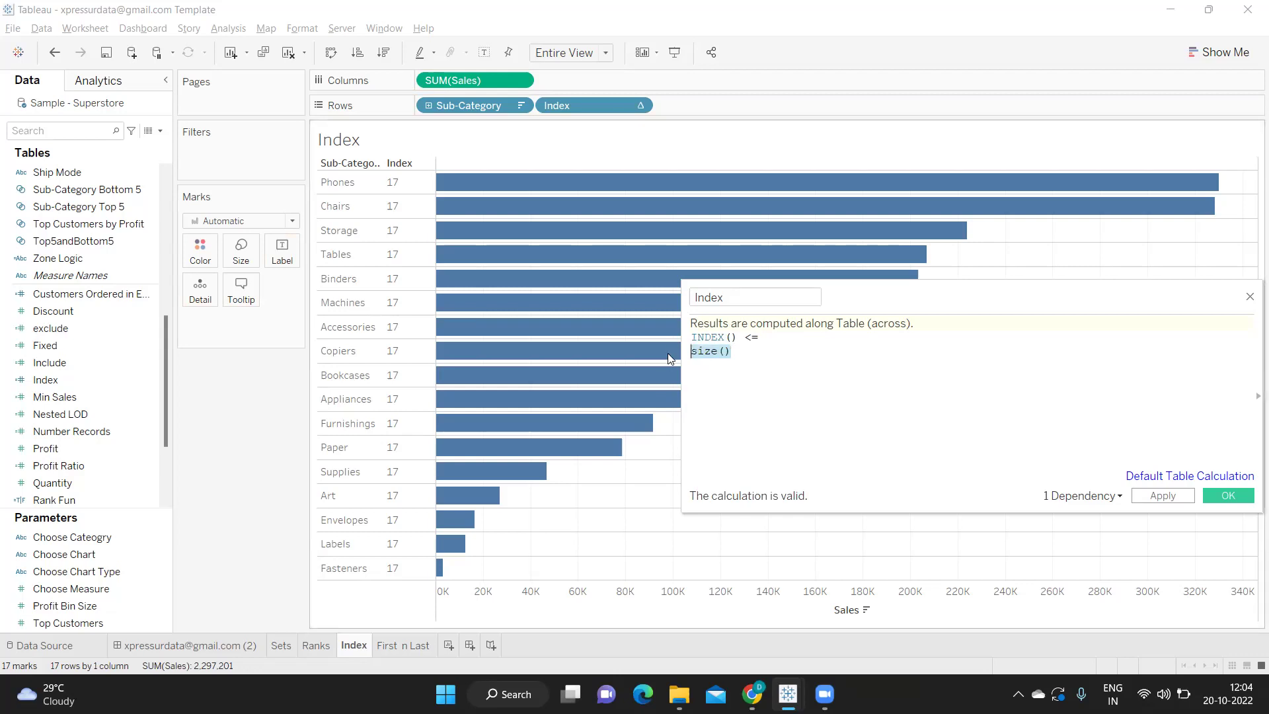
Comment out the INDEX() <= line again, change the second line to size() -5, and apply the calculation
left_click(692, 337)
type("(/")
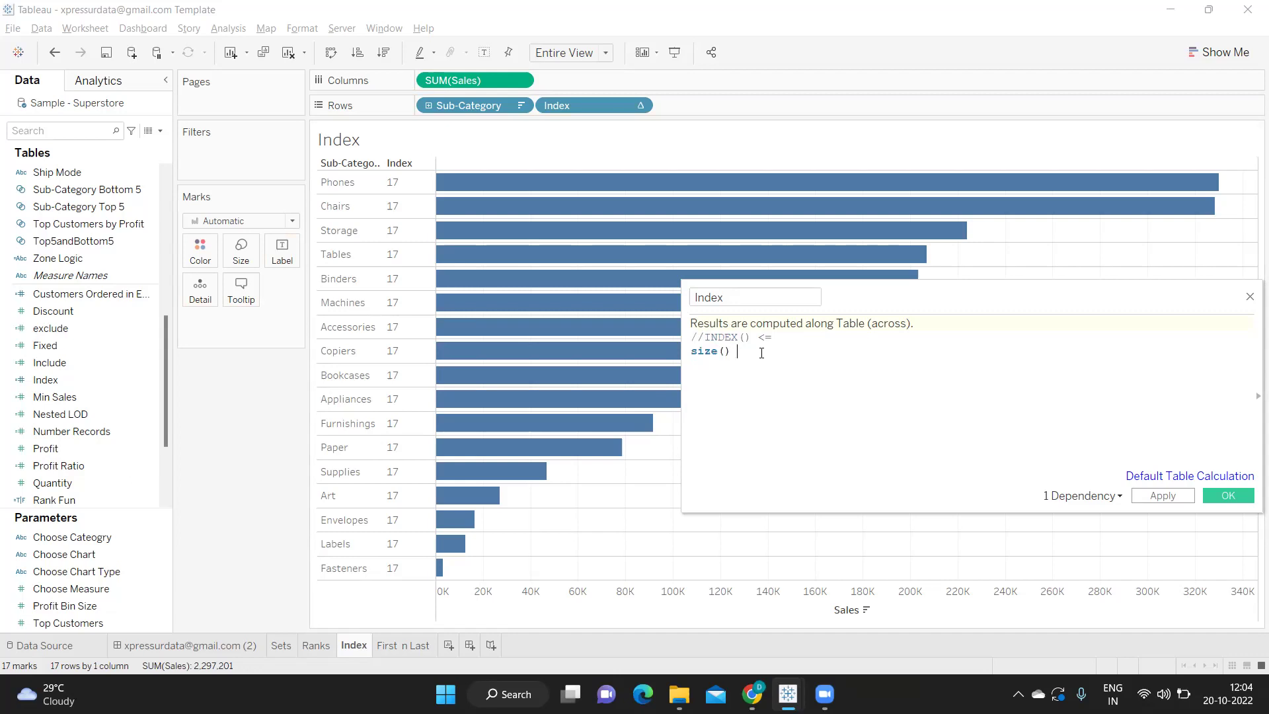
type(" -5")
left_click(1162, 495)
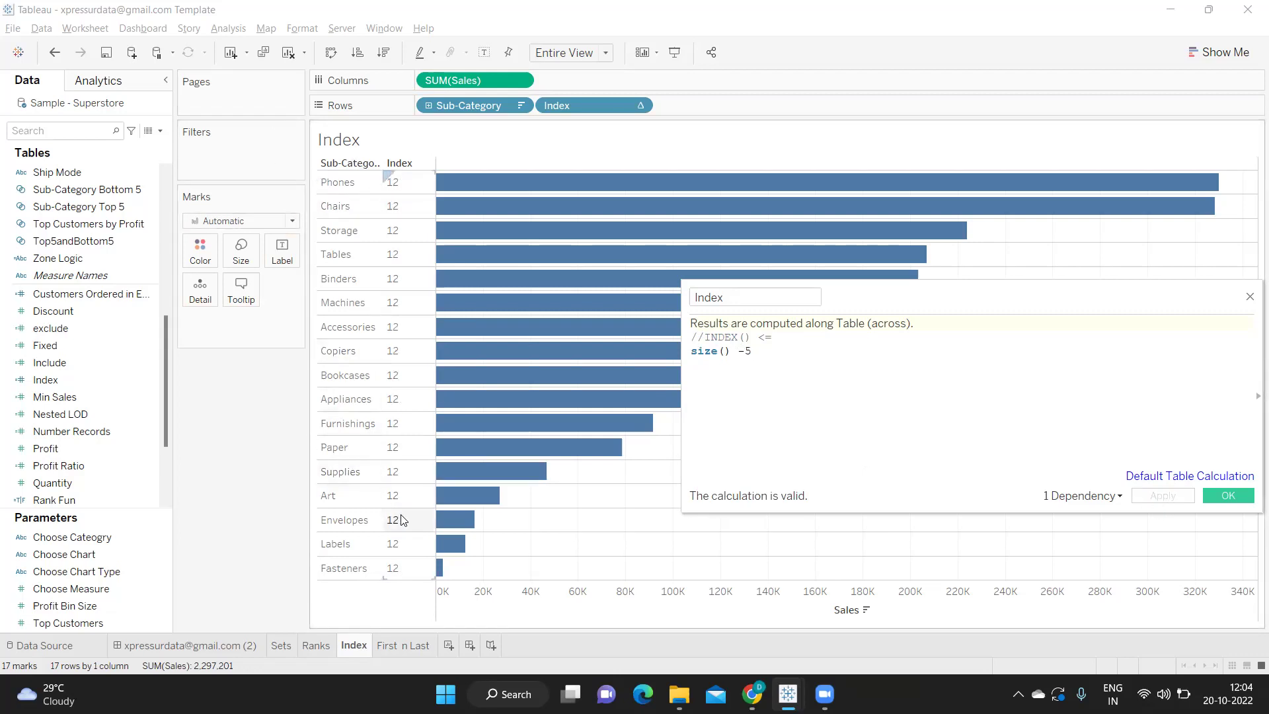
Uncomment the first line and join both lines into INDEX() <=size() -5, applying the change
left_click(705, 336)
key("BackSpace")
key("BackSpace")
left_click(802, 337)
key("Delete")
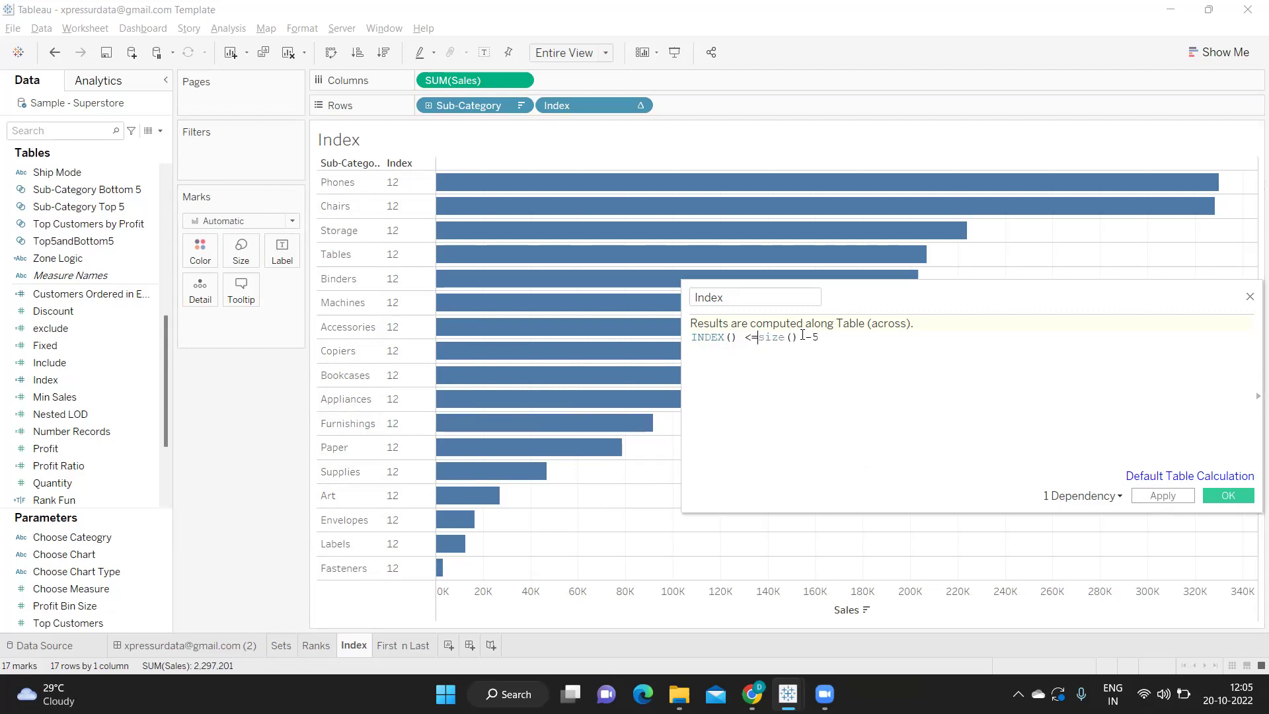
left_click(1148, 497)
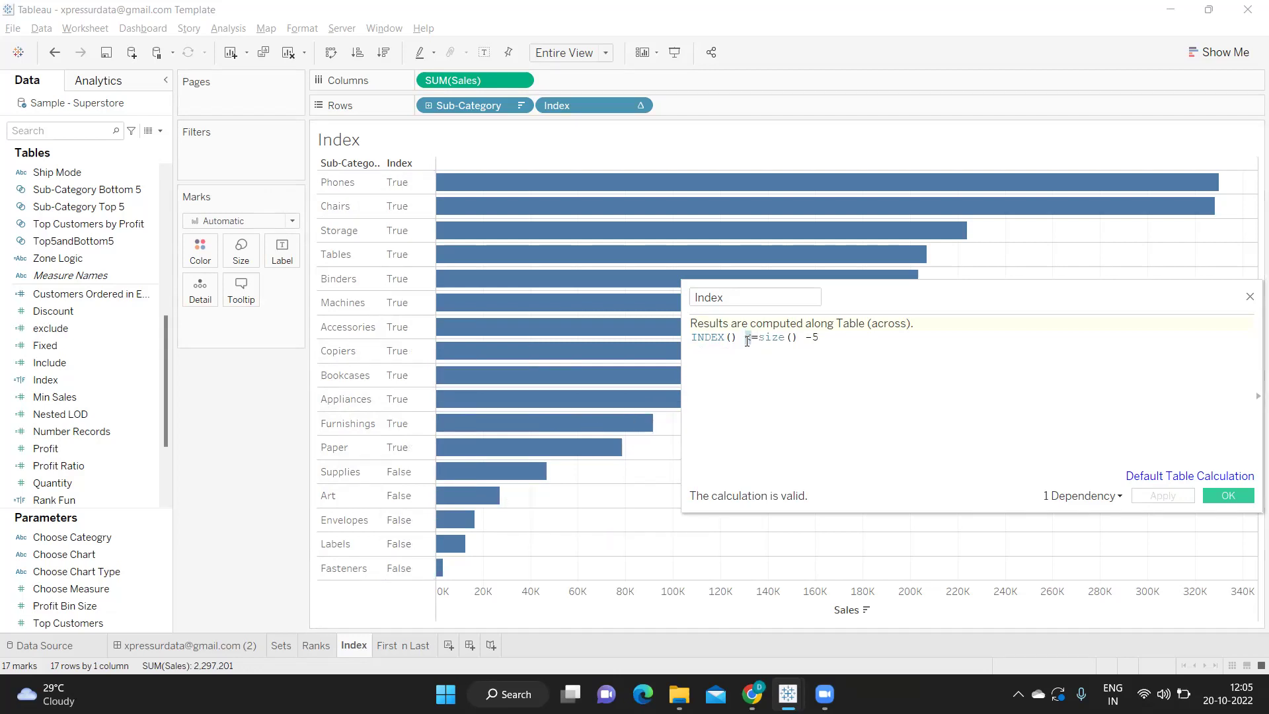
Change the comparison operator to >= and the number subtracted from size() to 4, applying each change
type(">")
left_click(1181, 503)
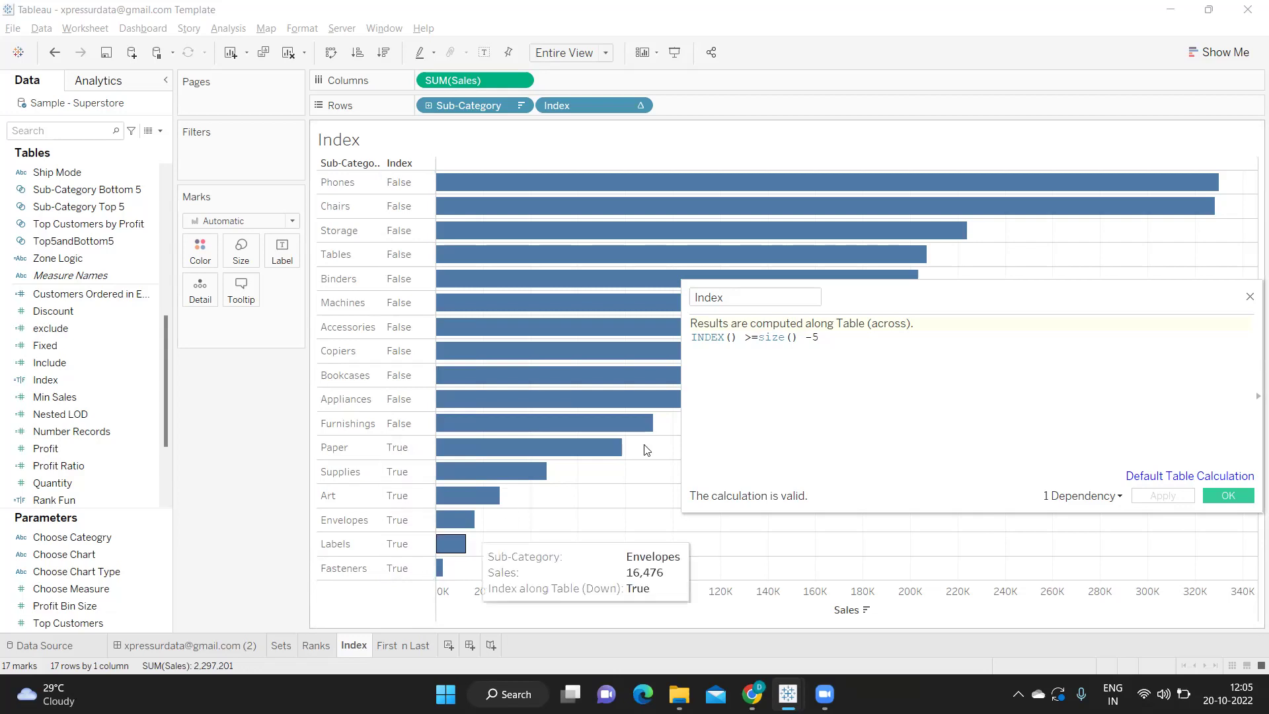
key("BackSpace")
left_click(1168, 497)
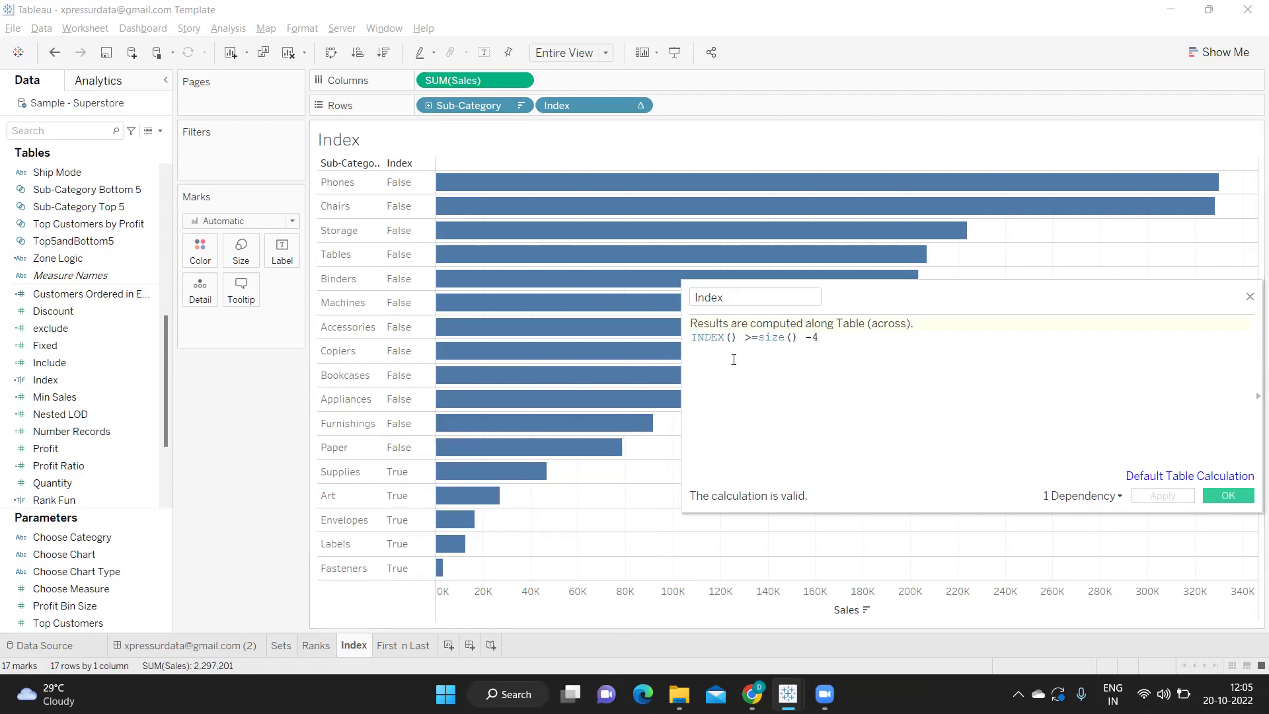
Extend the Index formula with OR and a second condition, INDEX() <=5, then apply and save the calculation
key("Return")
type("OR")
key("Return")
type("in")
key("BackSpace")
key("BackSpace")
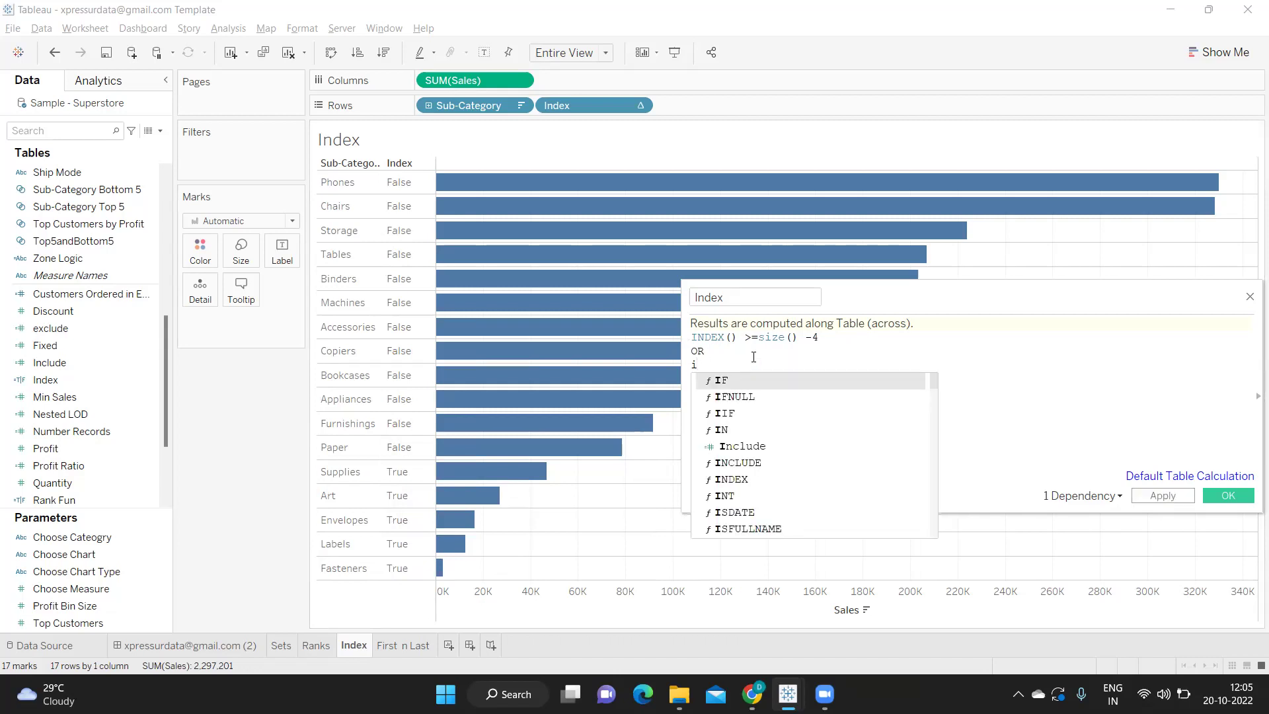
type("nde")
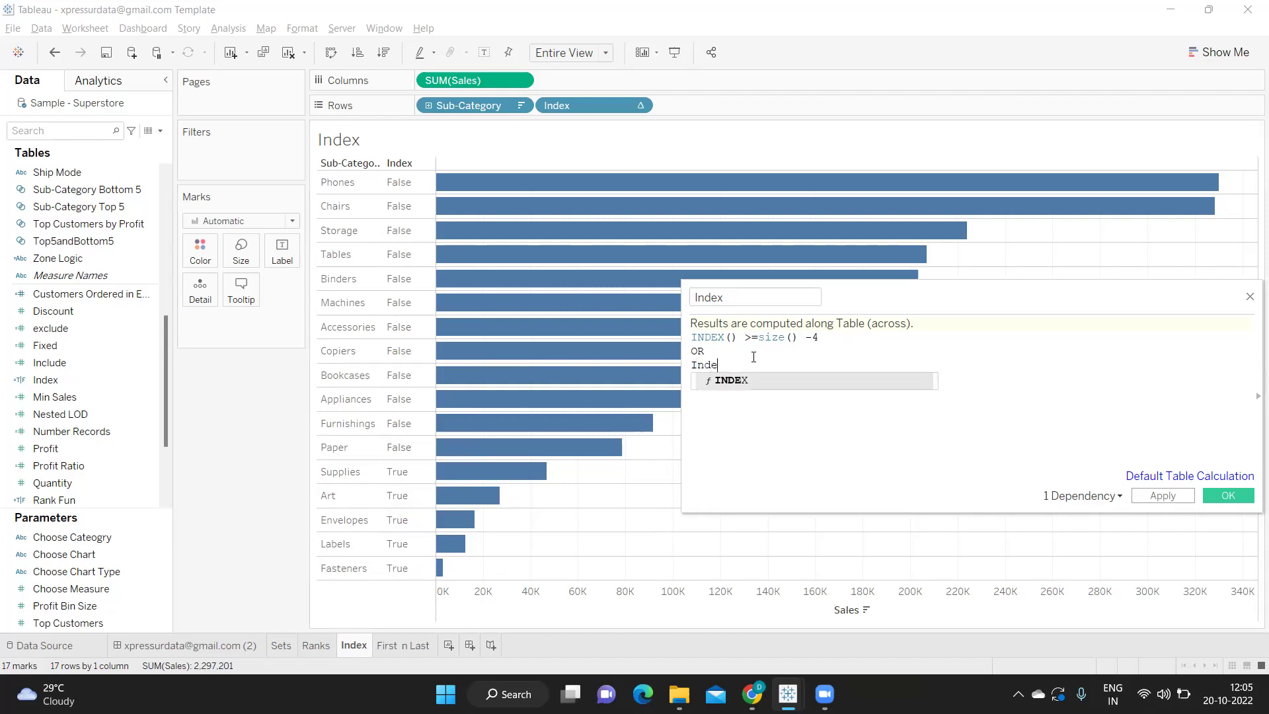
key("Return")
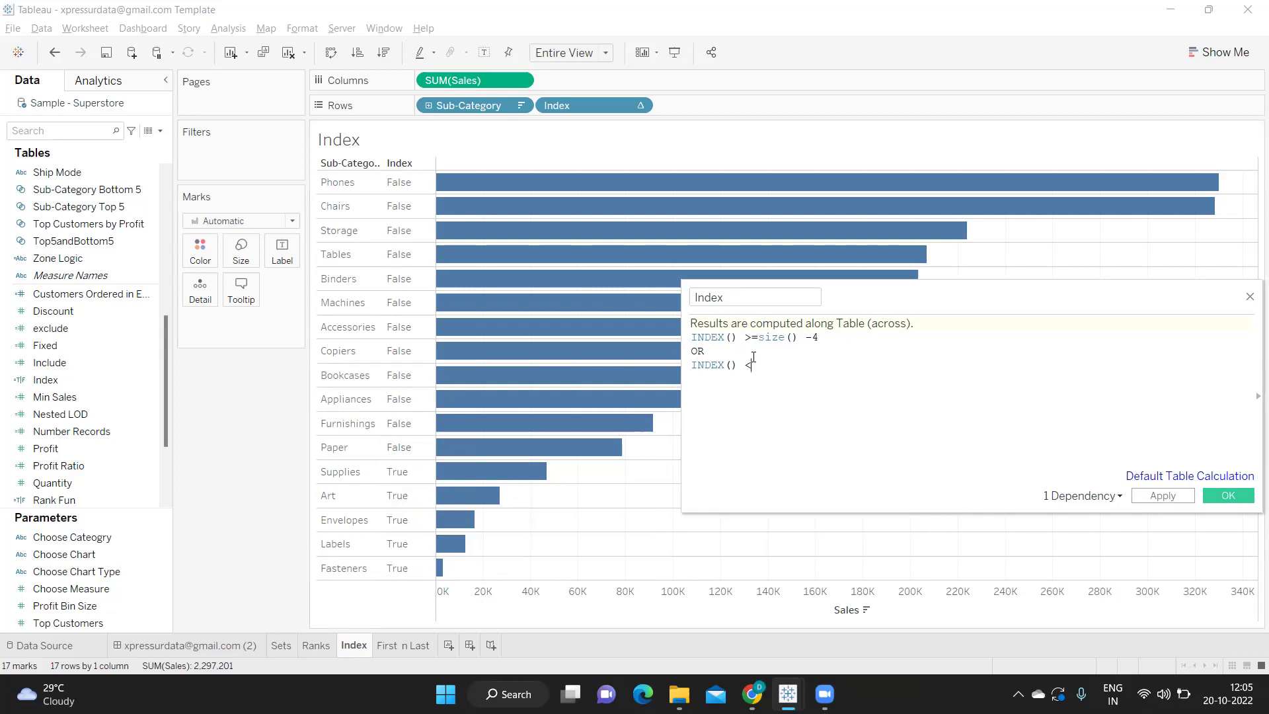
type("< 5")
key("BackSpace")
left_click_drag(718, 350, 690, 323)
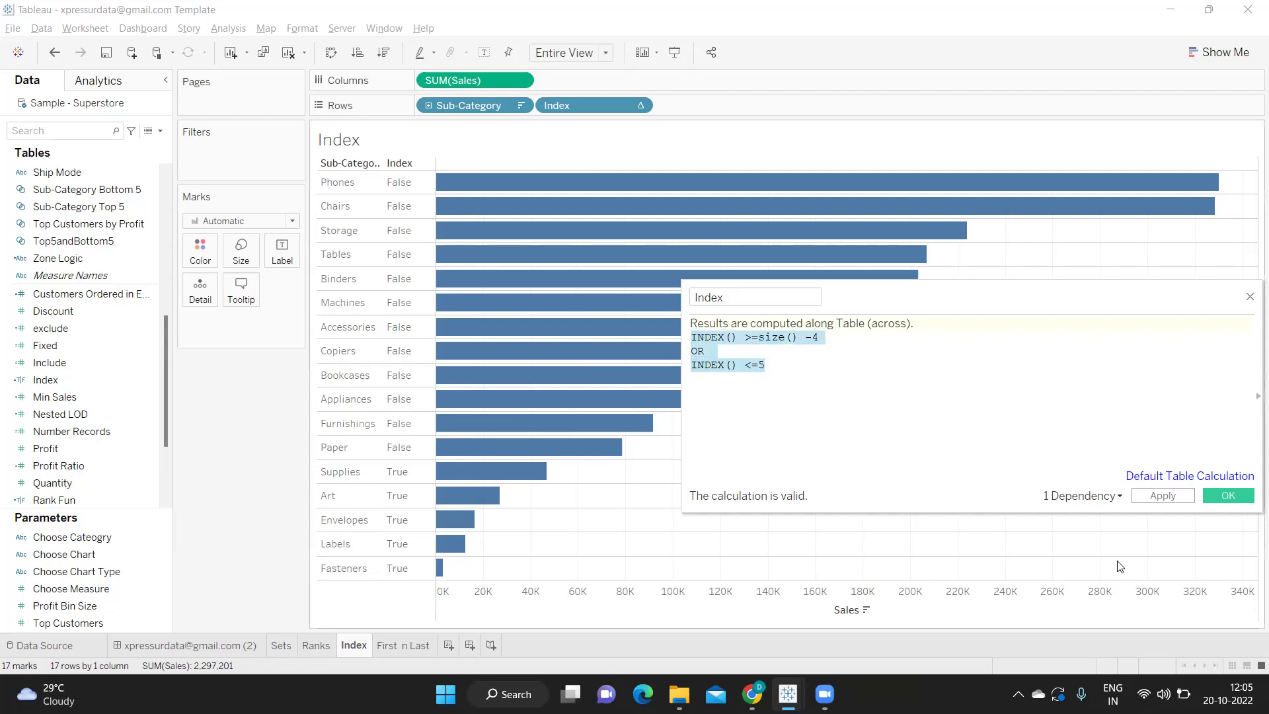
left_click(1165, 497)
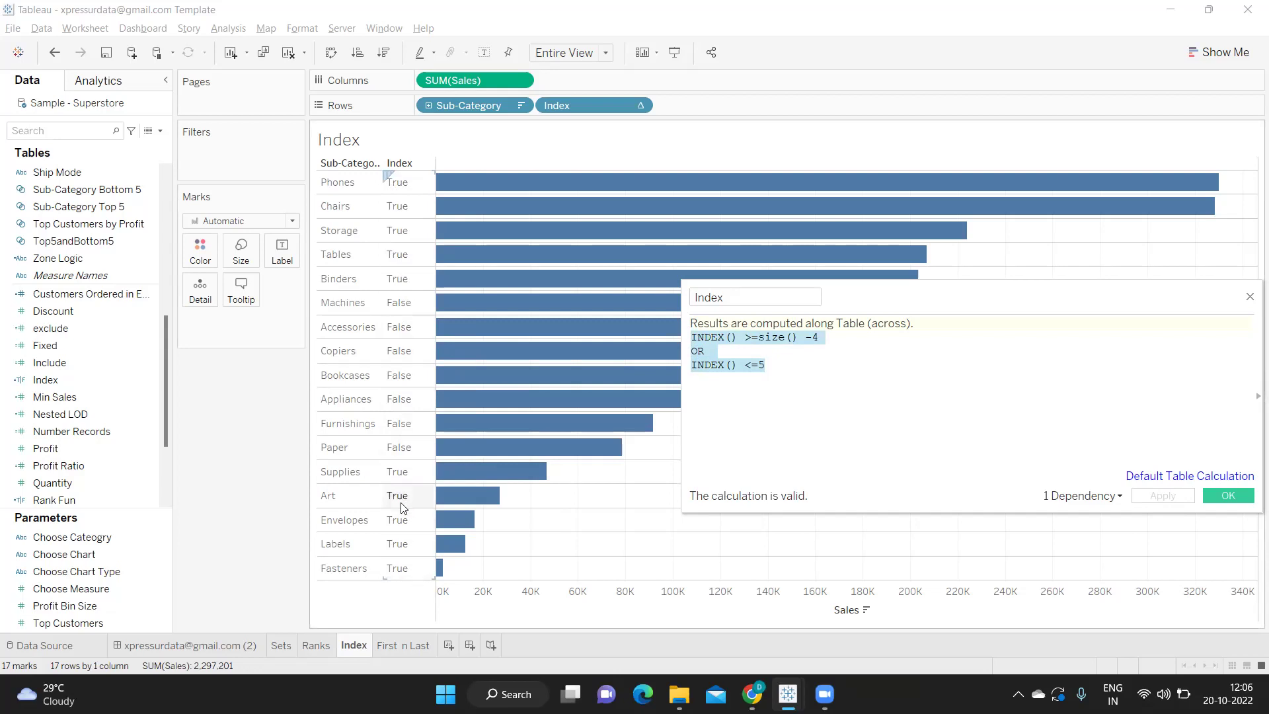
left_click(1214, 497)
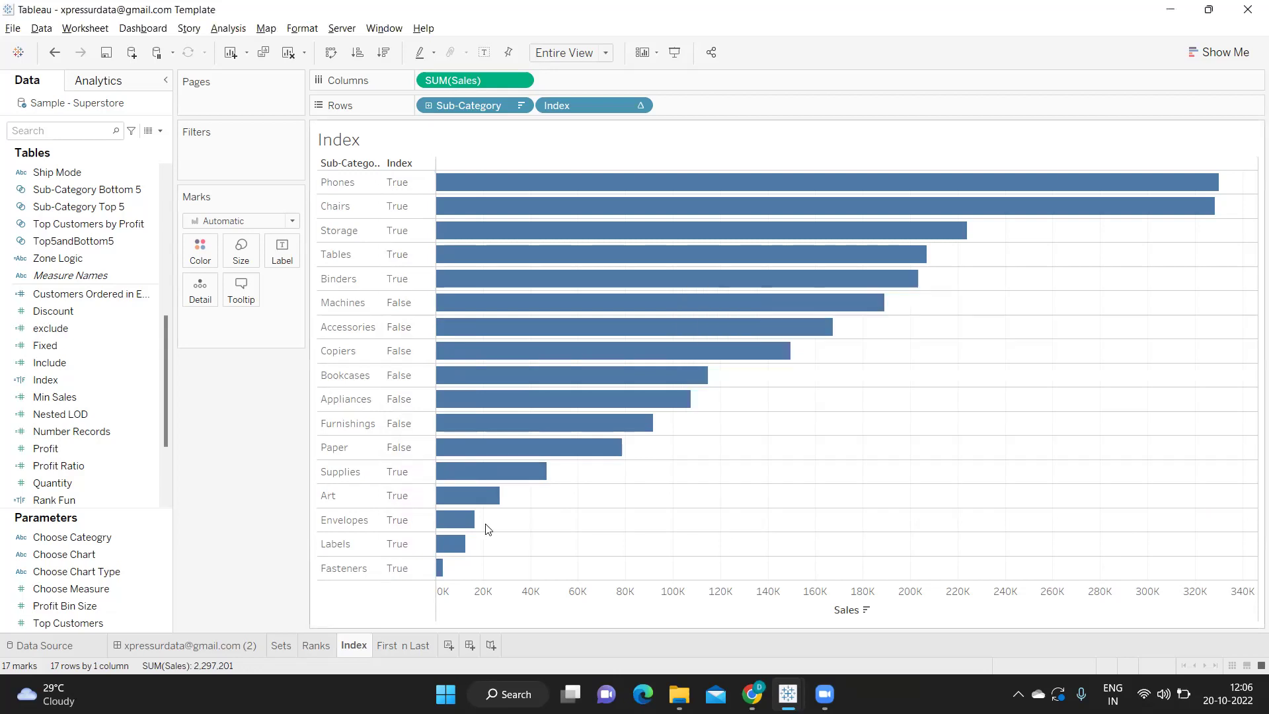
Filter the Index sheet by the Index field, keeping only the True values
left_click_drag(56, 382, 215, 162)
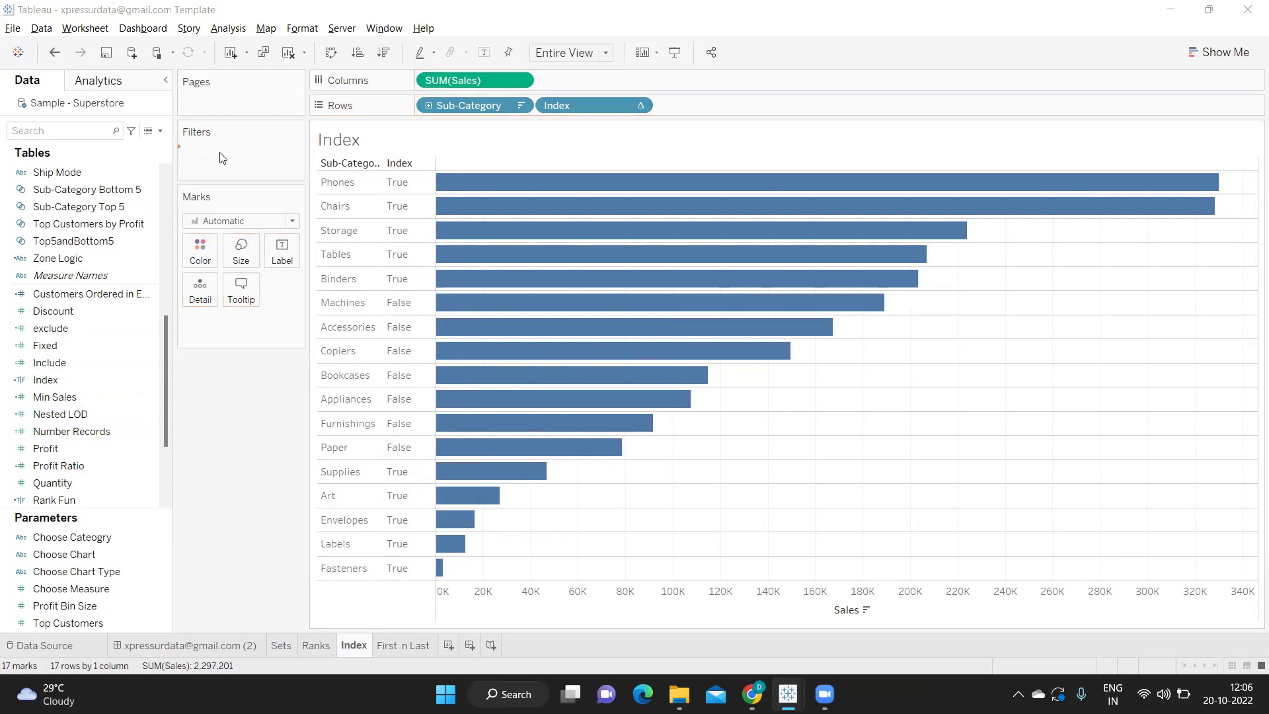
left_click(504, 226)
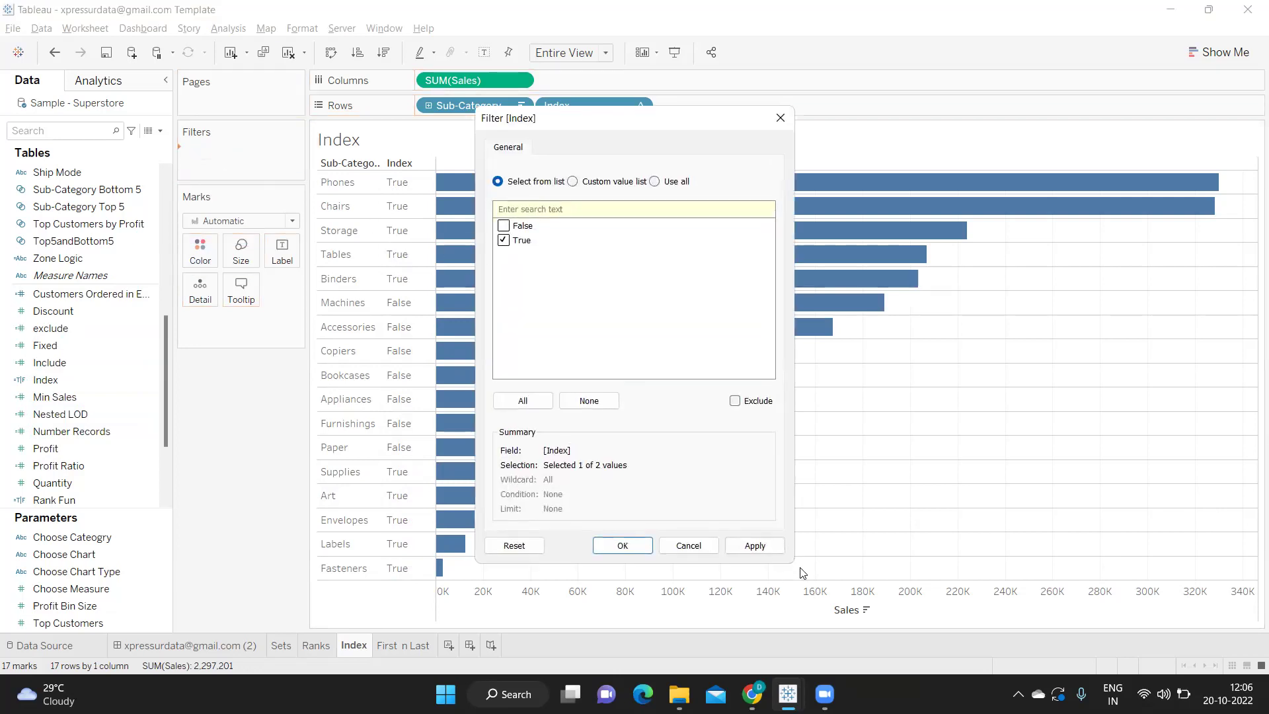
left_click(757, 547)
left_click(622, 546)
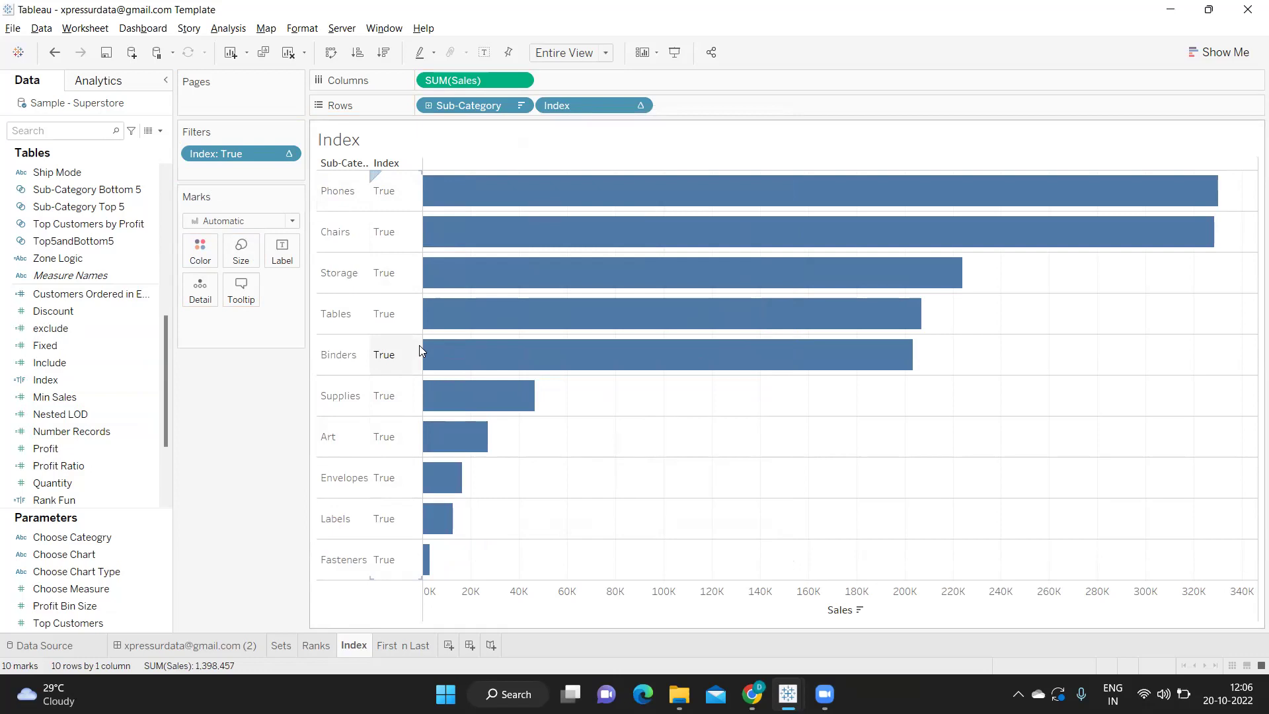
On the First n Last sheet, build a bar chart with Sub-Category in rows and Sales in columns
left_click(398, 645)
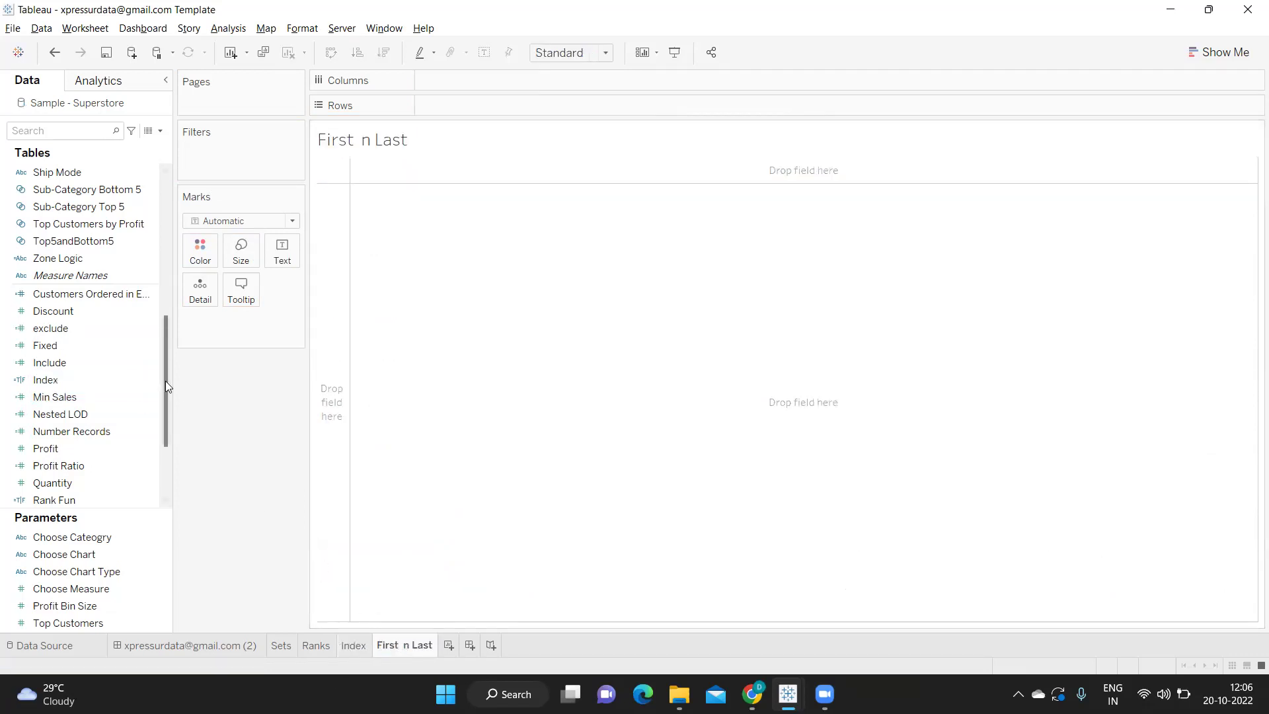
scroll(156, 496, "up", 7)
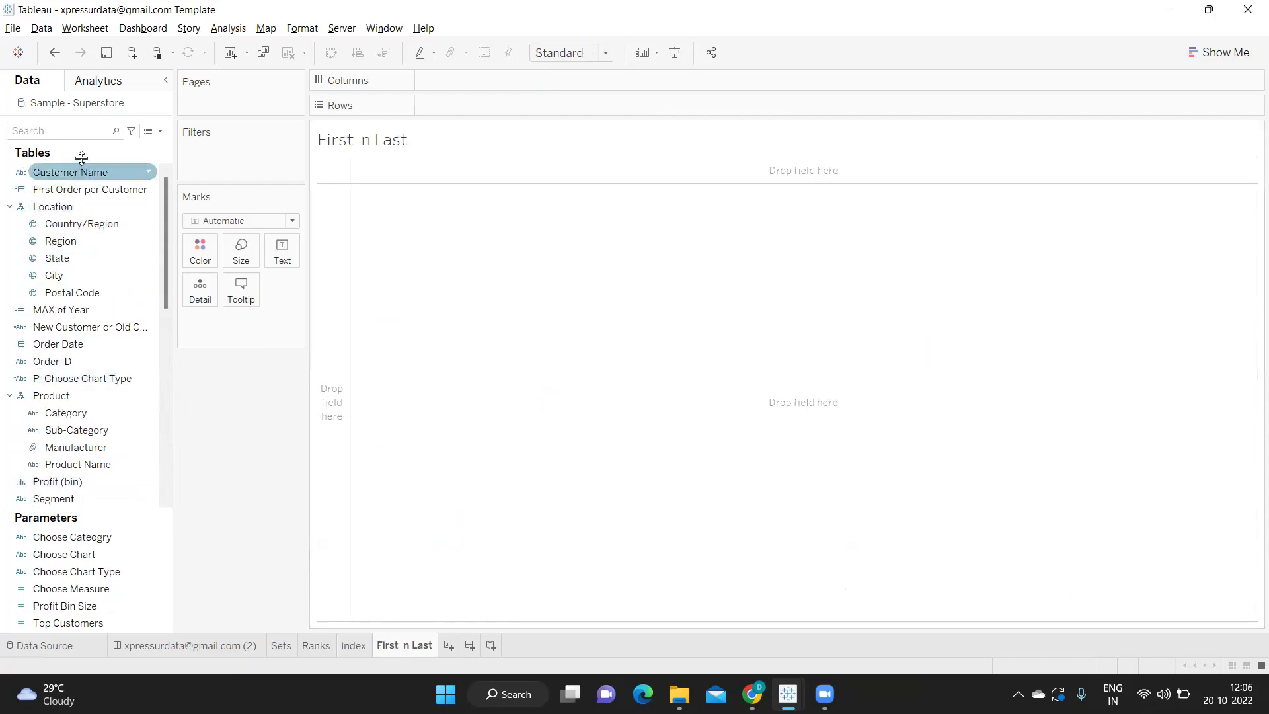
type("s")
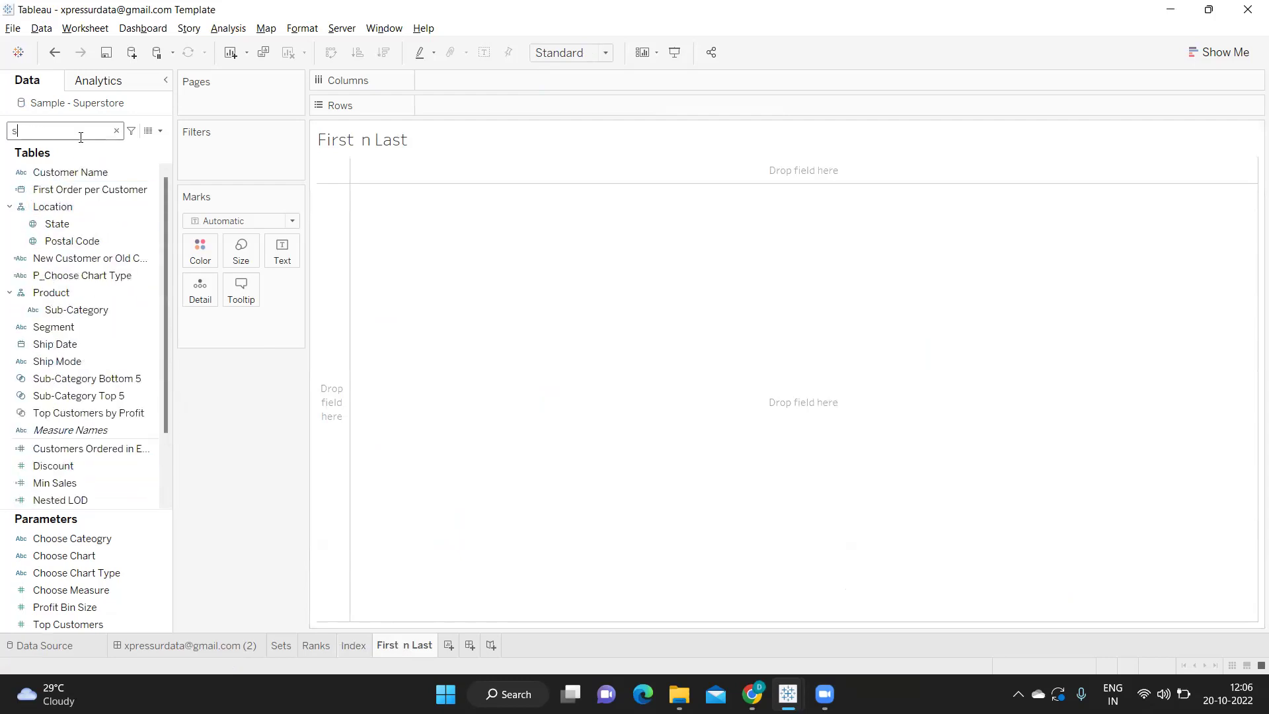
type("u")
left_click_drag(76, 189, 462, 104)
left_click(104, 127)
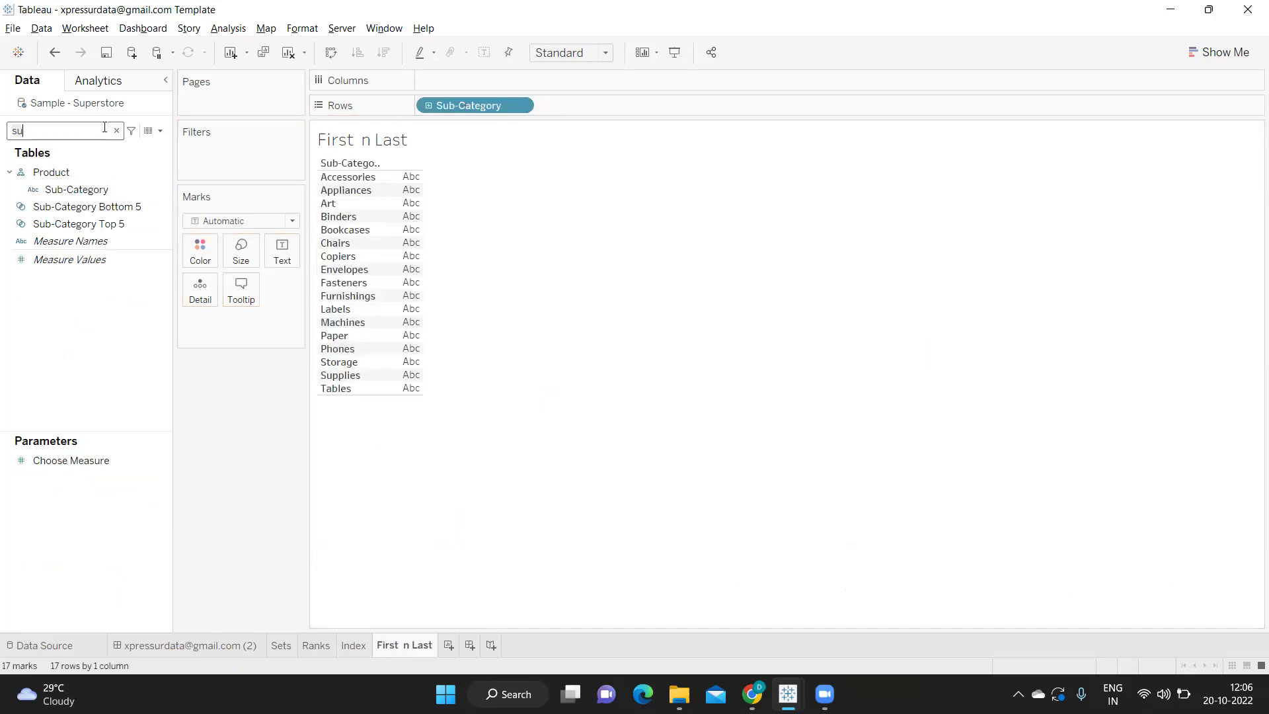
key("BackSpace")
type("a")
left_click_drag(76, 200, 498, 77)
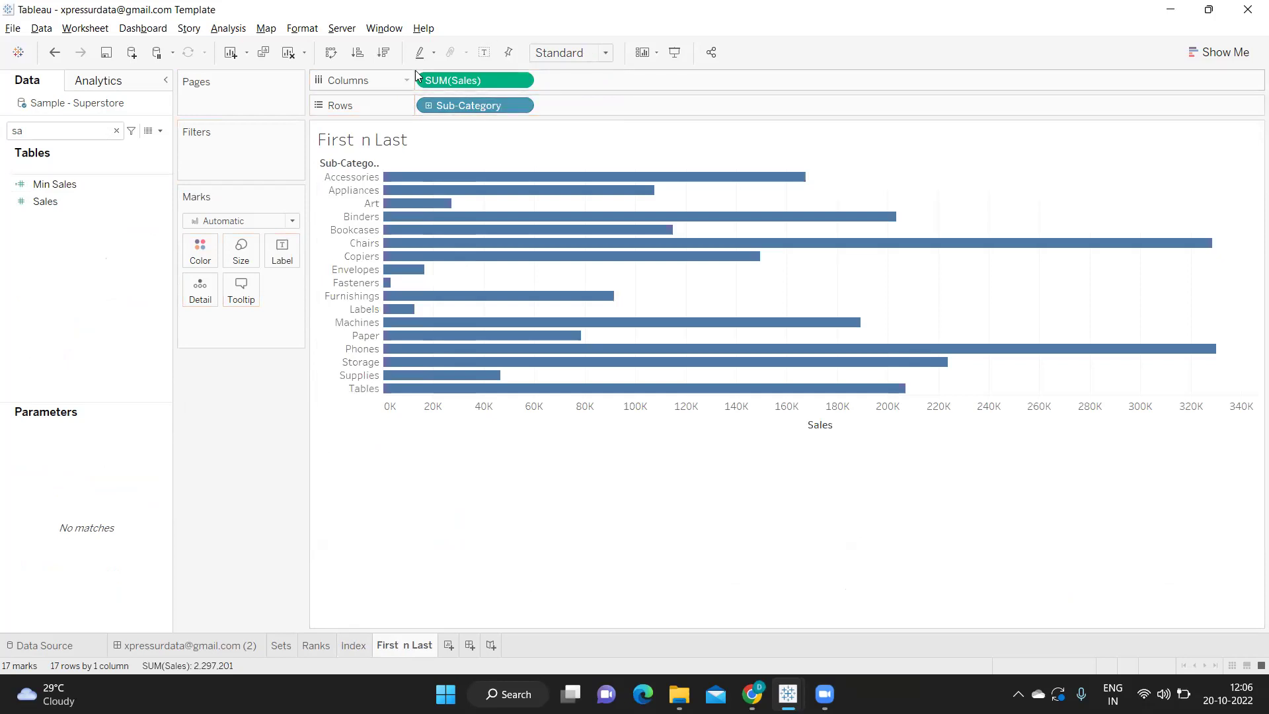
Sort the sub-categories by sales in descending order and fit the chart to Entire View
left_click(384, 52)
left_click(567, 54)
left_click(562, 113)
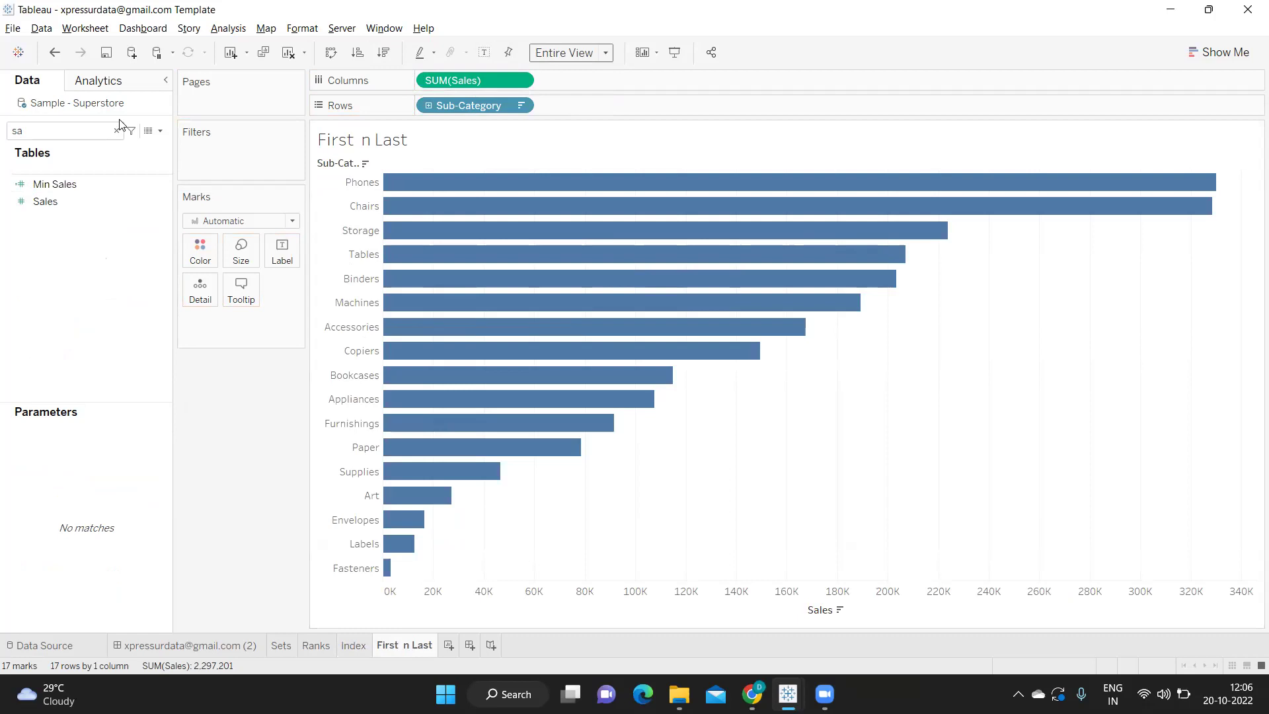
Create a calculated field named First&Last with the formula FIRST() and apply it
left_click(117, 130)
left_click(160, 130)
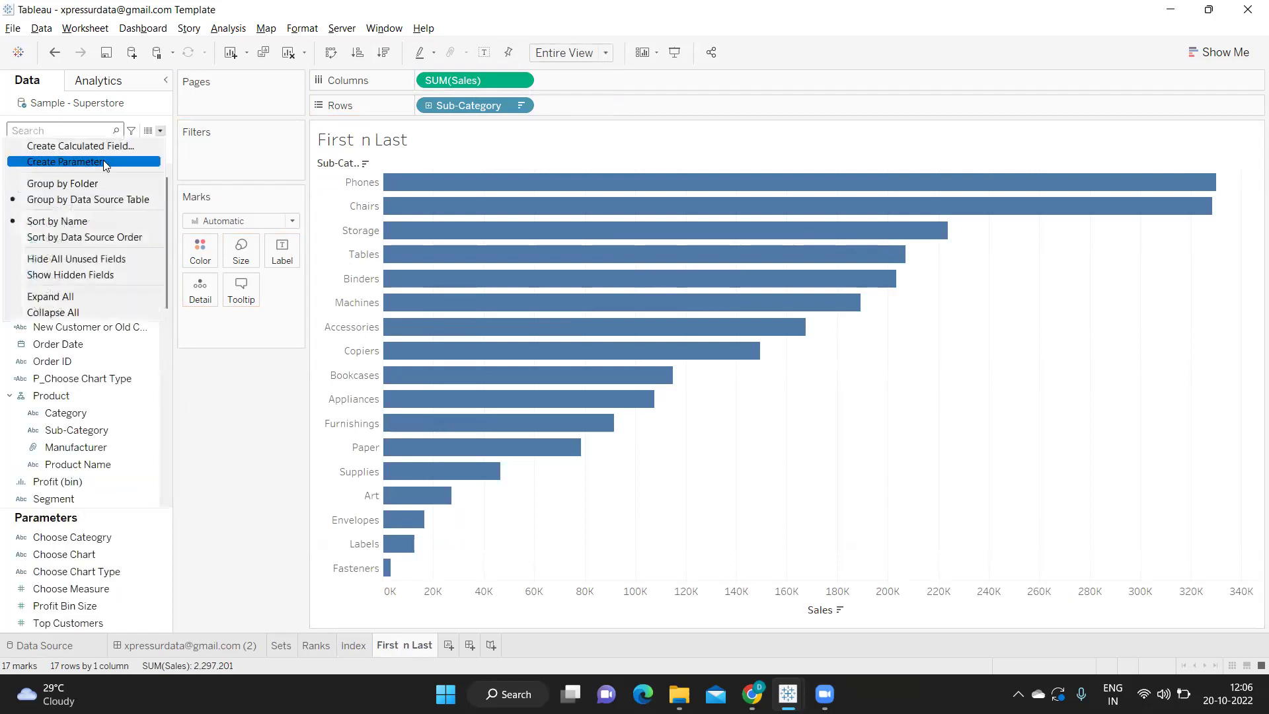
left_click(109, 146)
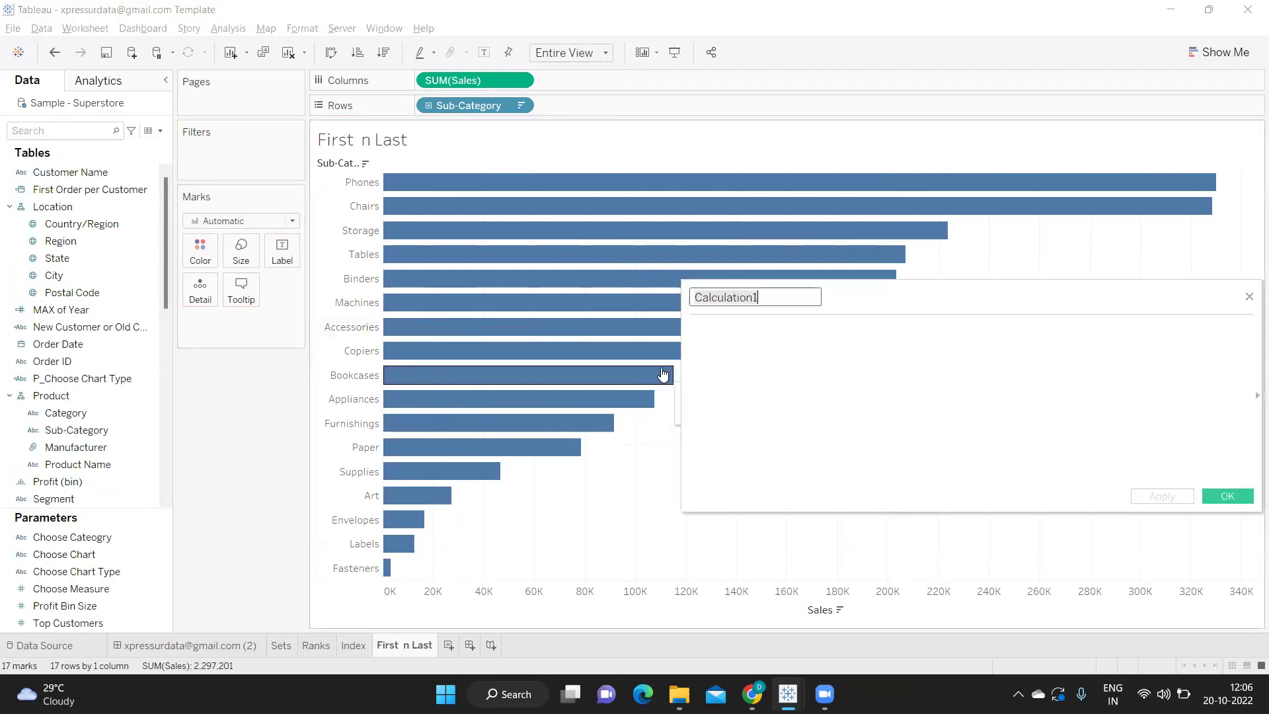
key("ctrl+a")
key("BackSpace")
type("First&Last")
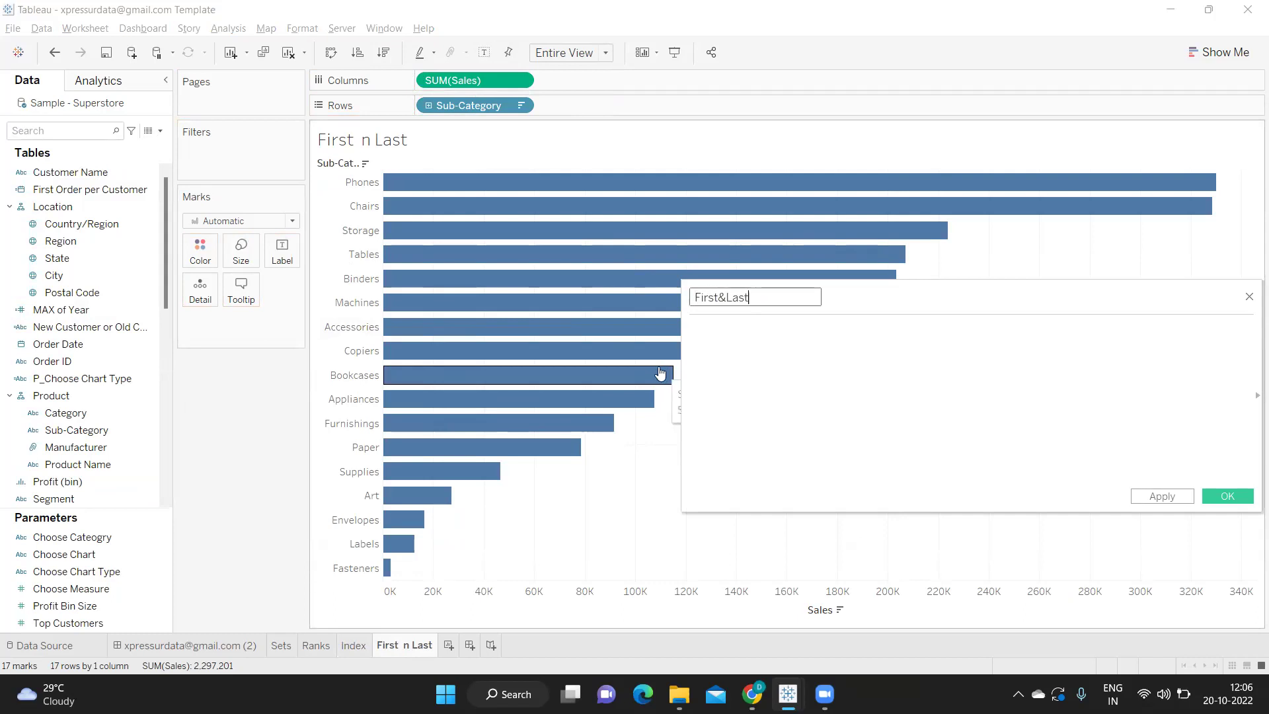
key("Tab")
type("fir")
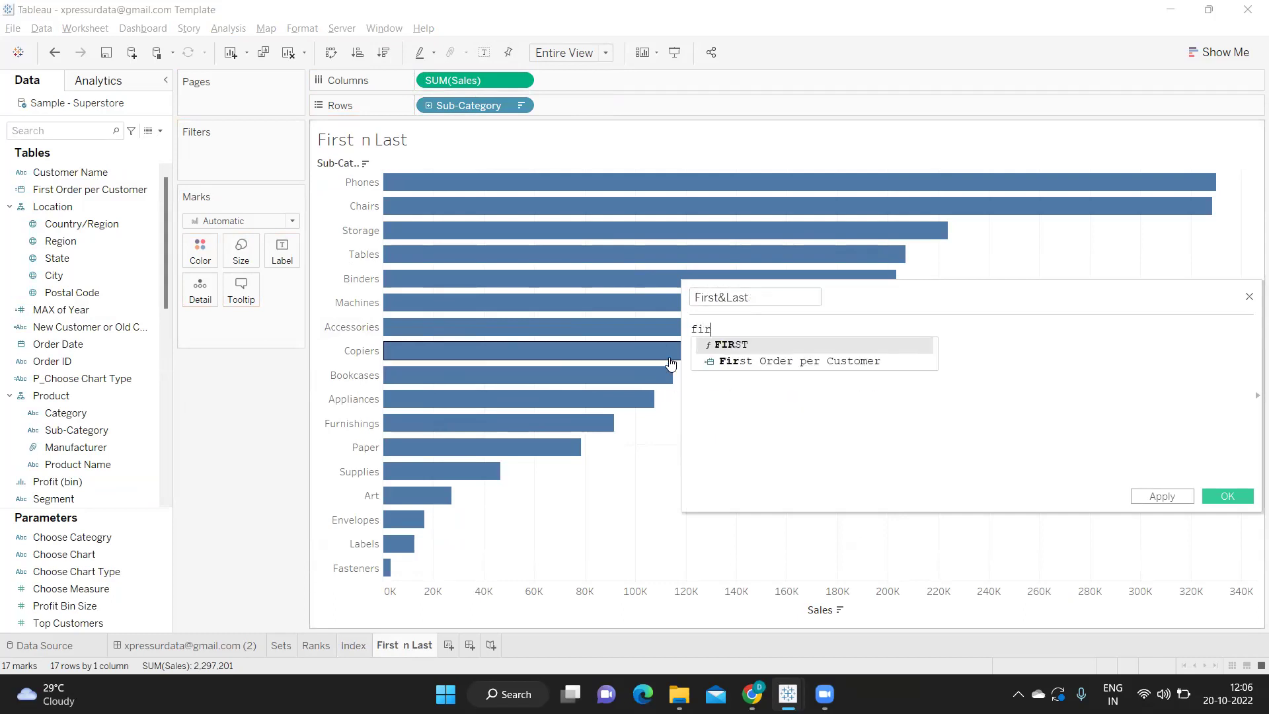
key("Return")
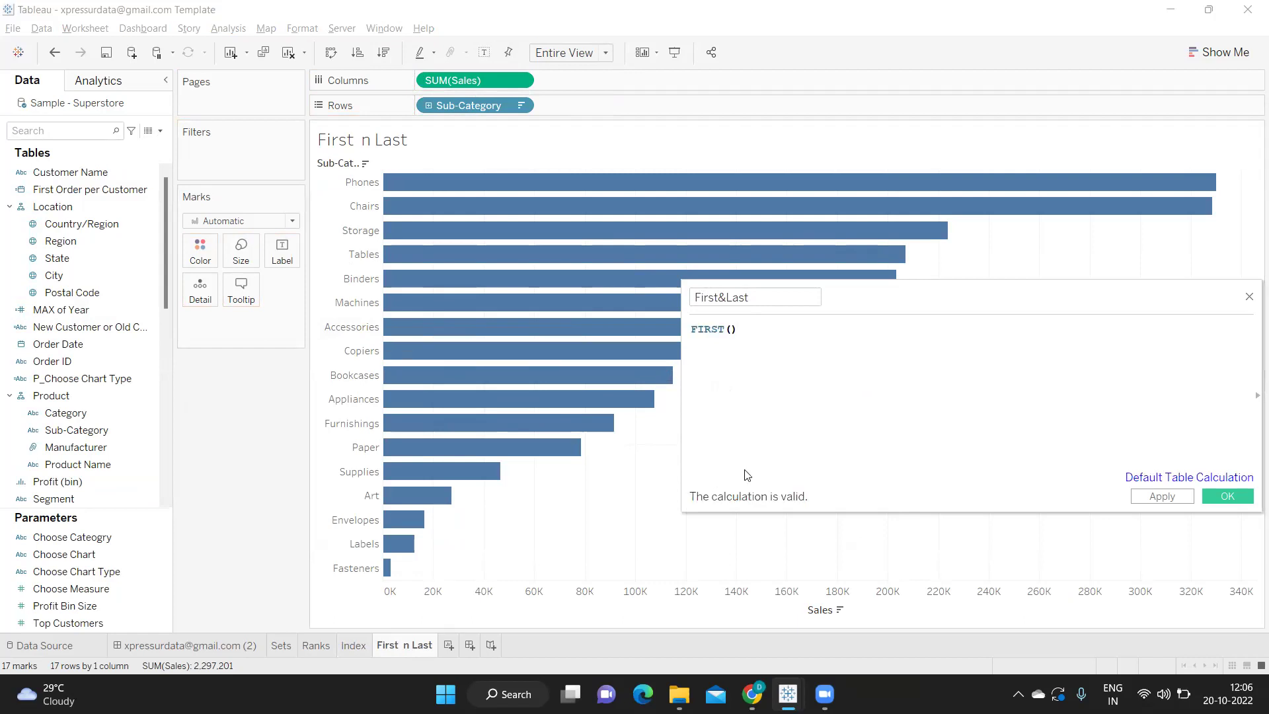
left_click(1160, 497)
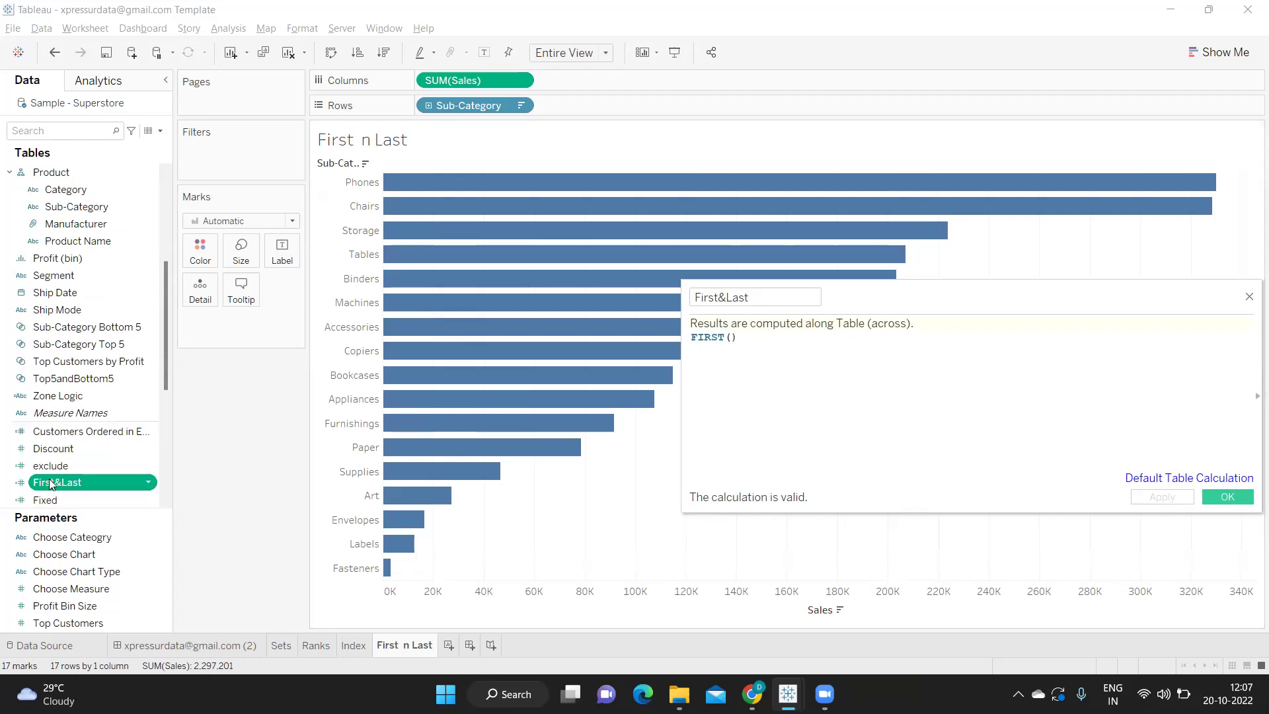
Add First&Last to the rows after Sub-Category and convert it to discrete
left_click_drag(52, 485, 630, 102)
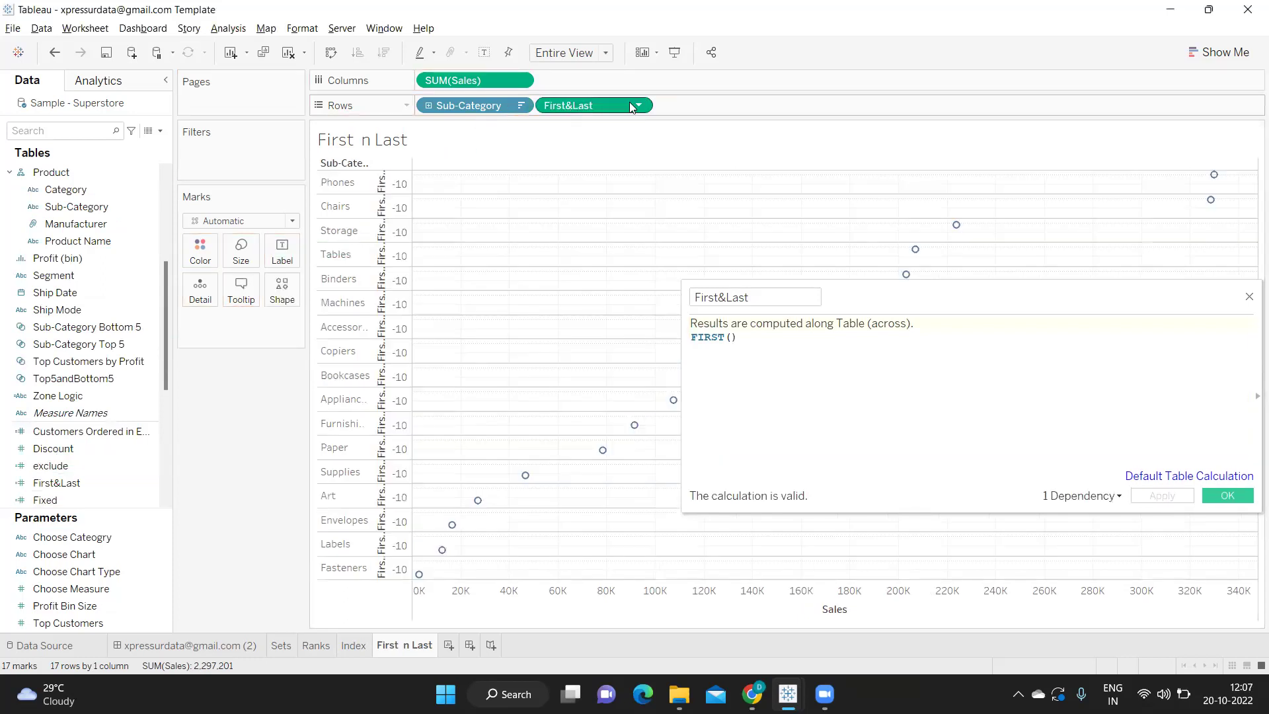
left_click(636, 106)
left_click(595, 221)
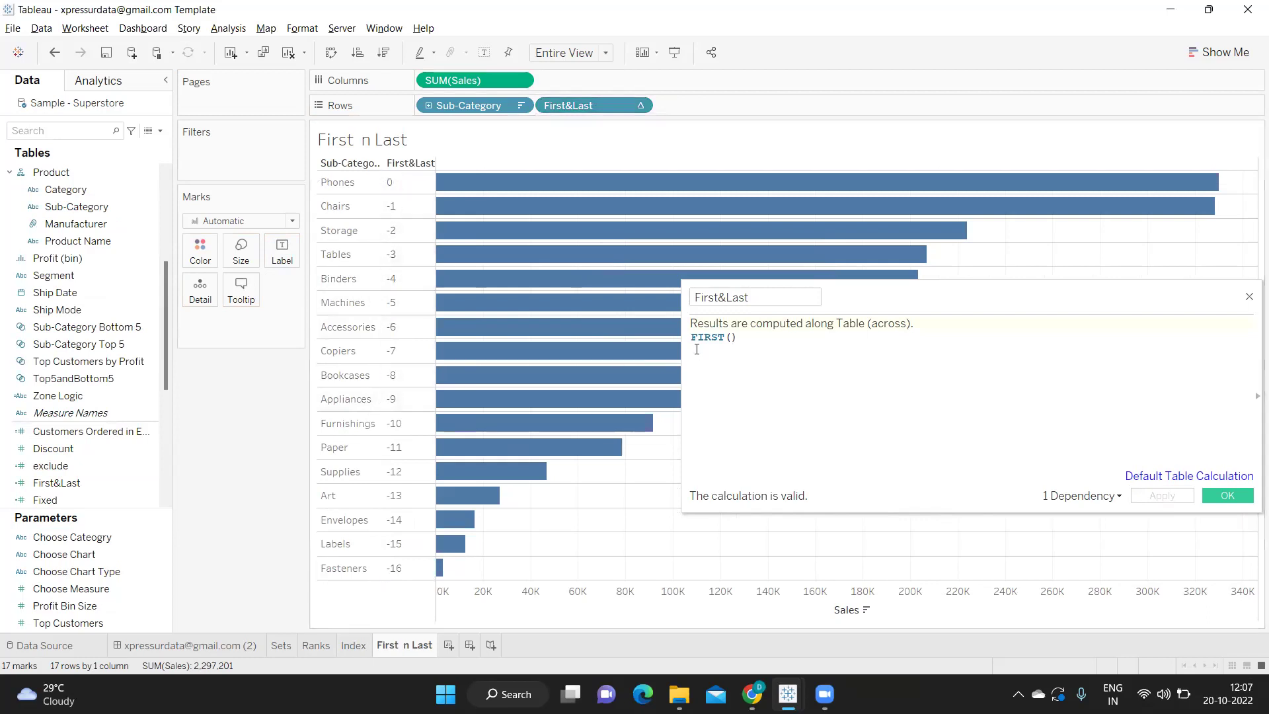
Comment out FIRST() in the First&Last formula, add LAST() two lines below it, and apply the calculation
double_click(719, 339)
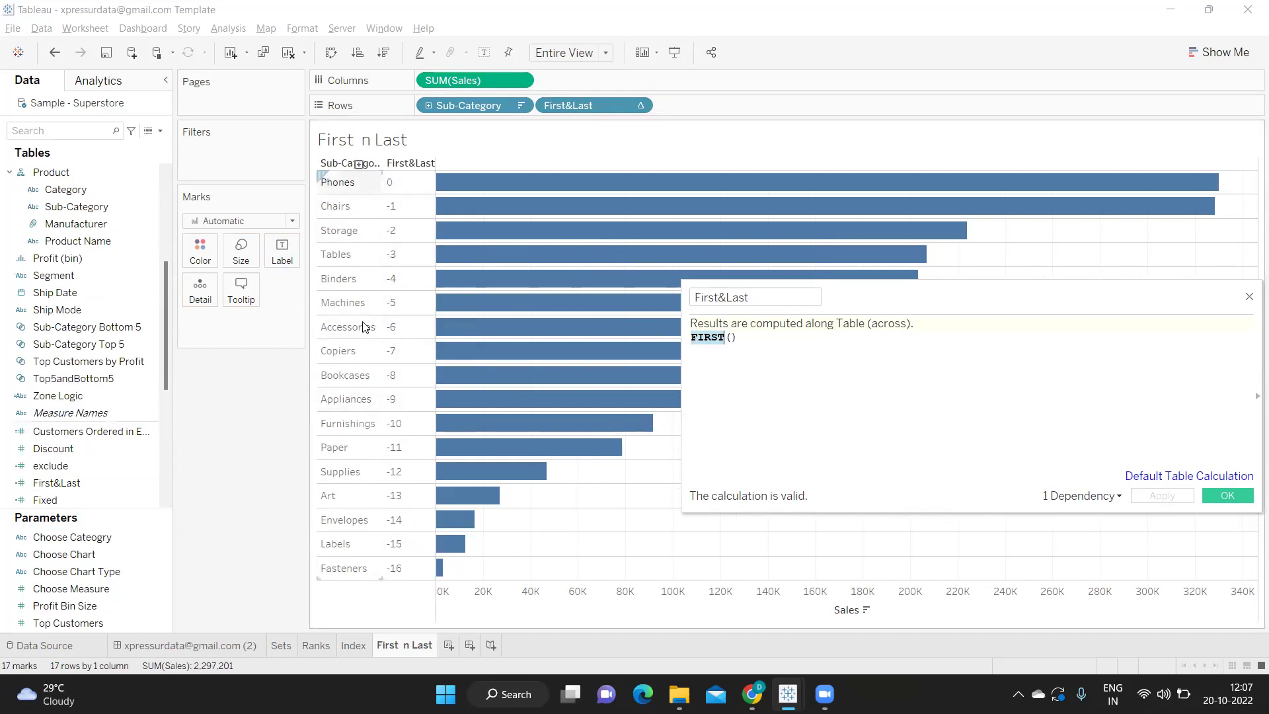
left_click(795, 339)
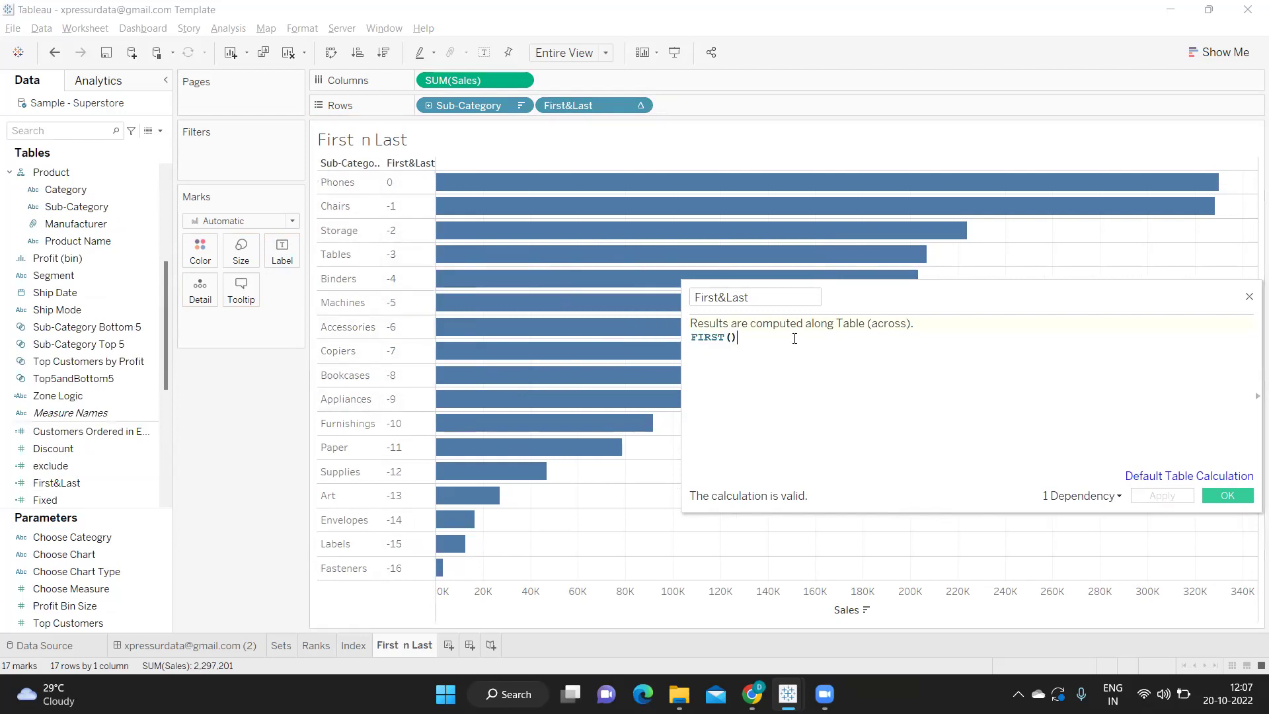
left_click(693, 338)
type("//")
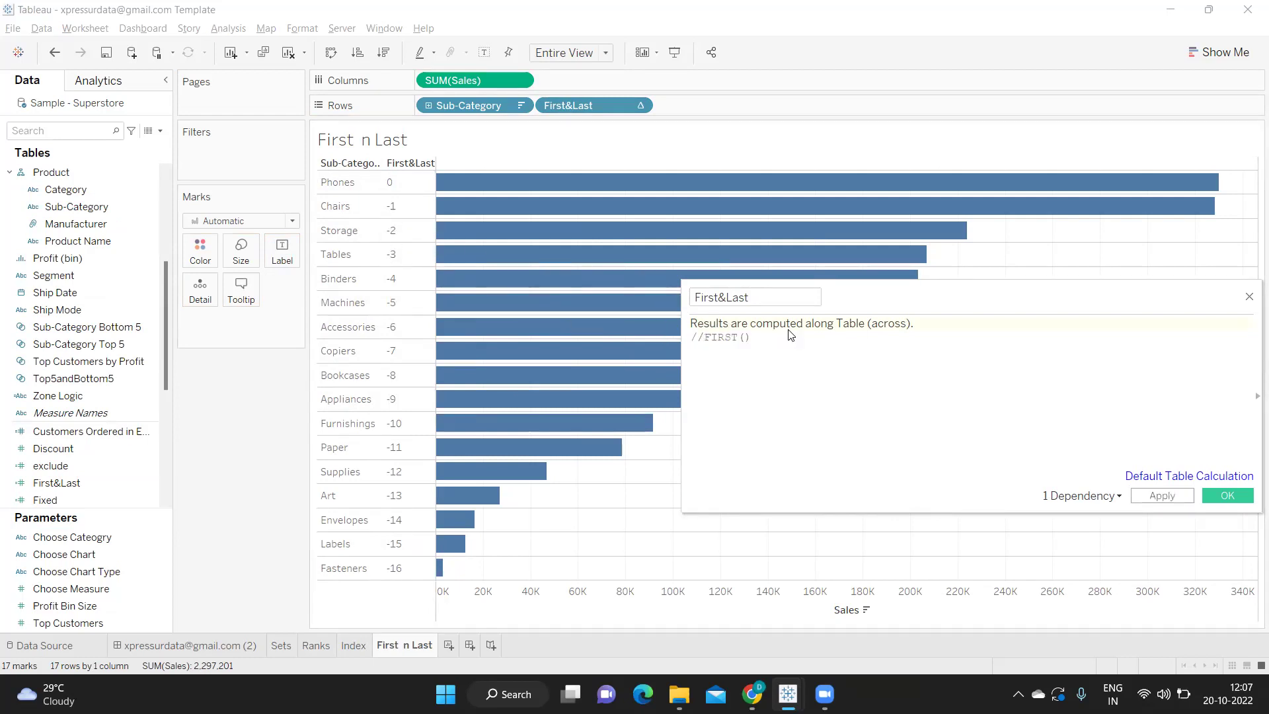
key("Return")
key("Return")
type("LAST")
key("Return")
left_click(1176, 501)
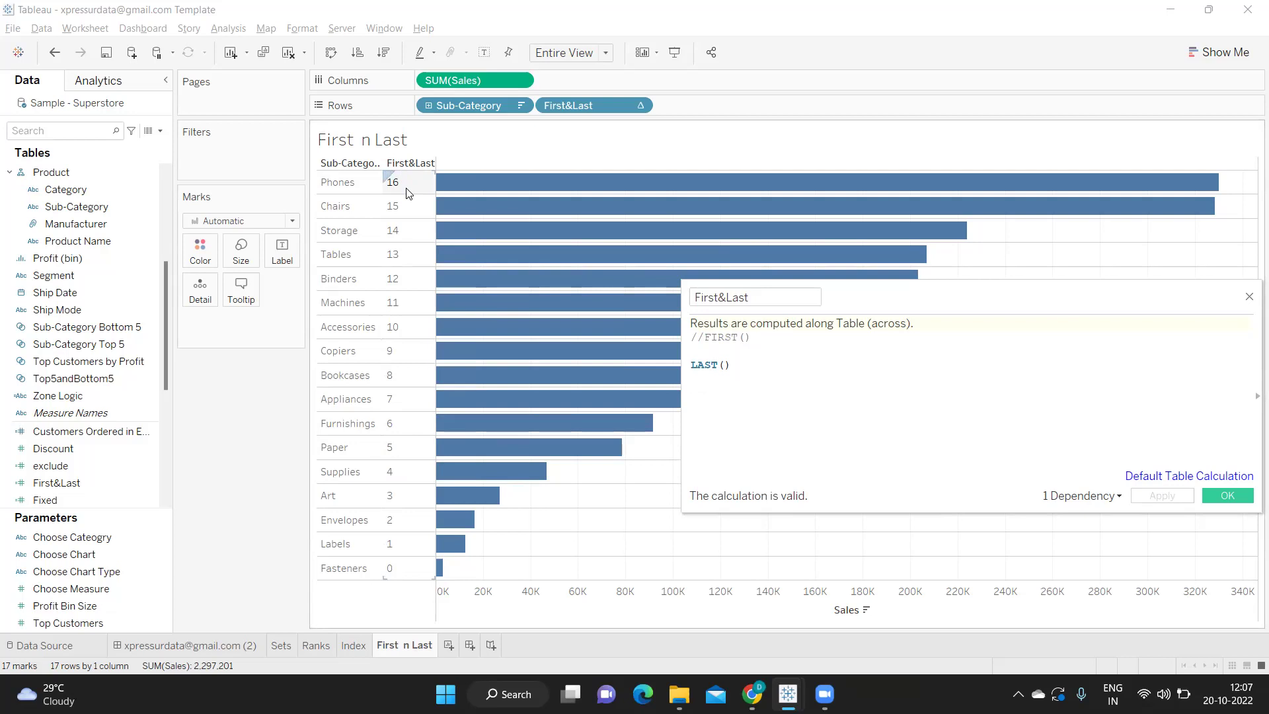
Uncomment FIRST(), comment out LAST(), and apply the calculation
left_click(706, 336)
key("BackSpace")
key("BackSpace")
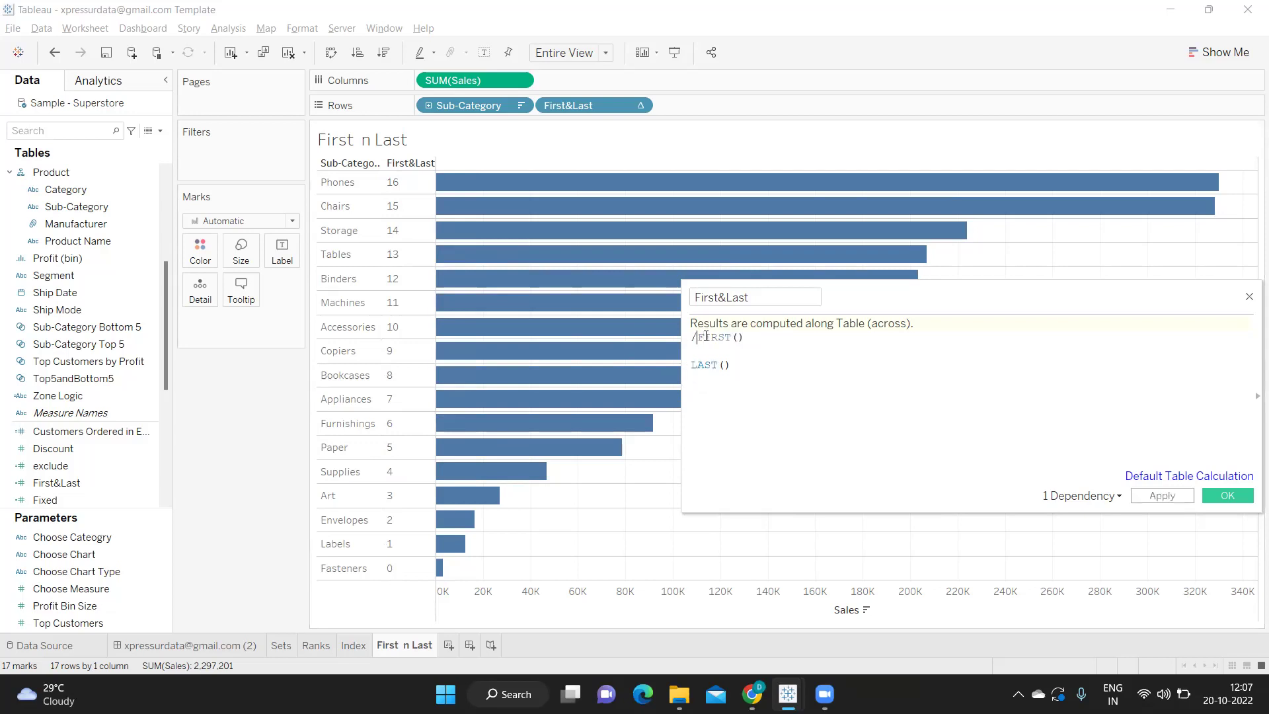
left_click(694, 367)
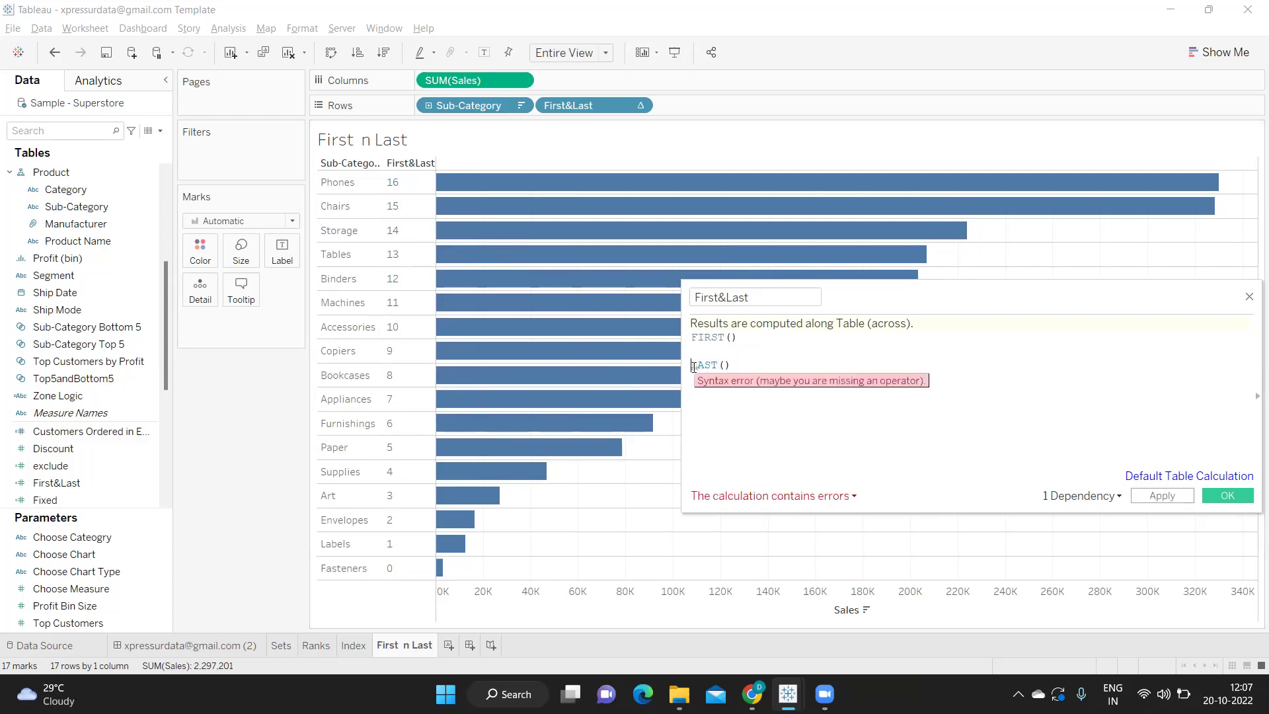
type("//")
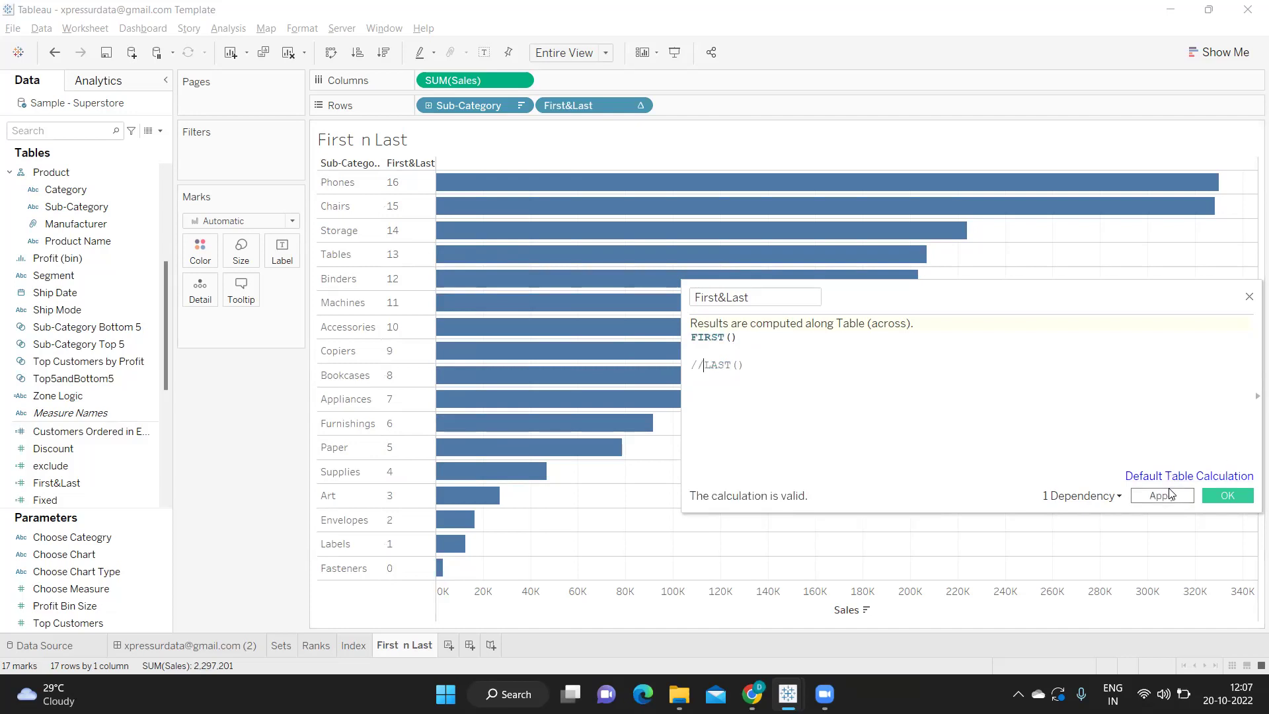
left_click(1169, 501)
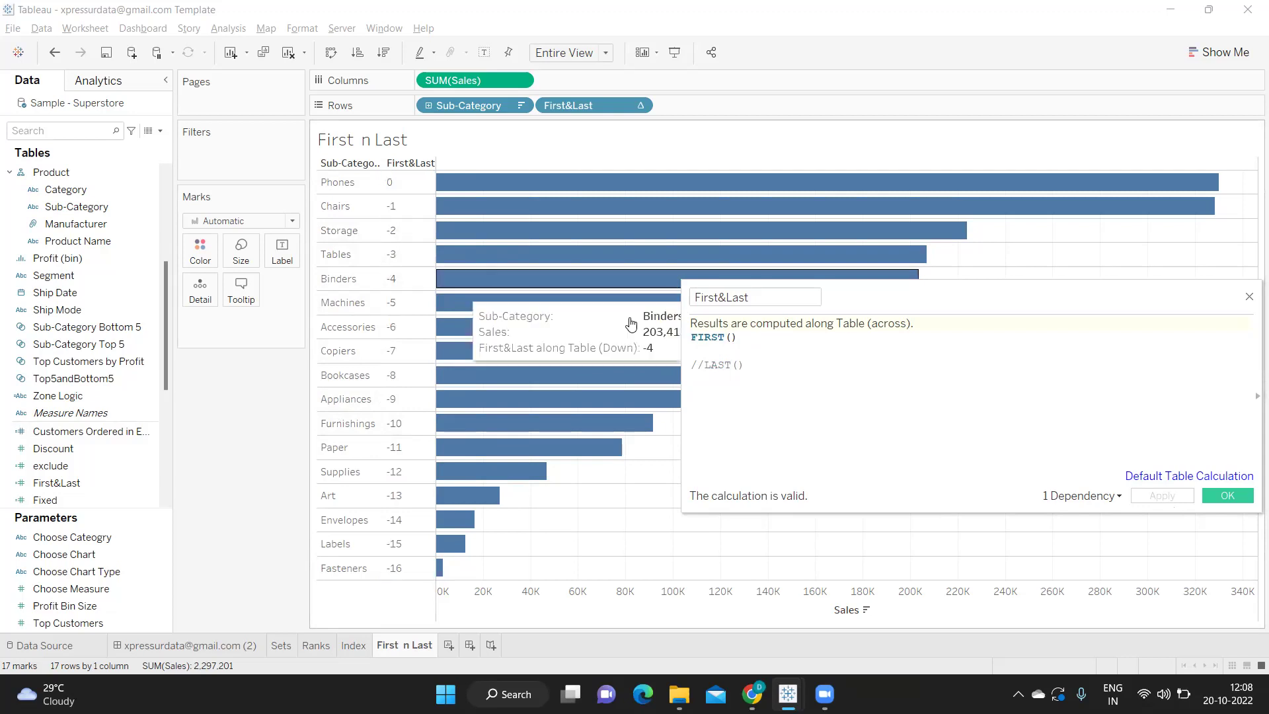
Extend the first line to the condition FIRST()>=-4 and apply the calculation
left_click(767, 335)
type(">=-4")
left_click(1175, 500)
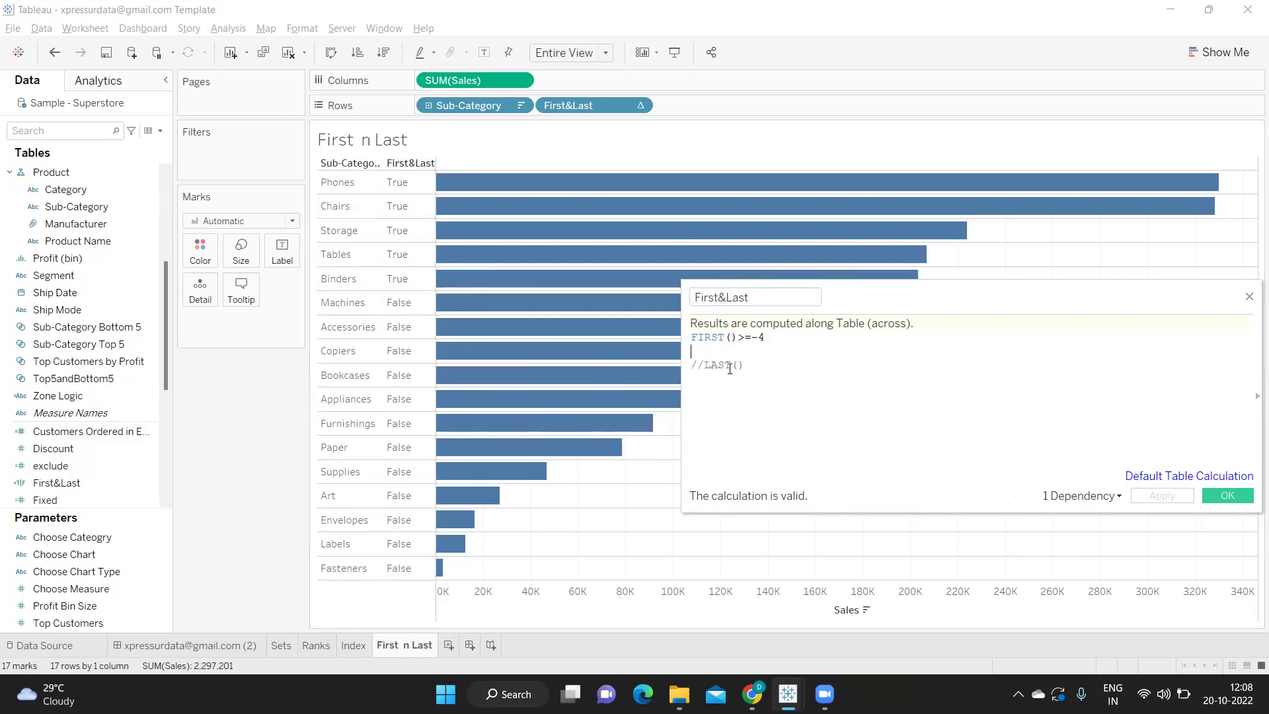
Insert OR on the empty line between the two functions and uncomment LAST()
type("or")
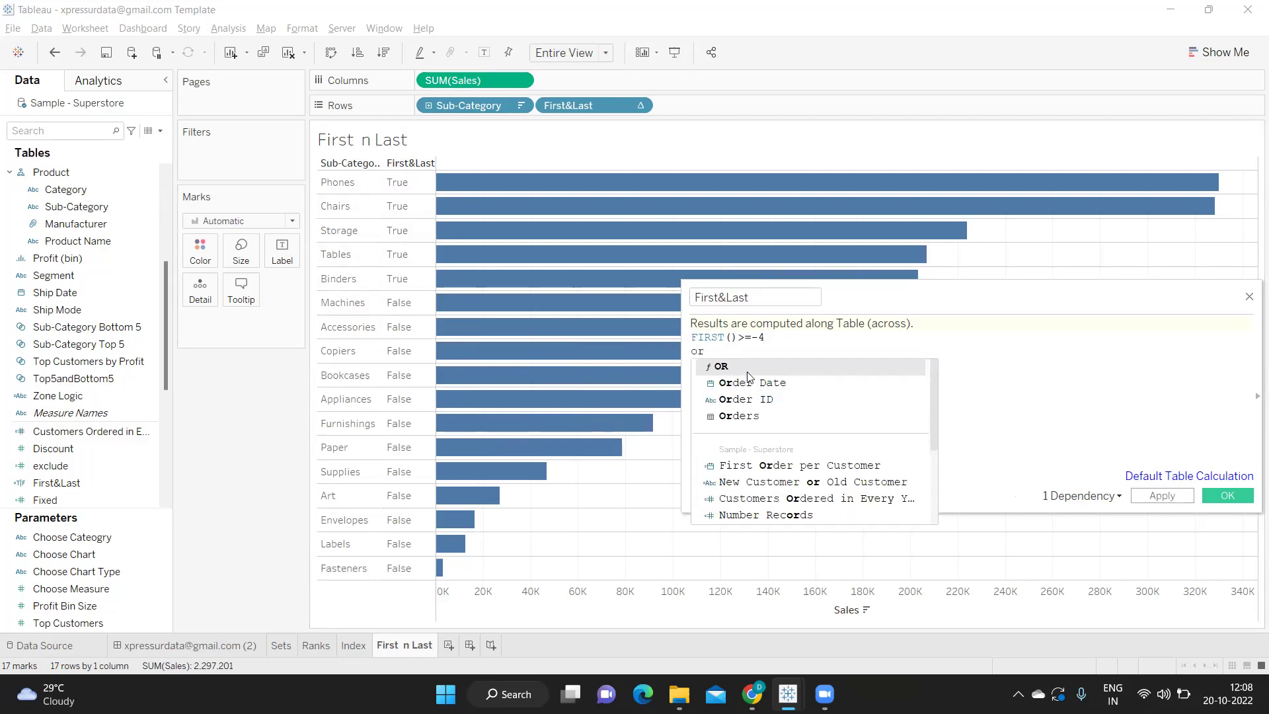
left_click(748, 373)
left_click(707, 368)
key("BackSpace")
key("BackSpace")
left_click(747, 364)
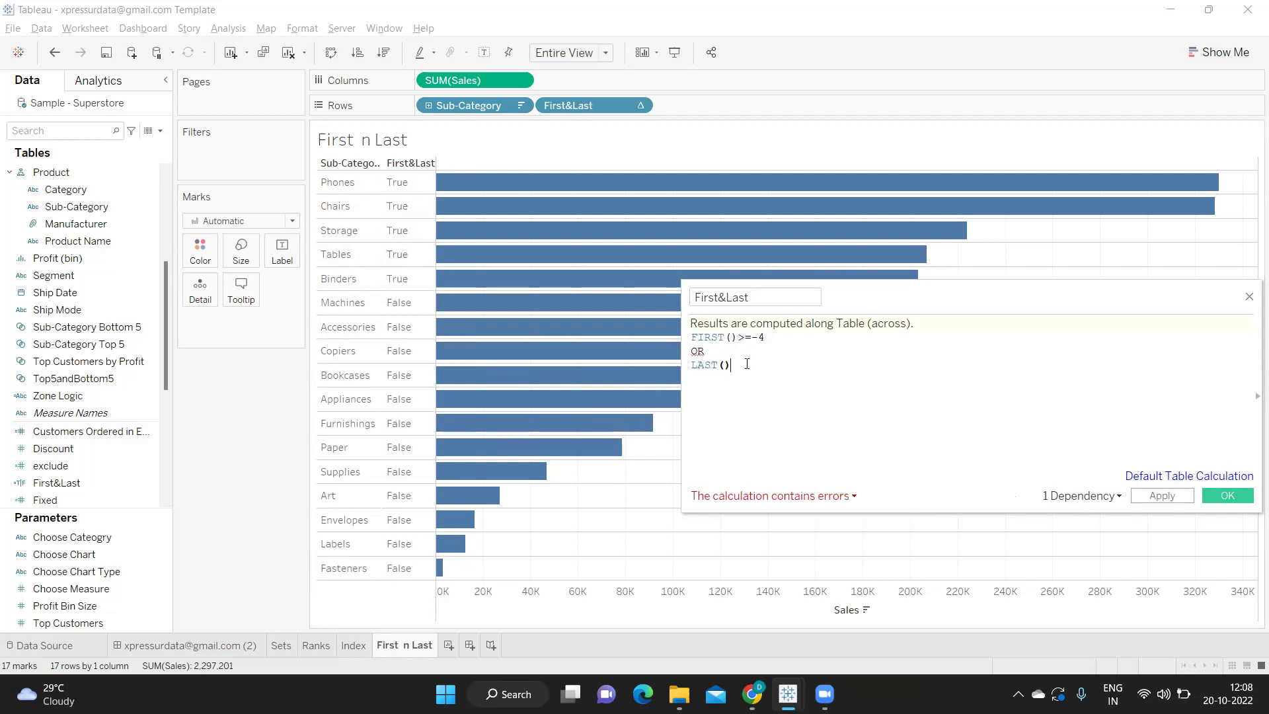
Comment out the FIRST()>=-4 and OR lines so only LAST() is evaluated, and apply the calculation
left_click(692, 338)
type("//")
left_click(692, 351)
type("//")
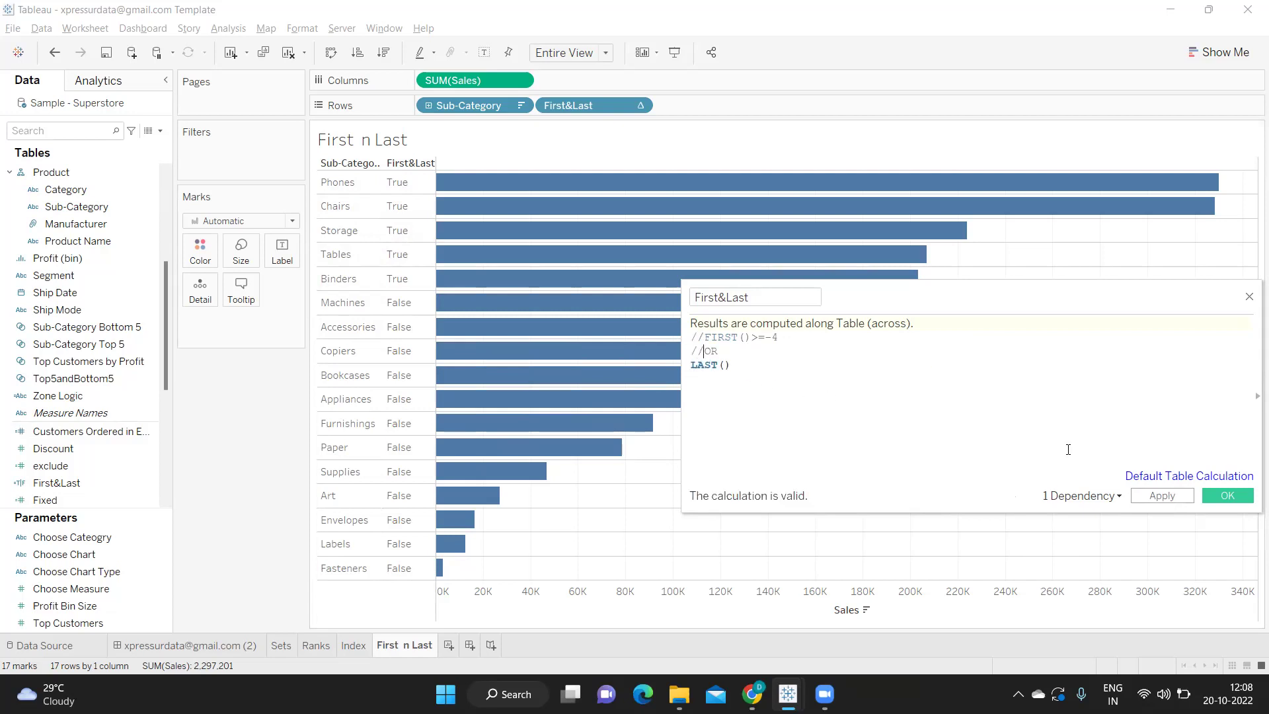
left_click(1161, 496)
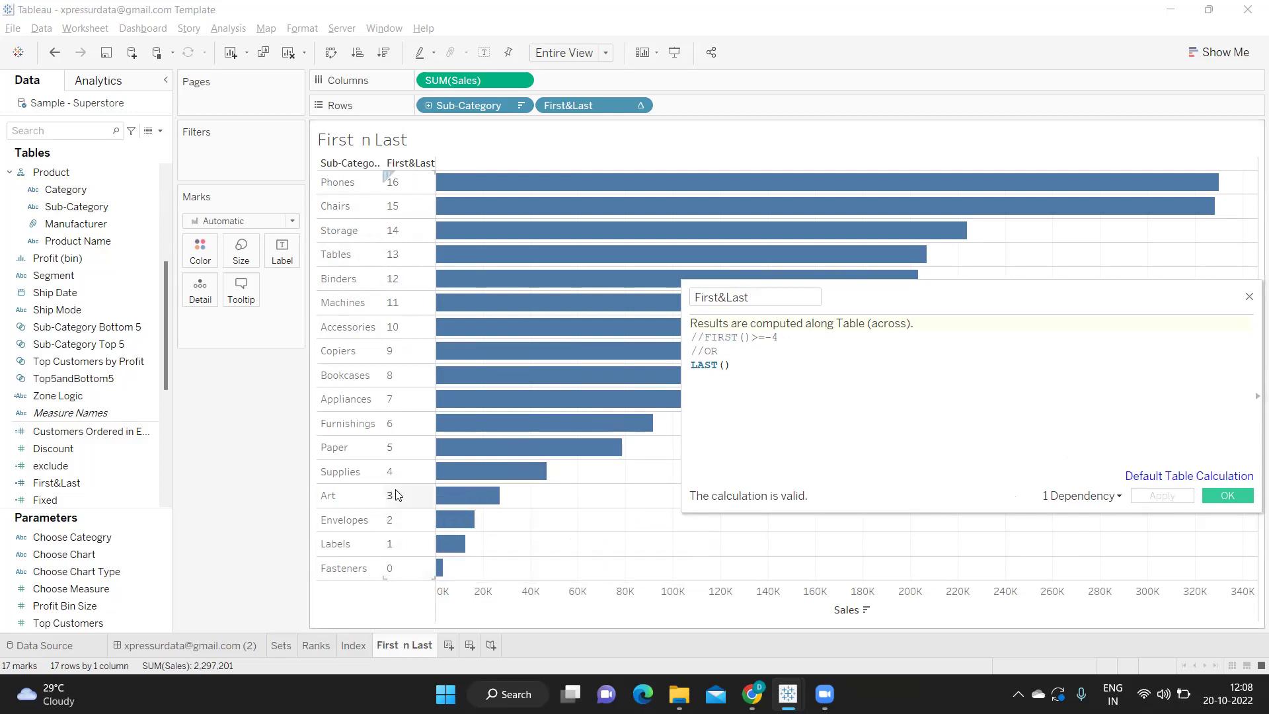
Extend the last line to the condition LAST() <=4 and apply the calculation
left_click(771, 368)
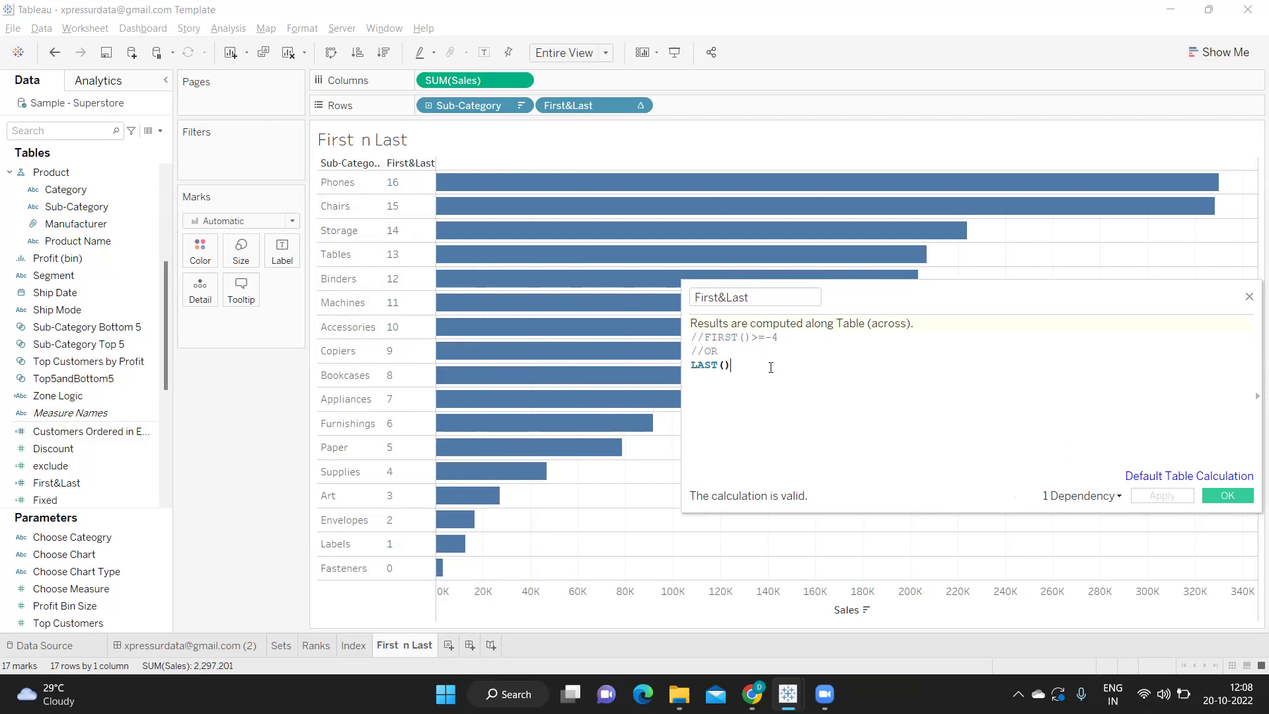
type("<=4")
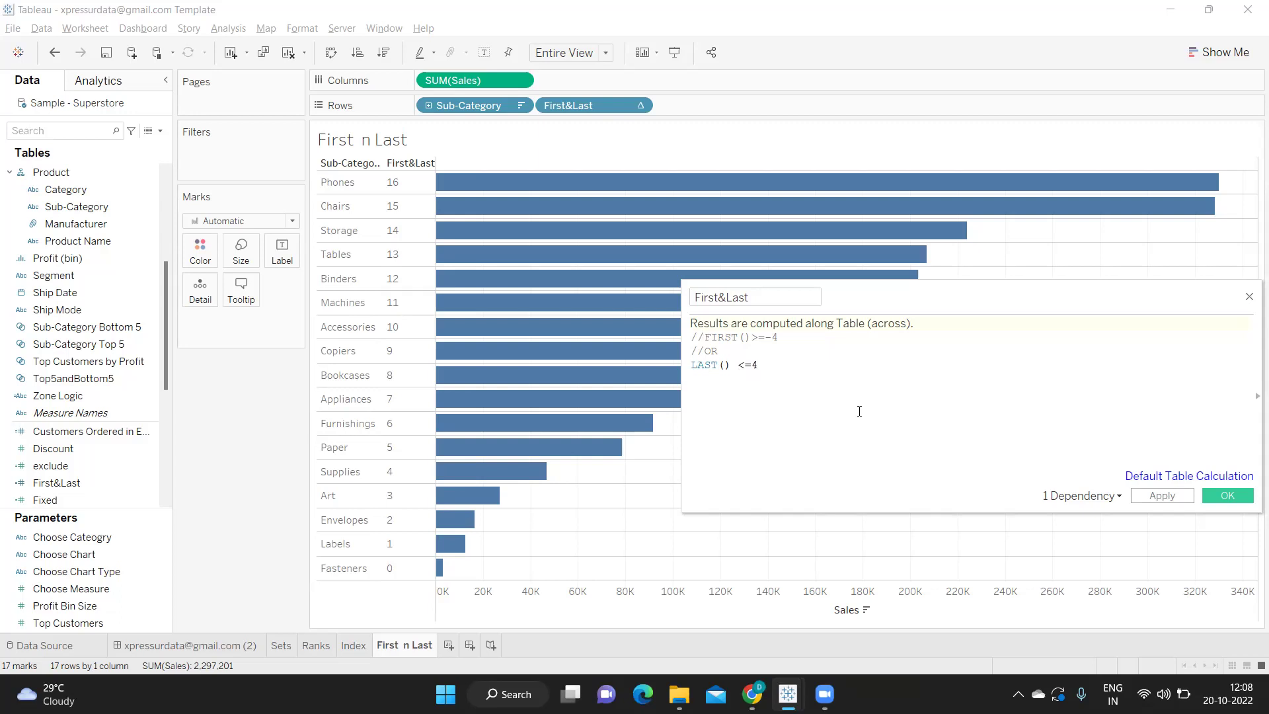
left_click(1162, 495)
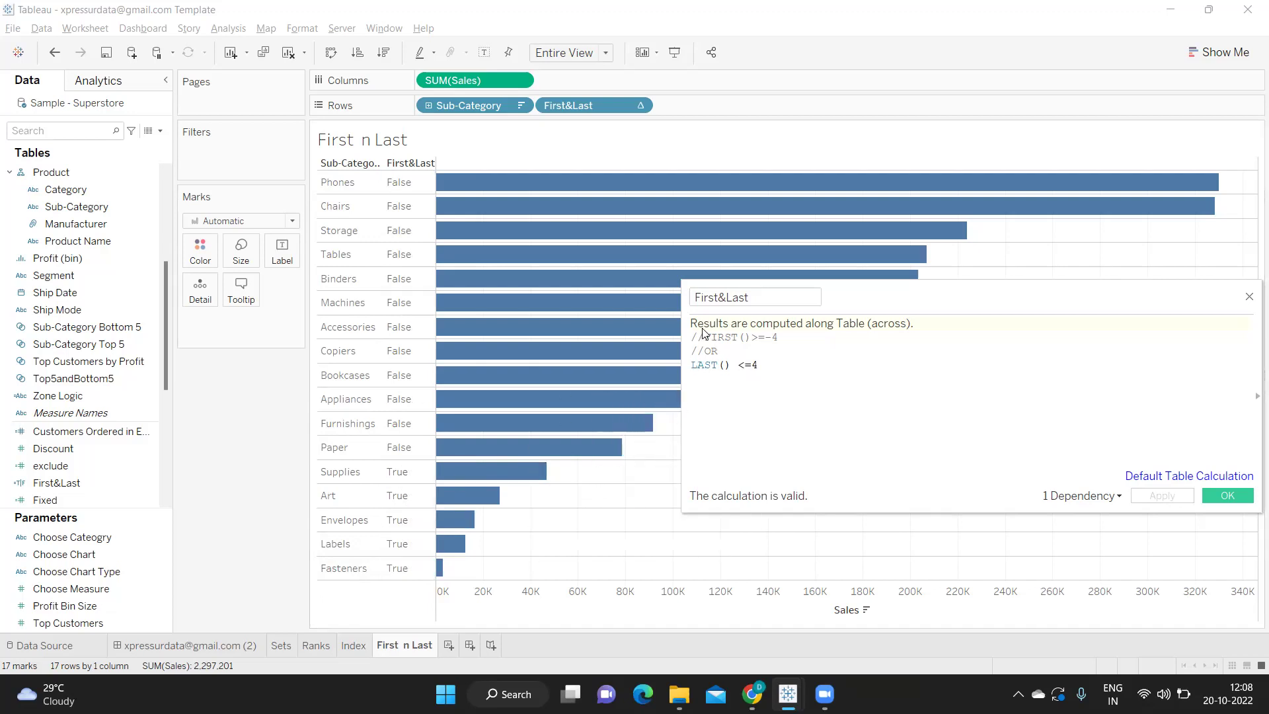
Uncomment the FIRST()>=-4 and OR lines, then apply and save the First&Last calculation
key("BackSpace")
key("BackSpace")
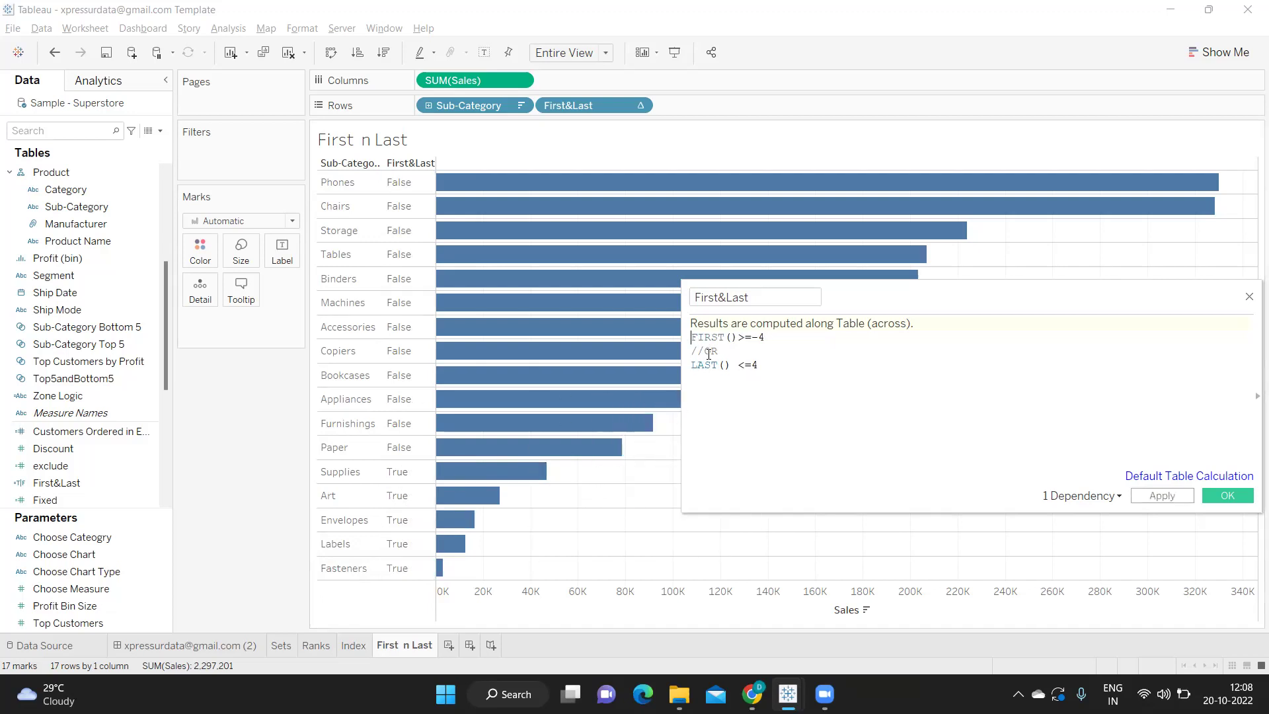
left_click(704, 353)
key("BackSpace")
key("BackSpace")
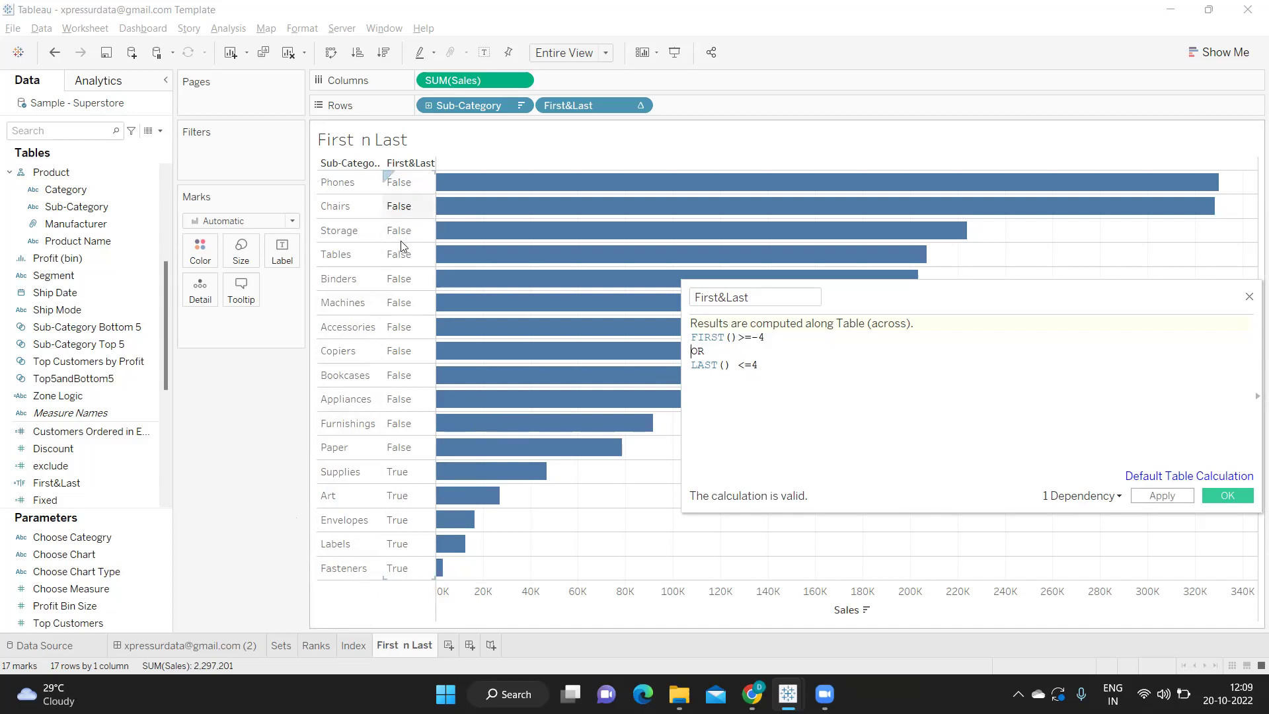
left_click(1161, 496)
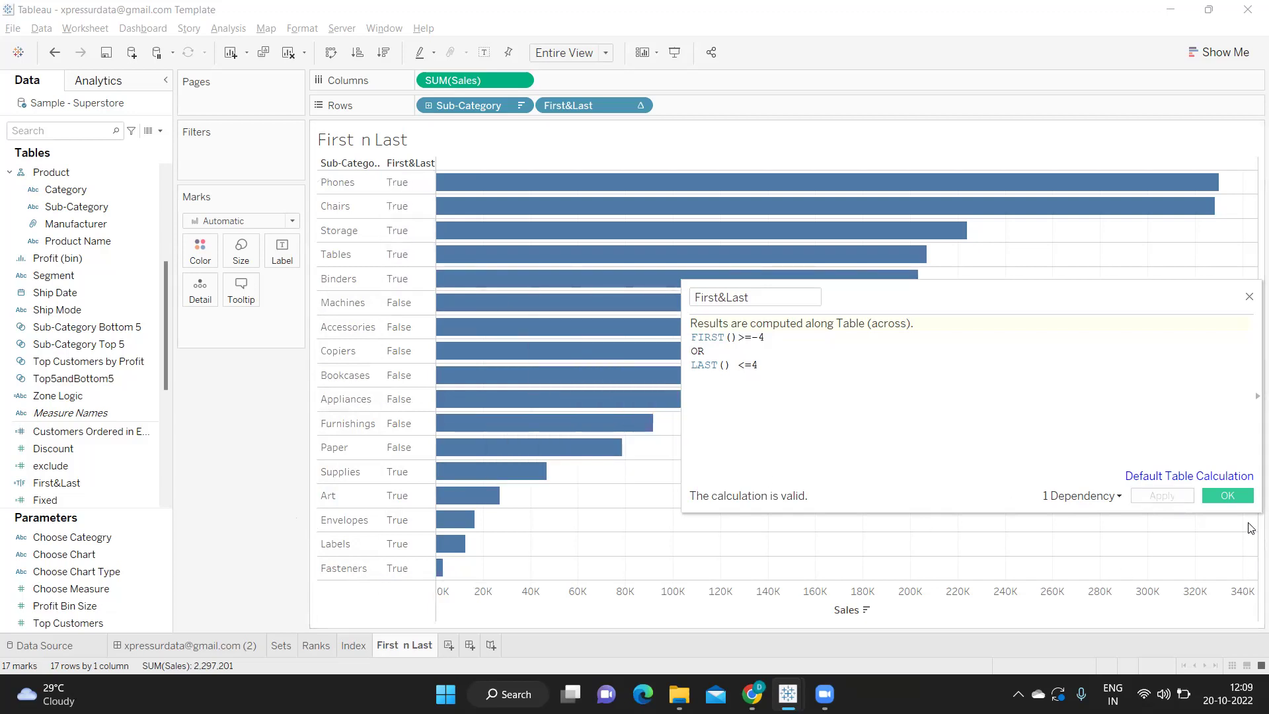
left_click(1228, 496)
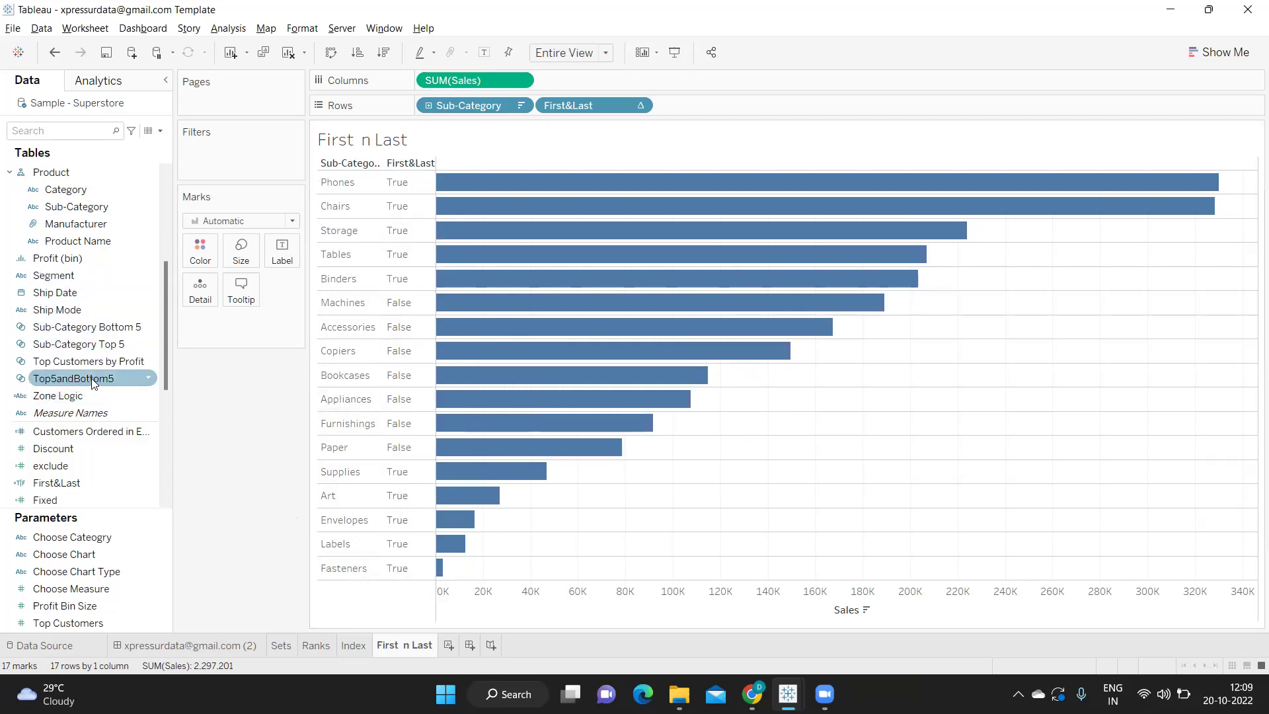
Filter the First n Last sheet by the First&Last field, keeping only the True values
left_click_drag(56, 482, 223, 165)
left_click(504, 226)
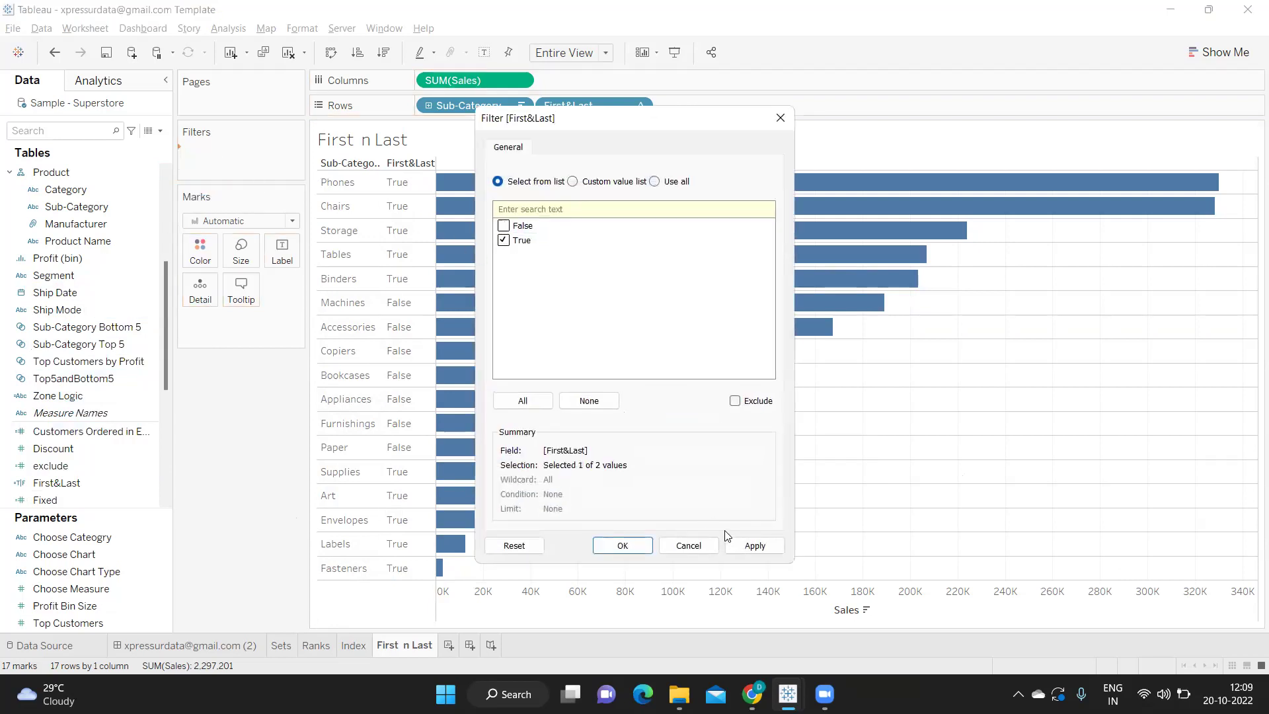
left_click(756, 546)
left_click(622, 546)
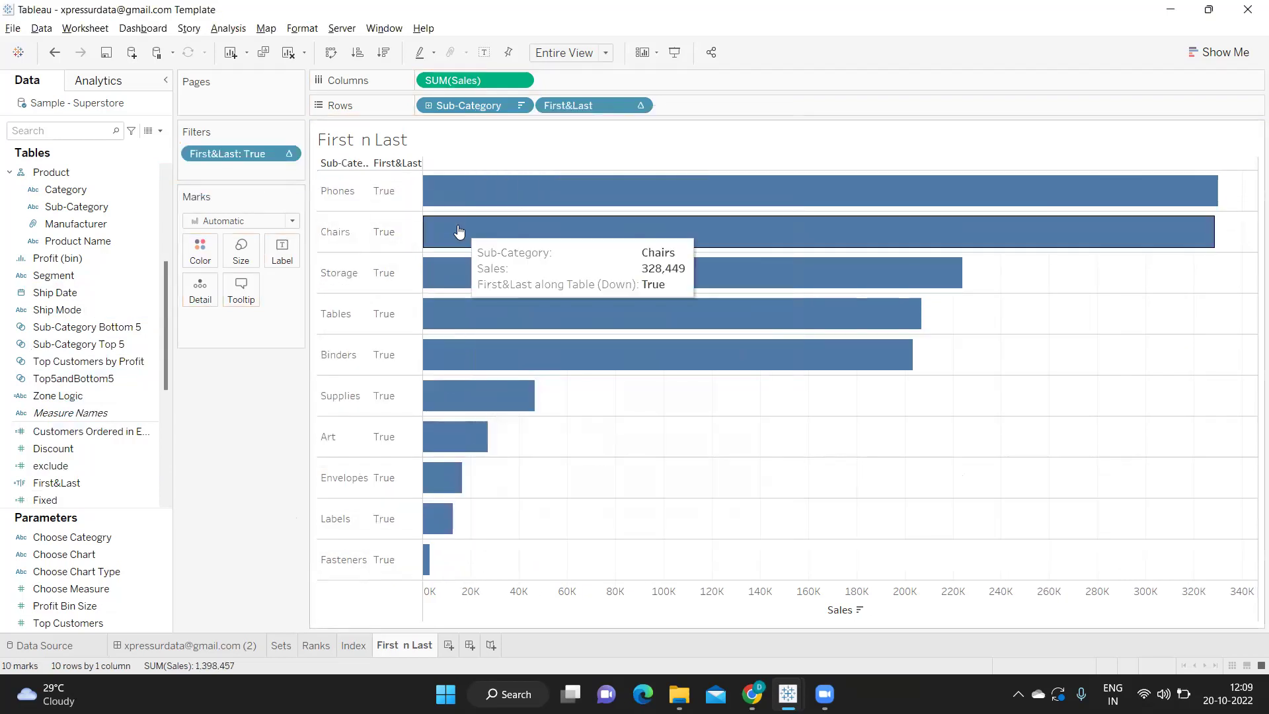